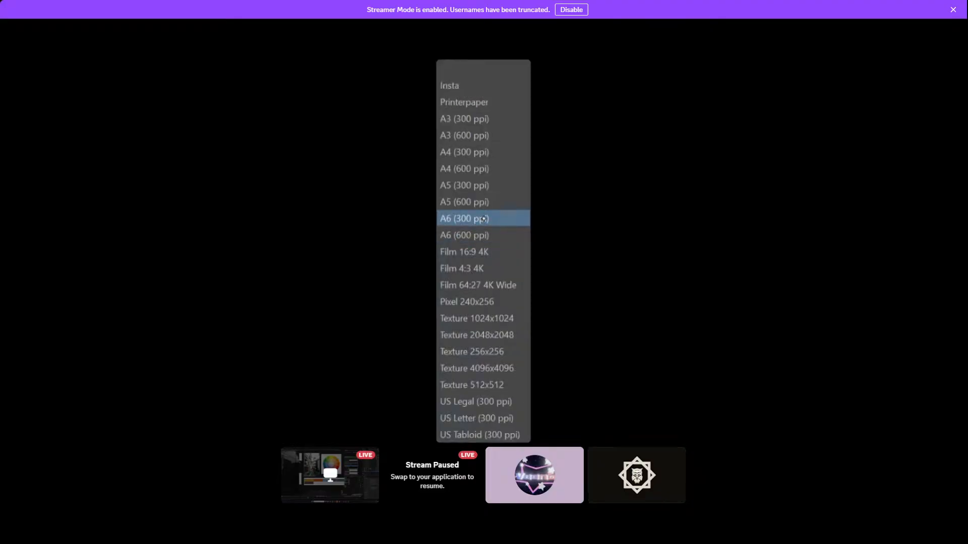
click(482, 217)
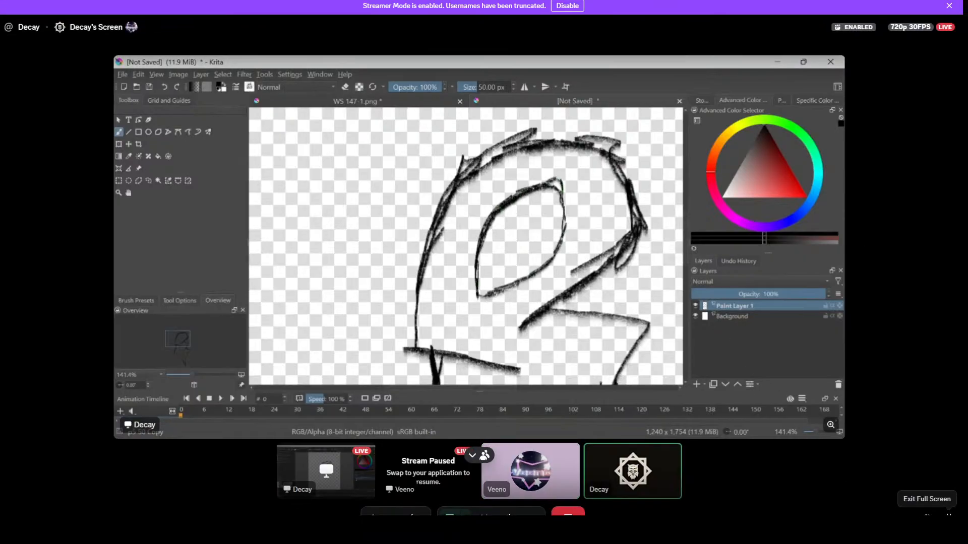
Leave the full-screen call view and change the shared stream to the unsaved Blender 5.0.0 window showing the robot character
click(954, 525)
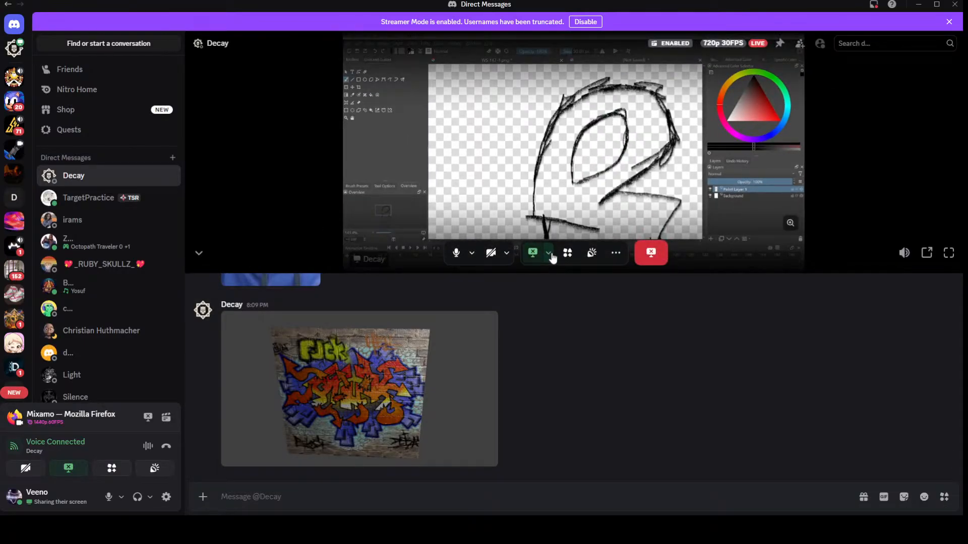
click(551, 255)
mouse_move(561, 177)
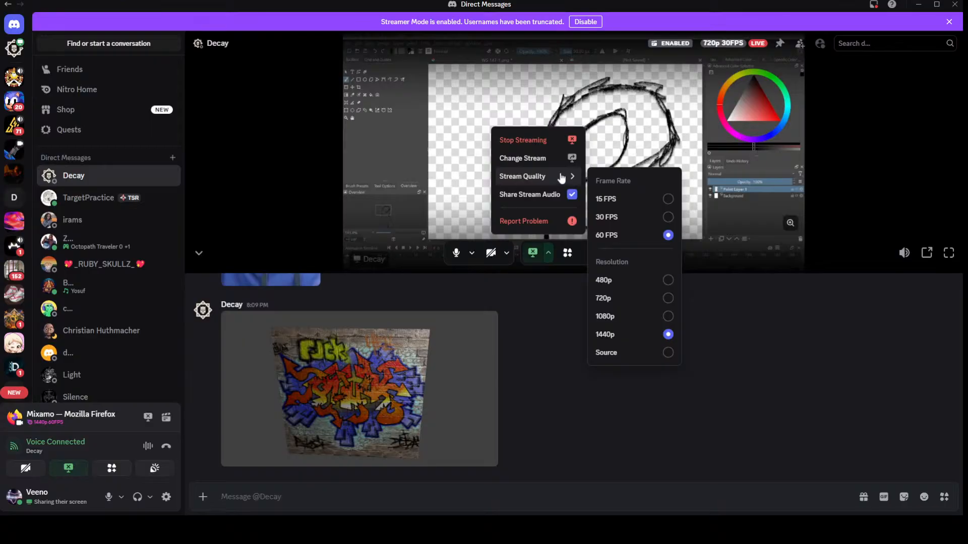
click(557, 159)
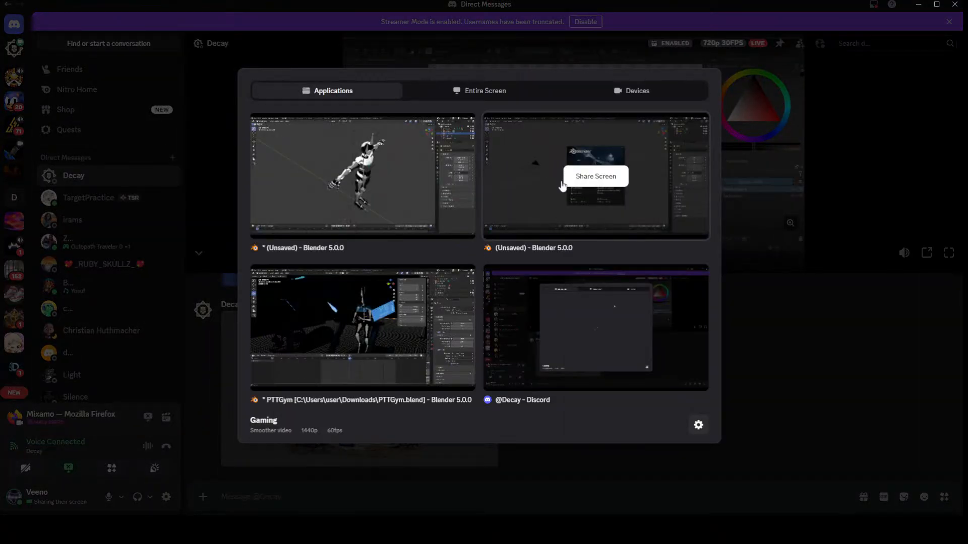
click(364, 168)
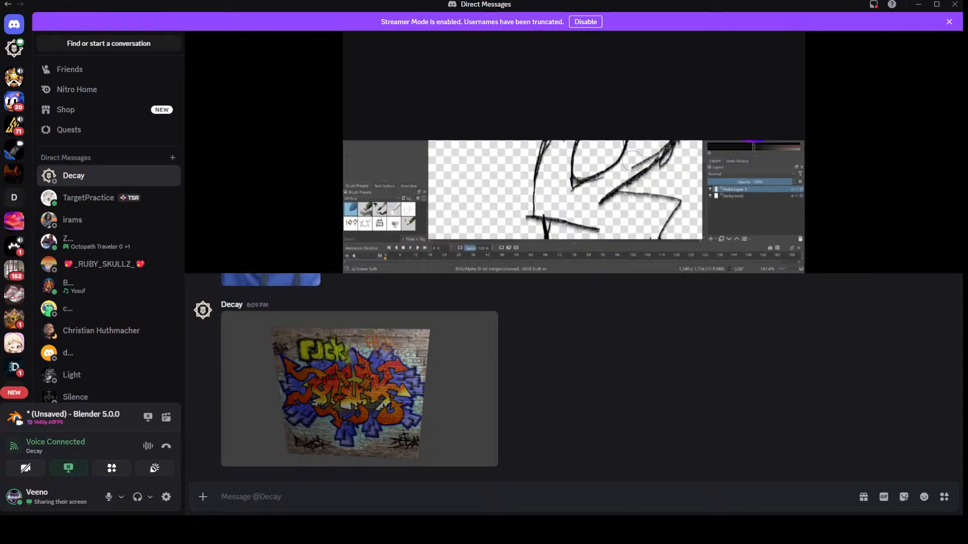
Switch to Blender and import an FBX file with the animated armature into the character's scene
key(alt+Tab)
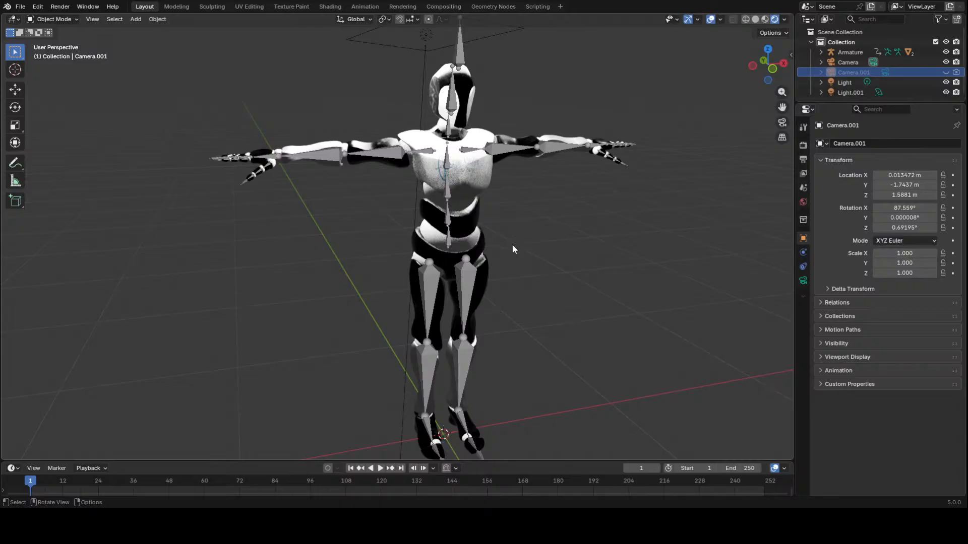
middle_drag(513, 245, 490, 261)
scroll(490, 262, up, 5)
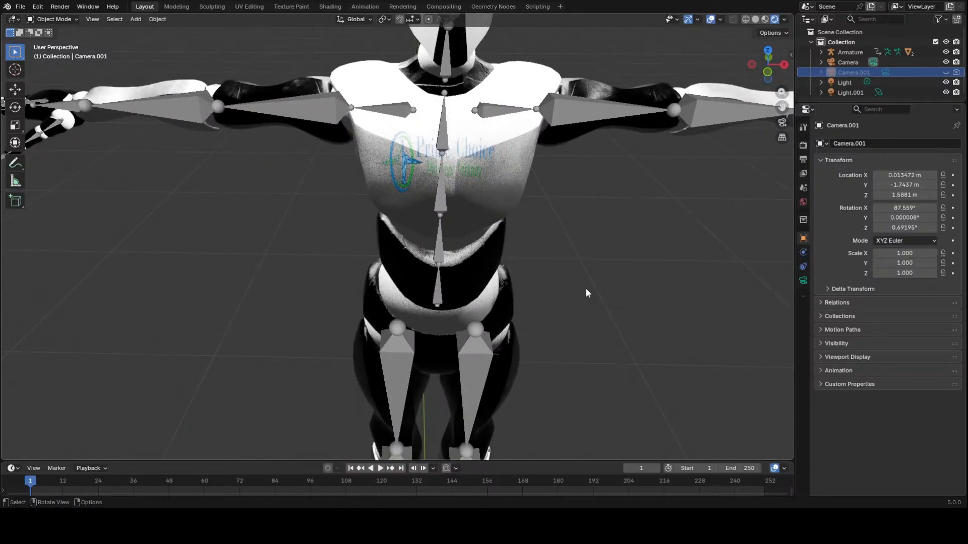
scroll(586, 291, down, 4)
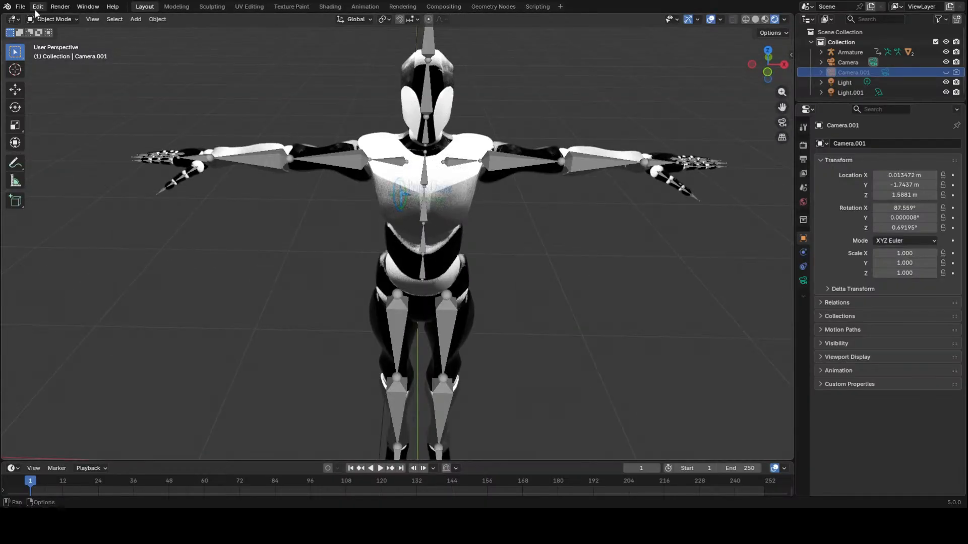
scroll(586, 252, up, 5)
middle_drag(586, 252, 546, 278)
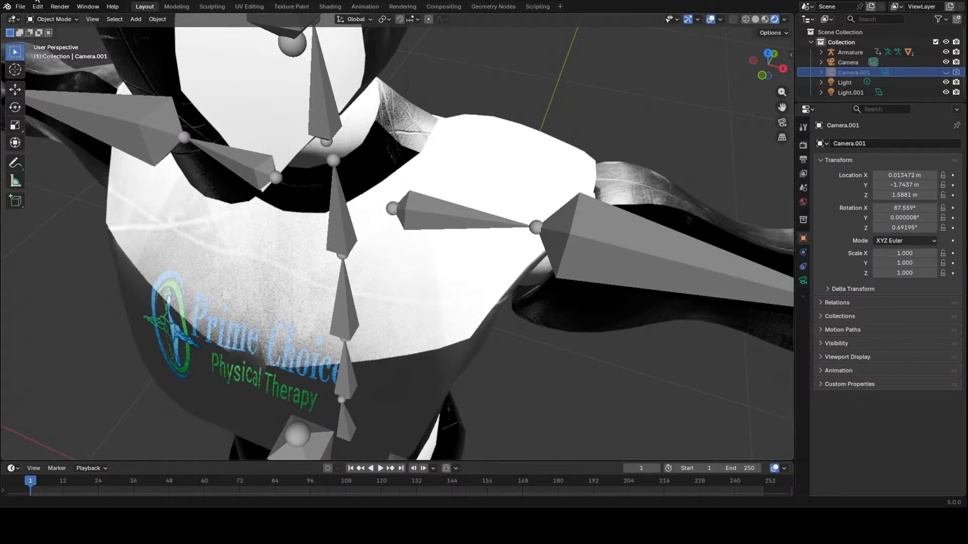
click(21, 7)
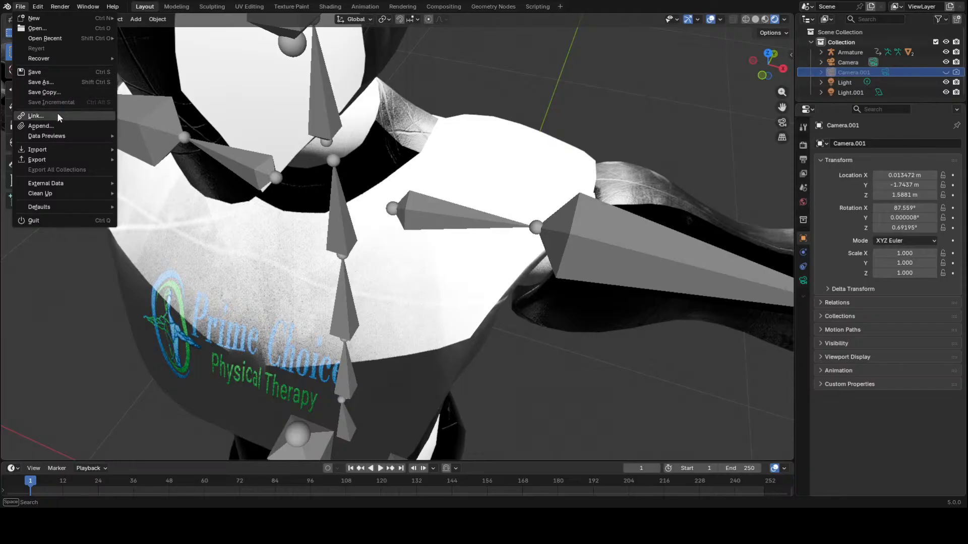
mouse_move(59, 144)
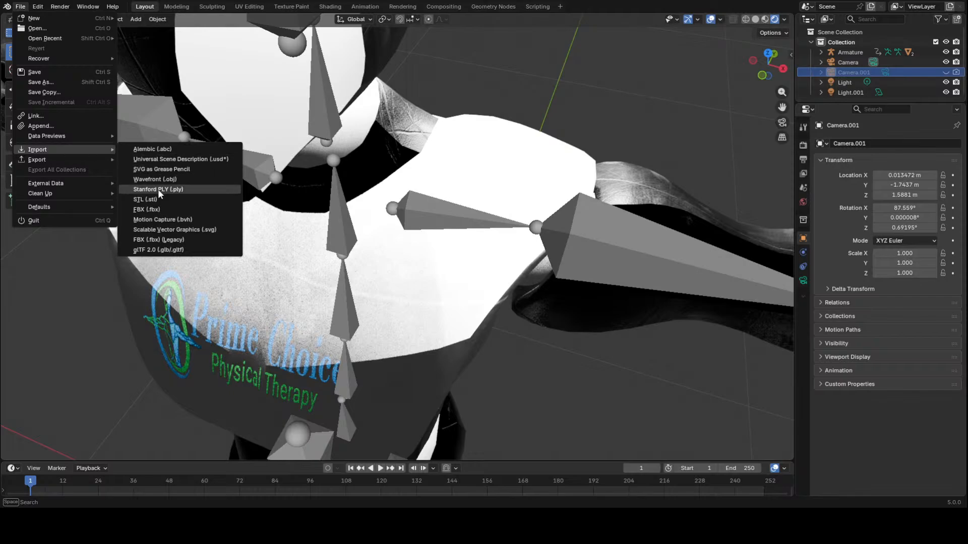
click(163, 207)
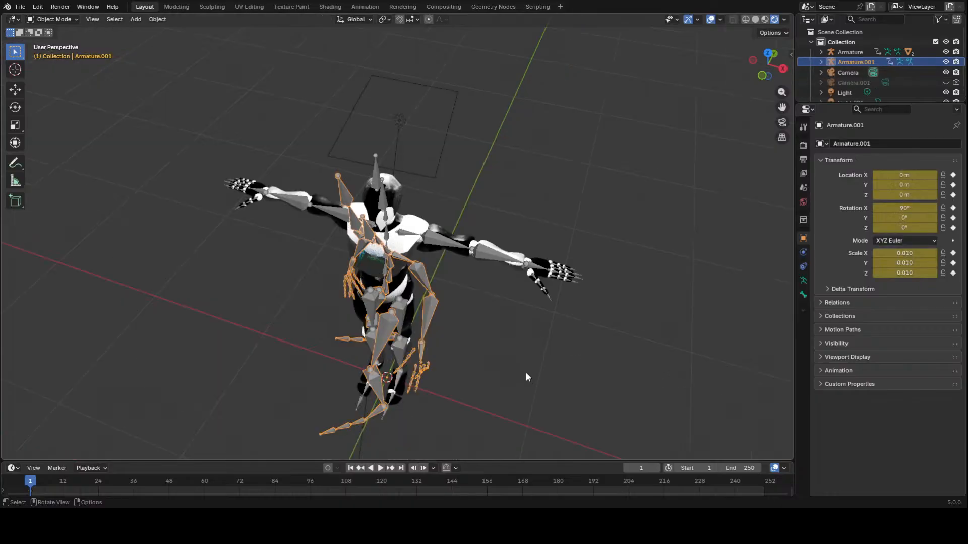
Scrub the timeline to frame 66 and play it briefly to check the imported armature's motion against the character
mouse_move(524, 373)
middle_down()
mouse_move(513, 374)
mouse_move(530, 345)
mouse_move(513, 369)
middle_up()
scroll(506, 371, up, 4)
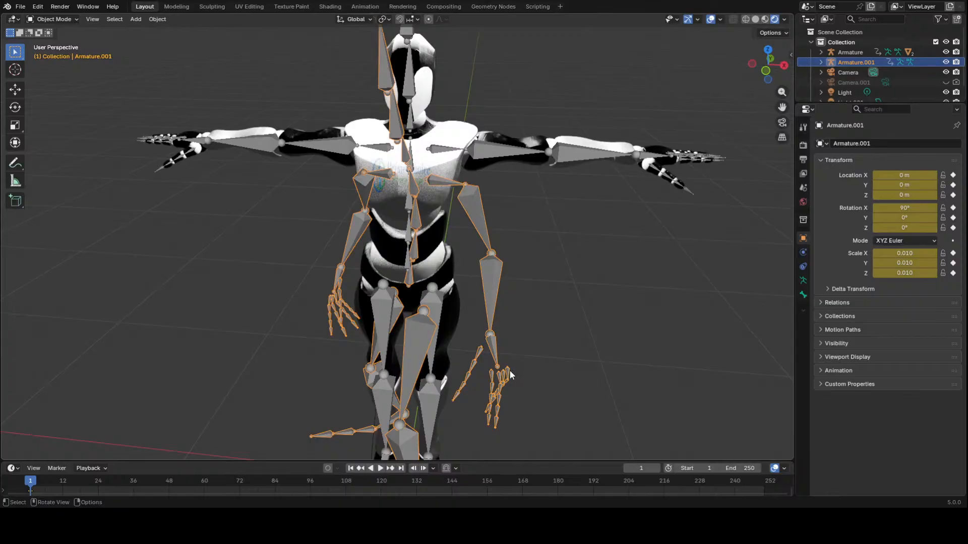
drag(38, 478, 225, 488)
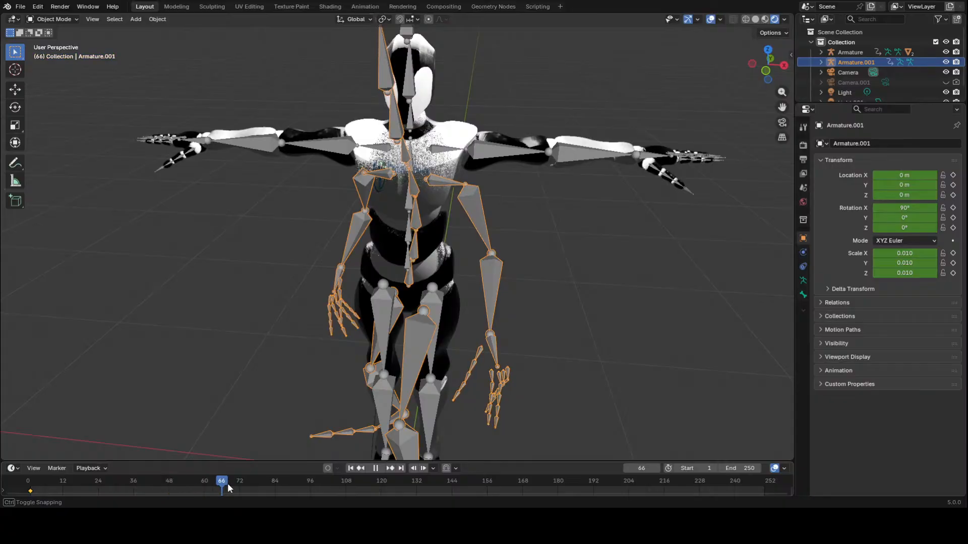
key(space)
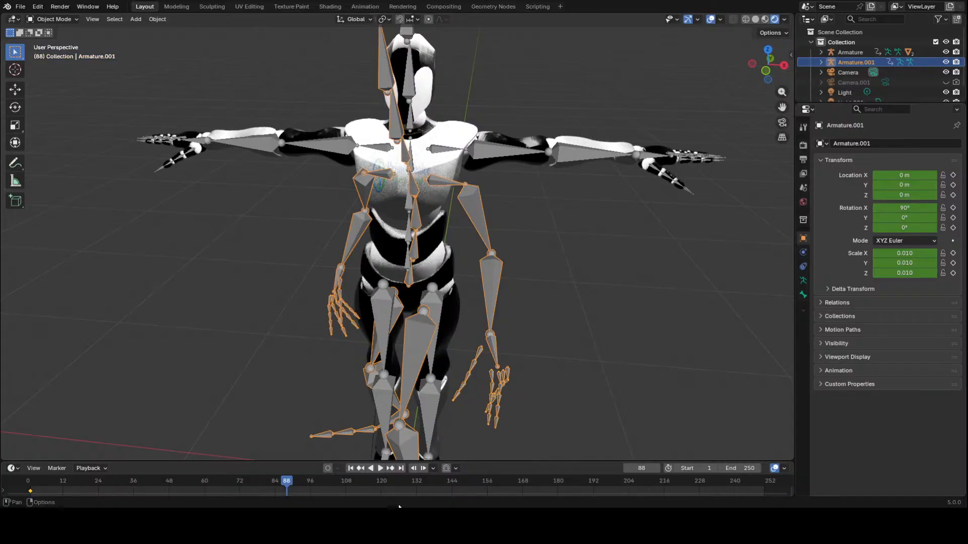
middle_drag(531, 340, 458, 228)
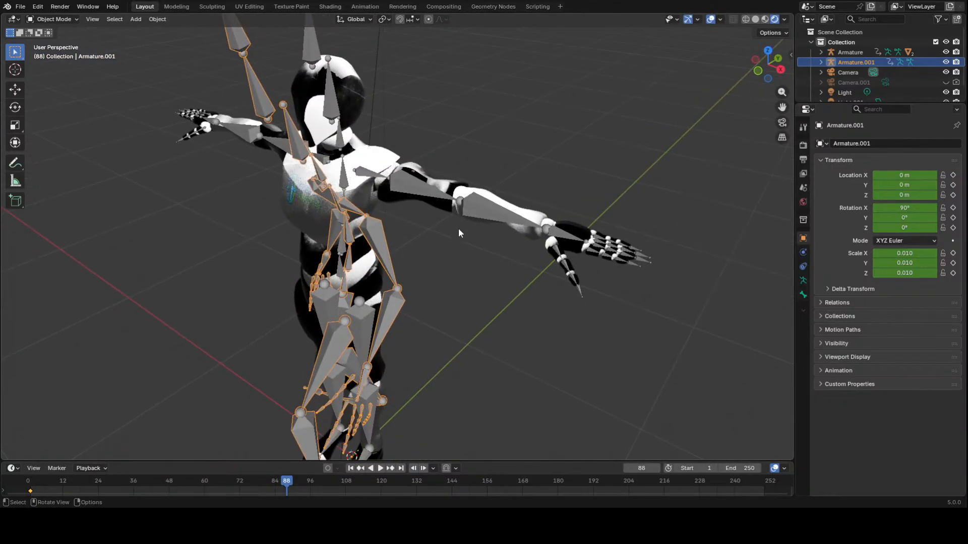
Select the character's original armature and change the timeline area to a Dope Sheet in Action Editor mode
click(480, 212)
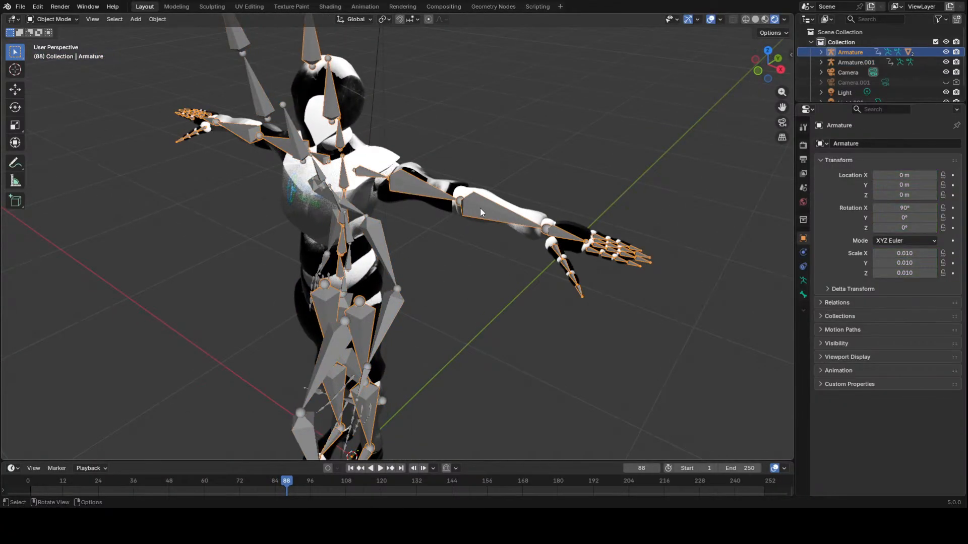
click(12, 469)
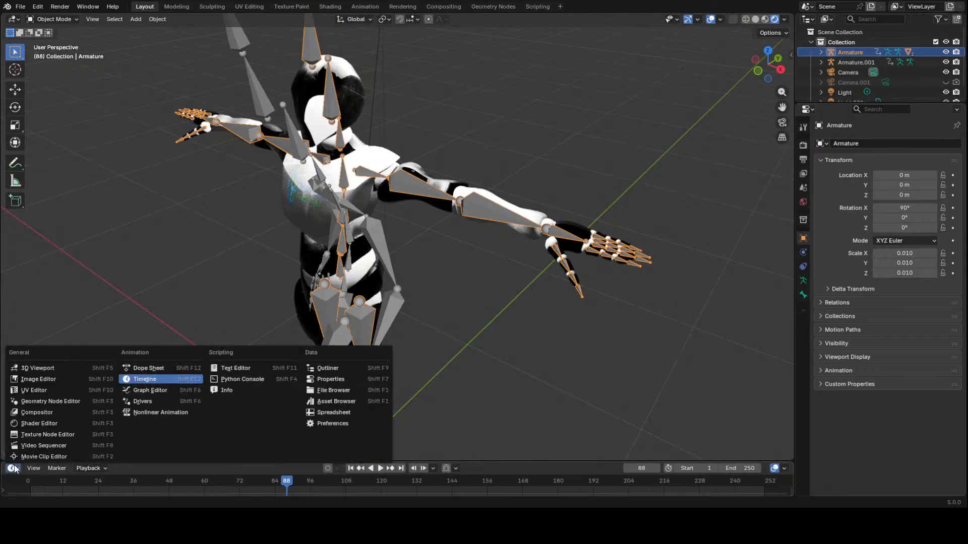
click(156, 370)
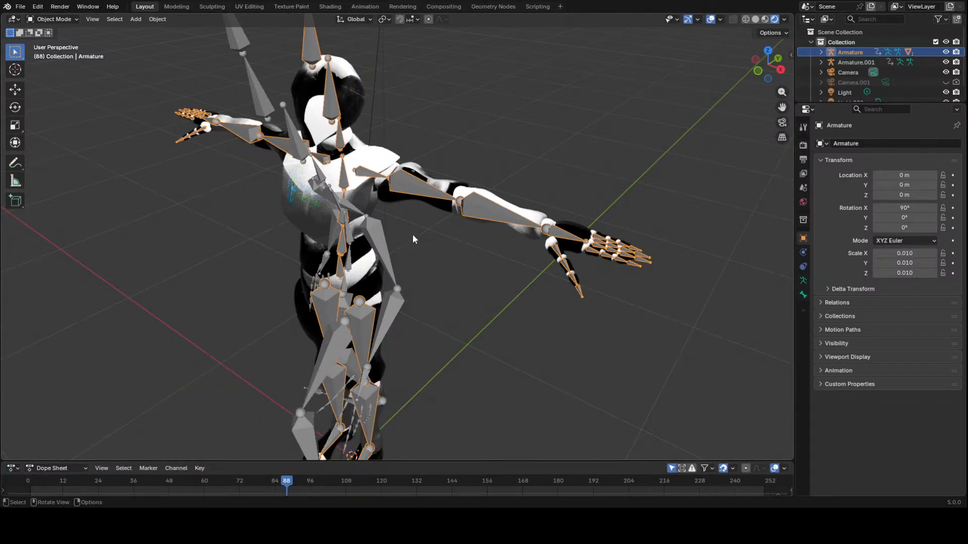
click(56, 468)
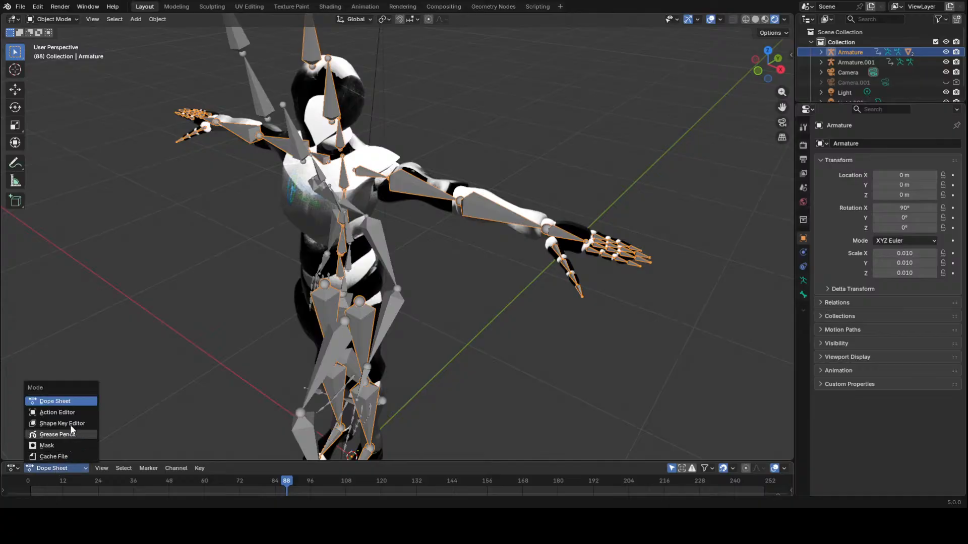
click(55, 409)
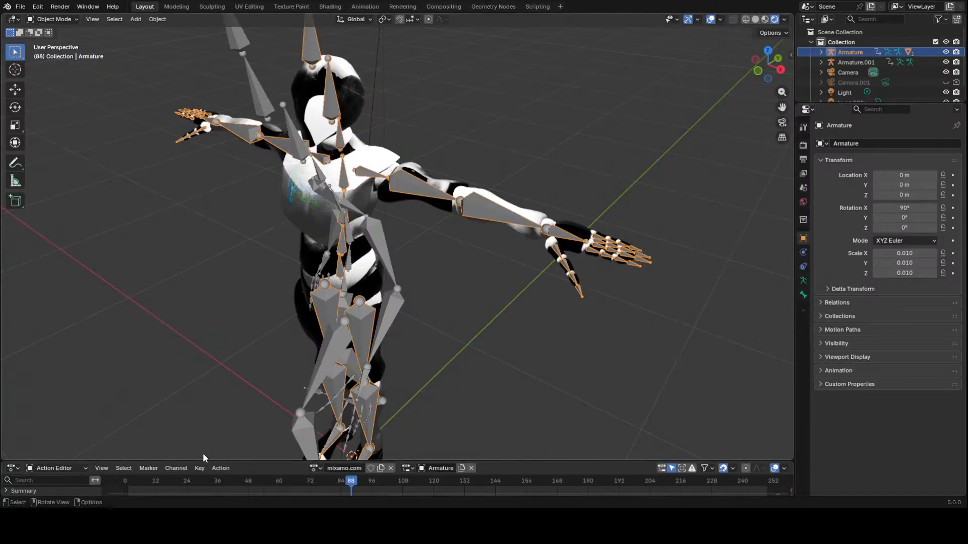
Assign the mixamo.com.001 action to the character's armature
click(407, 468)
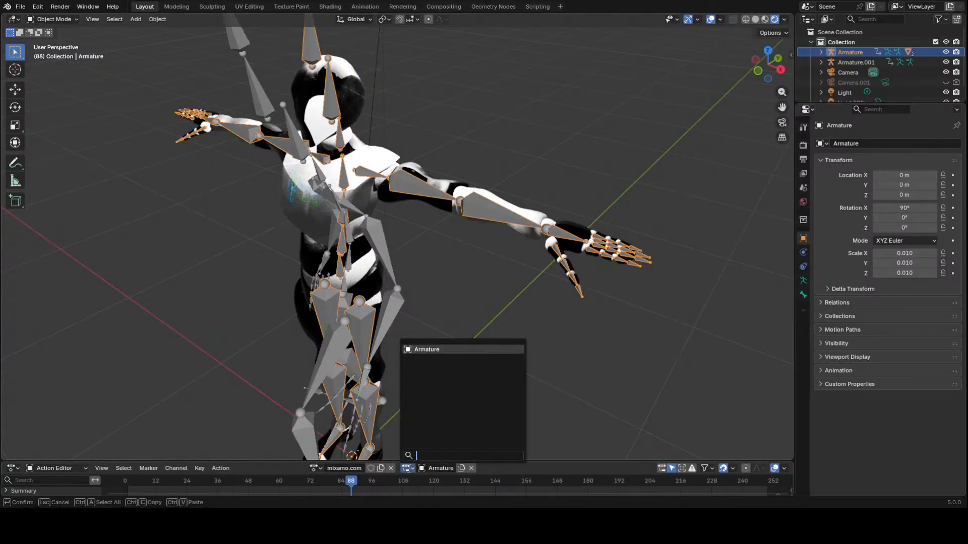
click(448, 350)
click(322, 468)
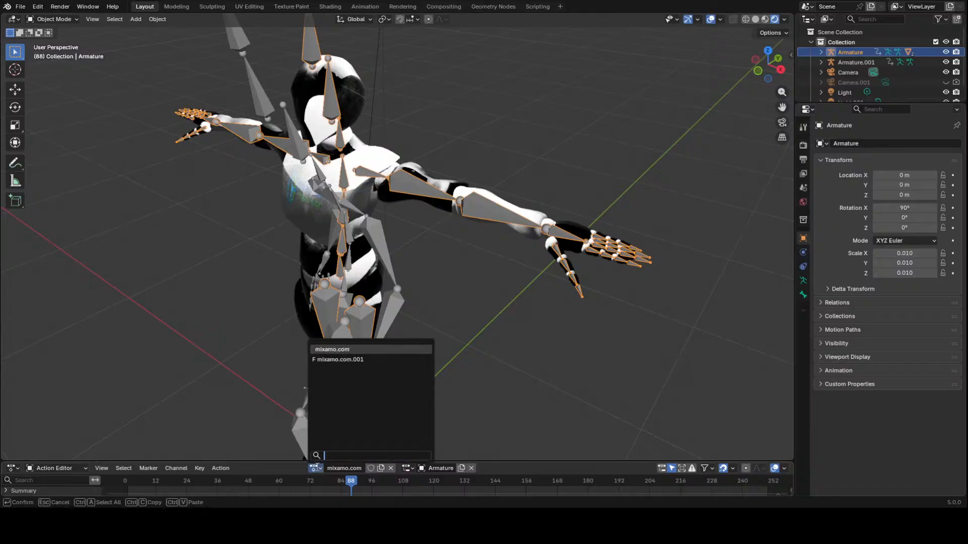
click(358, 360)
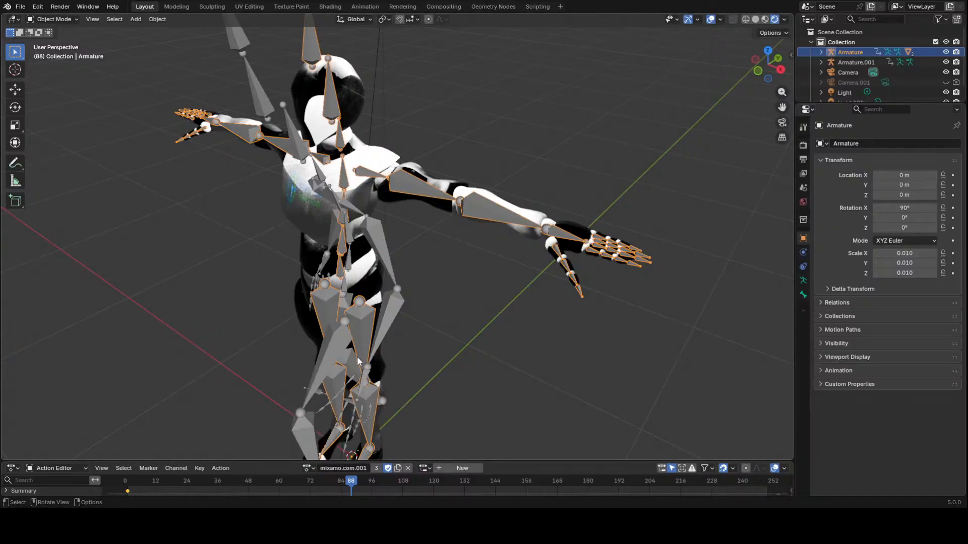
Scrub to frame 63 to check the character's pose and enlarge the Action Editor area
middle_drag(398, 417, 426, 395)
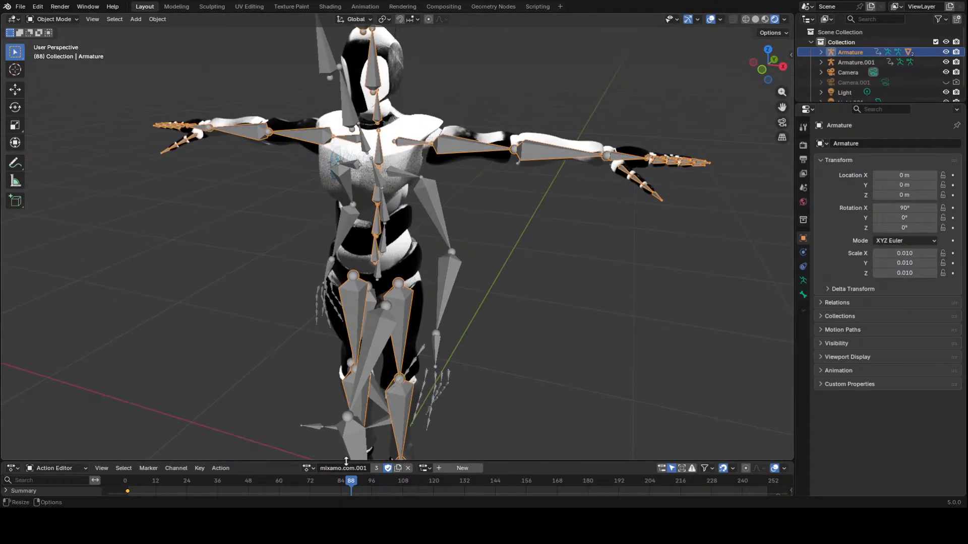
drag(356, 483, 288, 494)
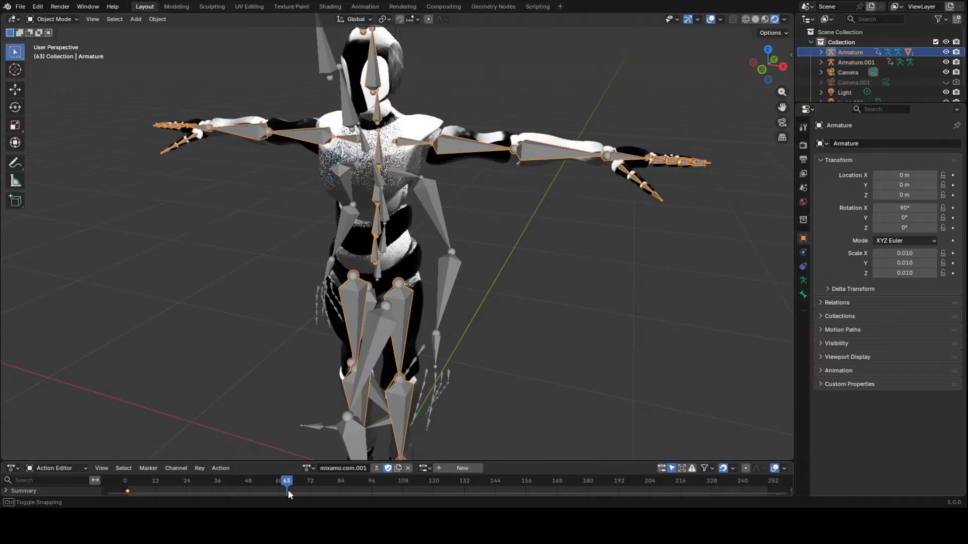
drag(273, 459, 277, 425)
Assign the Armature.001 action slot to the character's armature and scrub to frame 16 to check the pose
middle_drag(461, 279, 462, 166)
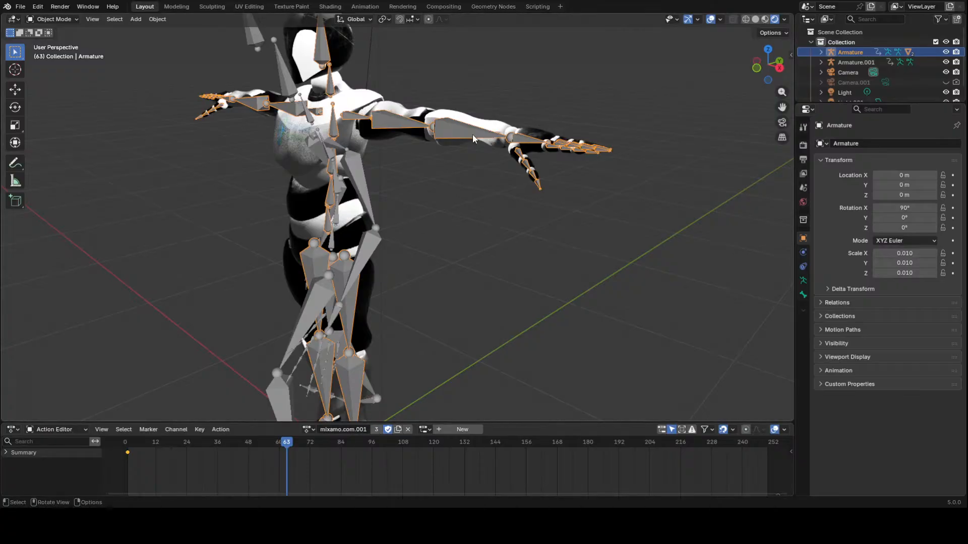
click(426, 429)
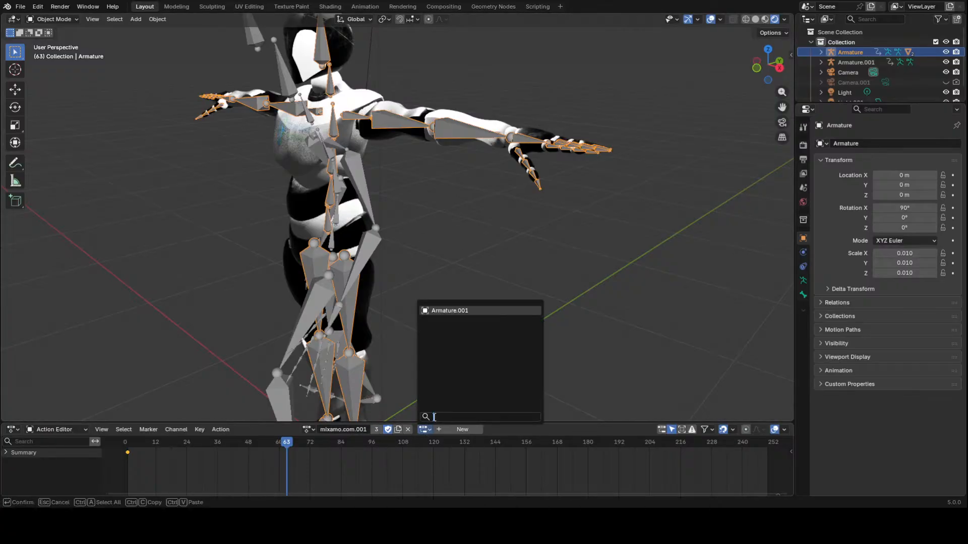
click(465, 309)
middle_drag(465, 309, 459, 362)
drag(288, 446, 165, 465)
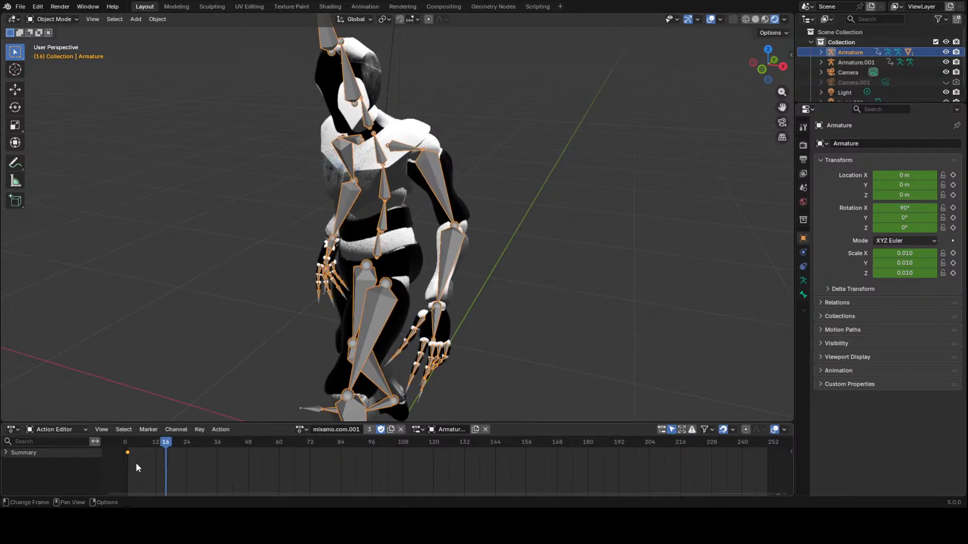
Change the Action Editor area back to the Timeline and deselect the character's armature
click(23, 431)
click(164, 337)
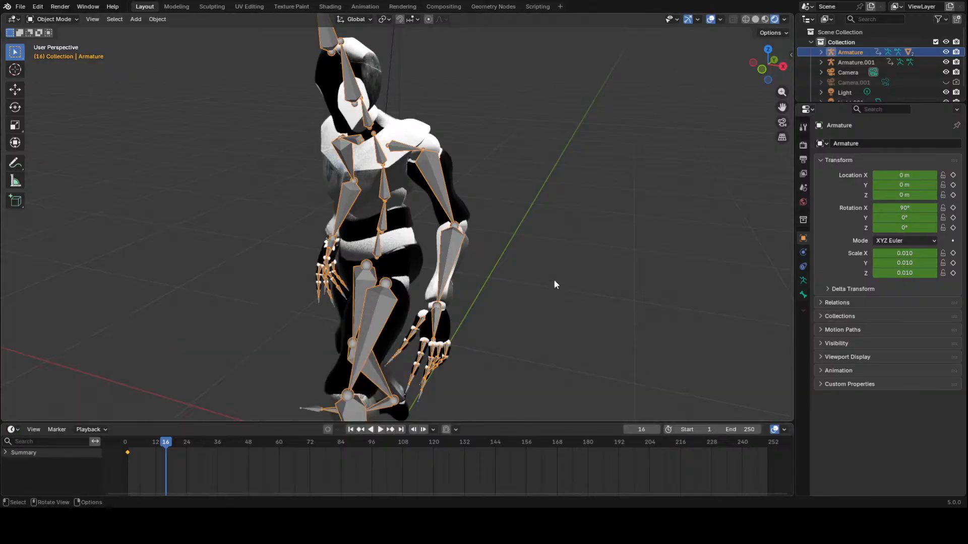
click(554, 285)
mouse_move(553, 285)
middle_down()
mouse_move(573, 264)
mouse_move(571, 284)
middle_up()
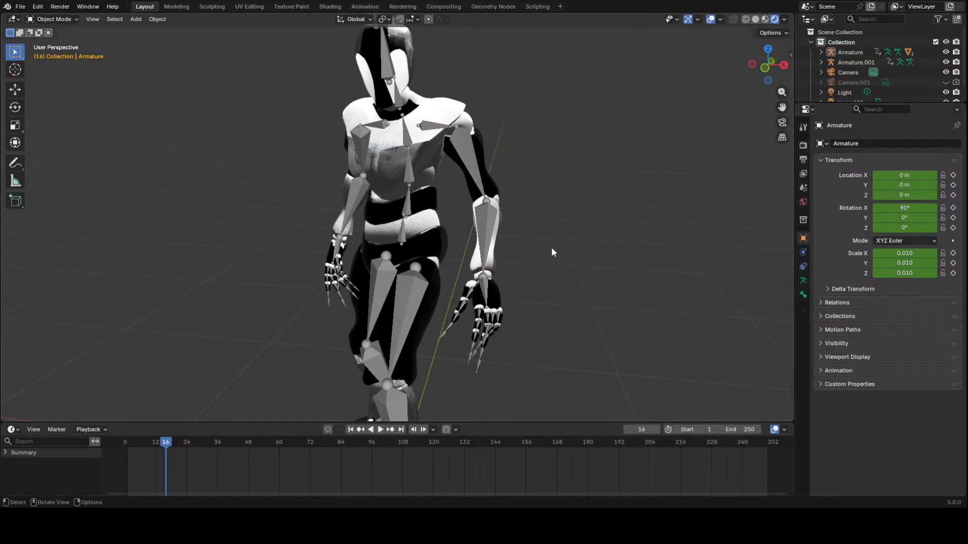
scroll(554, 250, up, 5)
middle_drag(539, 253, 550, 270)
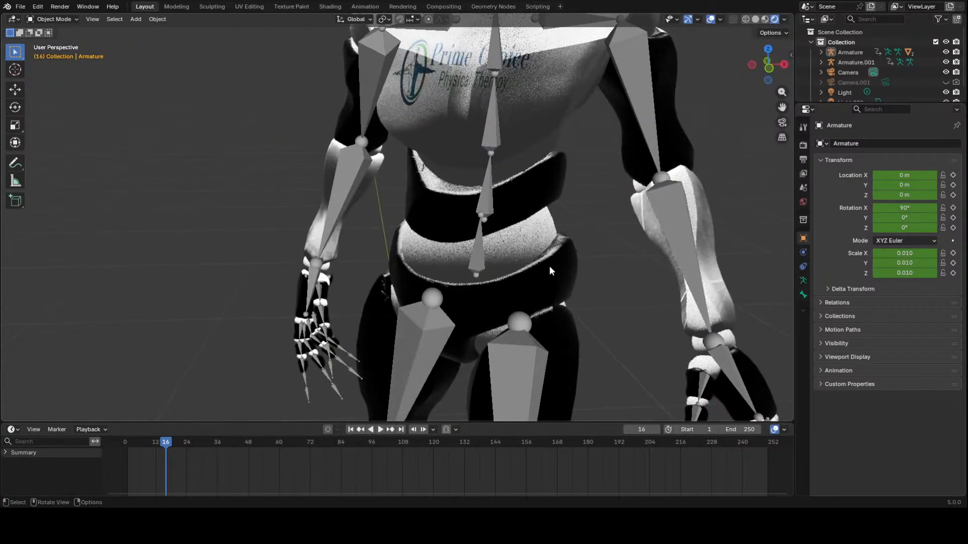
Hide the character's original Armature object in the viewport and expand its hierarchy in the outliner
click(484, 167)
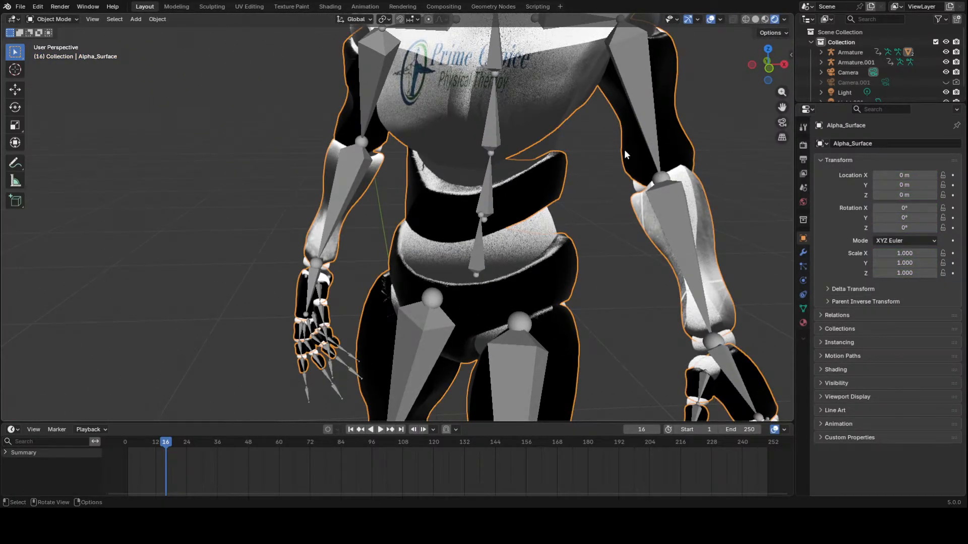
click(664, 133)
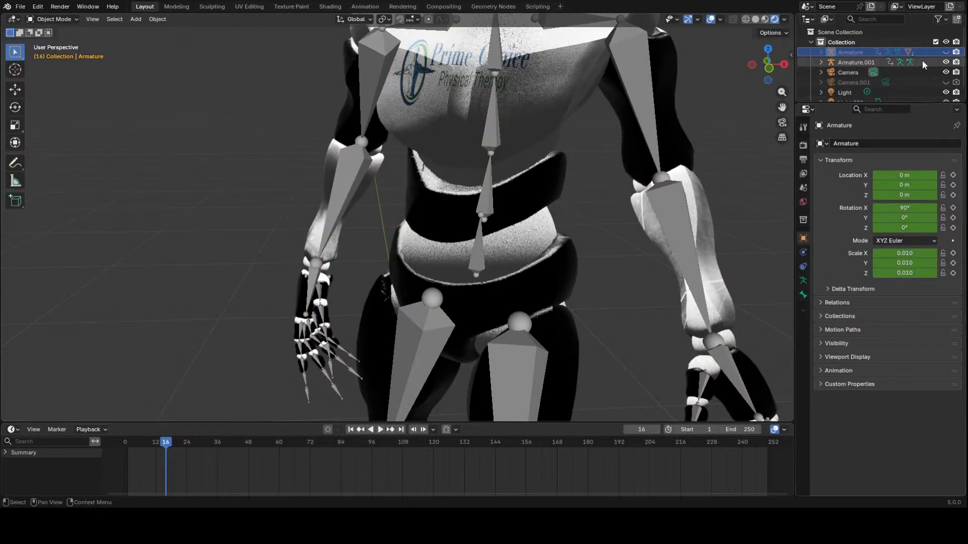
click(821, 52)
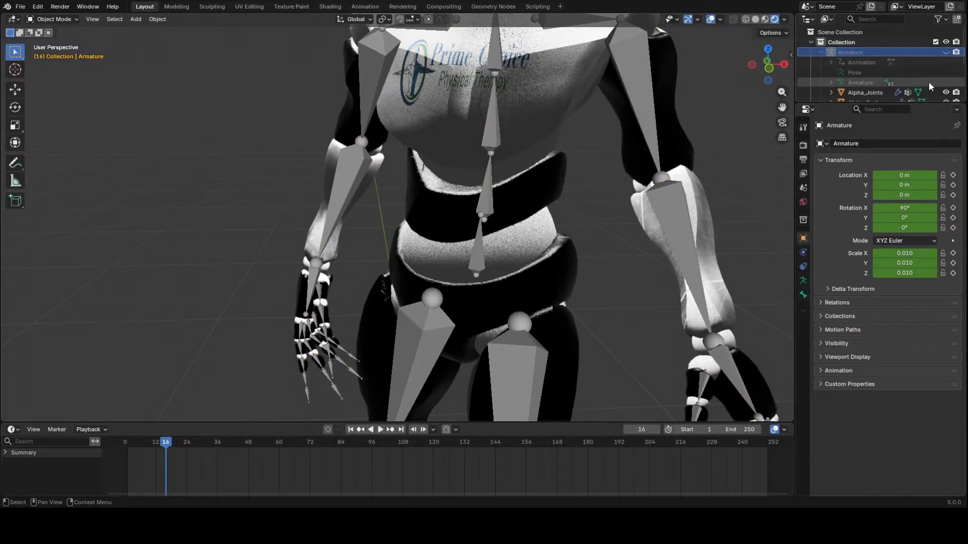
Hide the Armature.001 object in the viewport and scrub the timeline to frame 94
scroll(930, 82, down, 2)
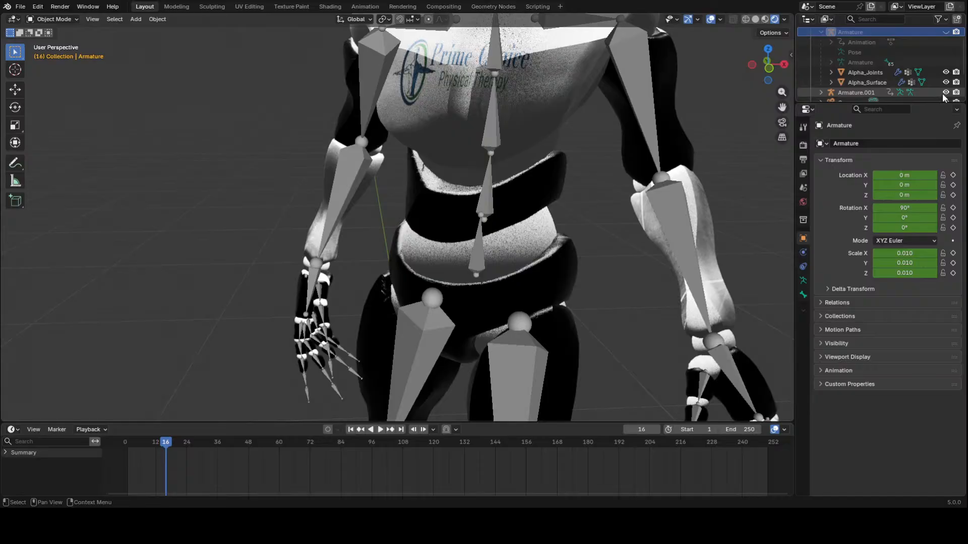
click(946, 92)
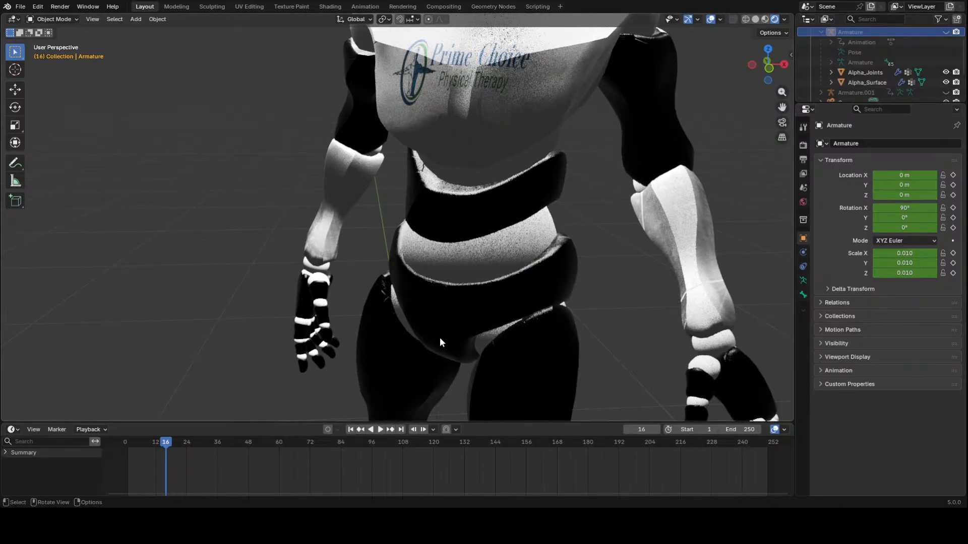
drag(169, 444, 365, 454)
Examine the character mesh without its bones at several distances and angles to check the animated pose
scroll(452, 339, down, 5)
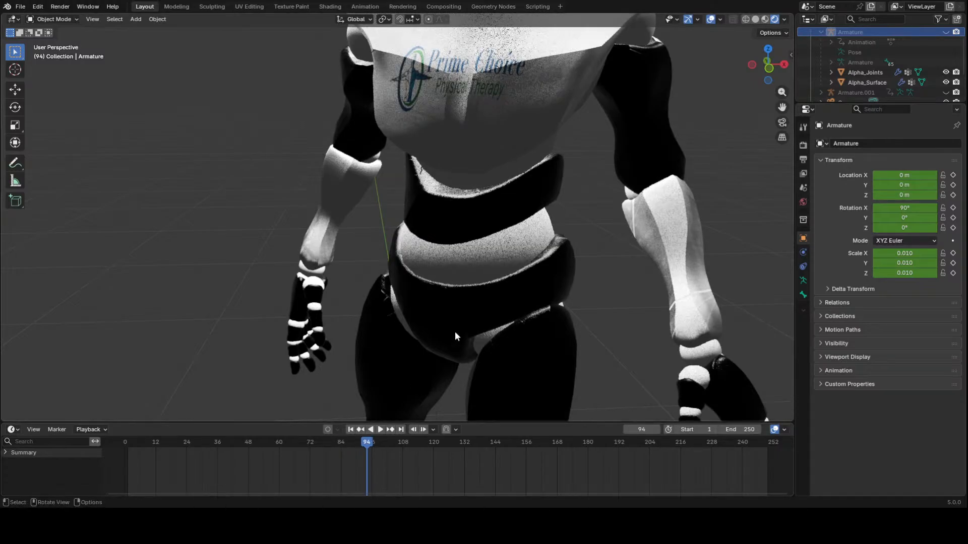
scroll(426, 317, down, 5)
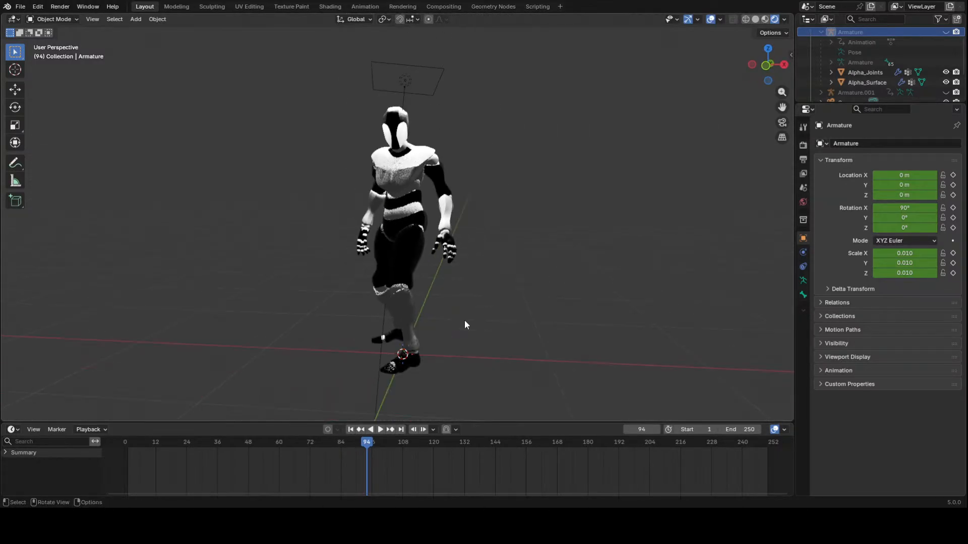
scroll(464, 320, up, 7)
scroll(466, 294, up, 5)
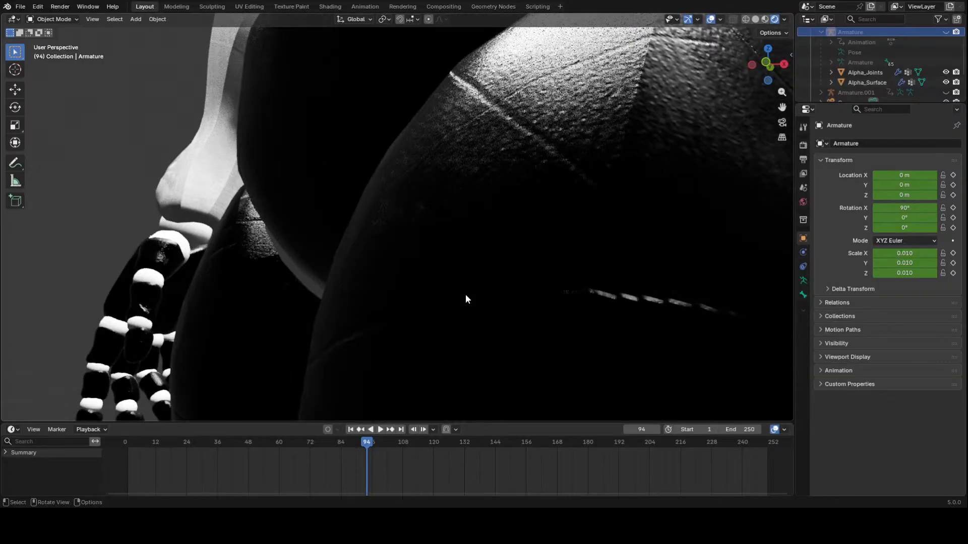
scroll(465, 294, up, 6)
scroll(466, 362, down, 6)
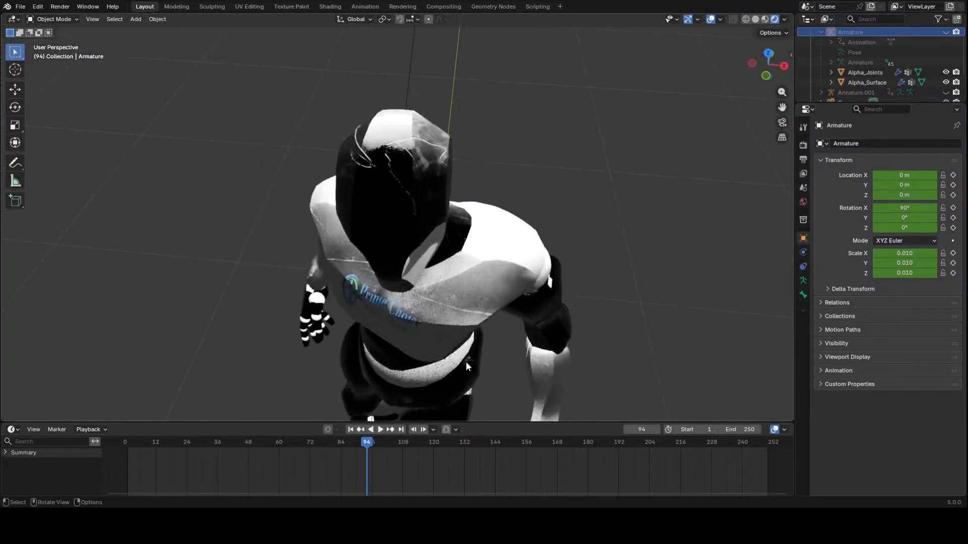
middle_drag(471, 364, 461, 326)
scroll(458, 398, up, 5)
scroll(477, 317, down, 5)
scroll(477, 316, up, 4)
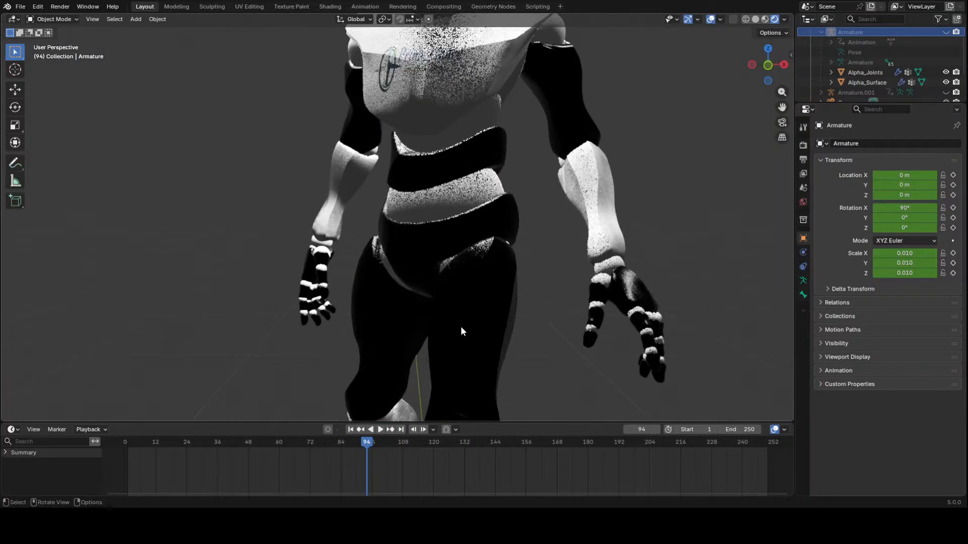
scroll(463, 324, down, 3)
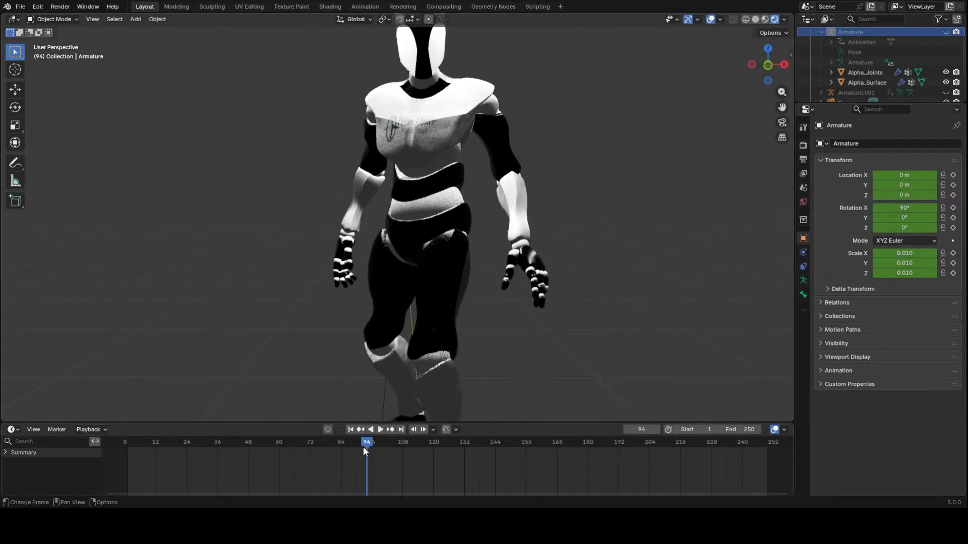
Scrub to frame 10 and make both Armature.001 and the original Armature visible in the viewport again
drag(363, 446, 150, 485)
click(426, 317)
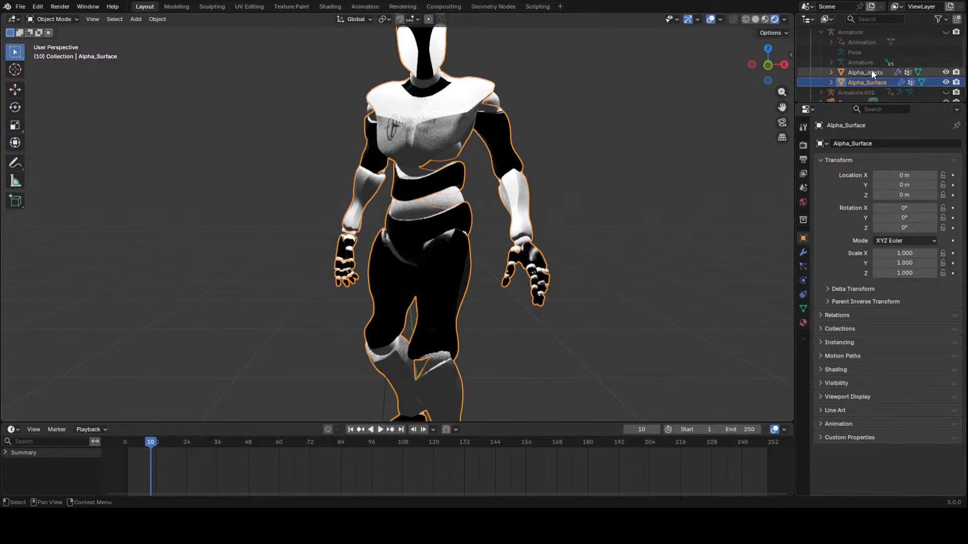
click(947, 93)
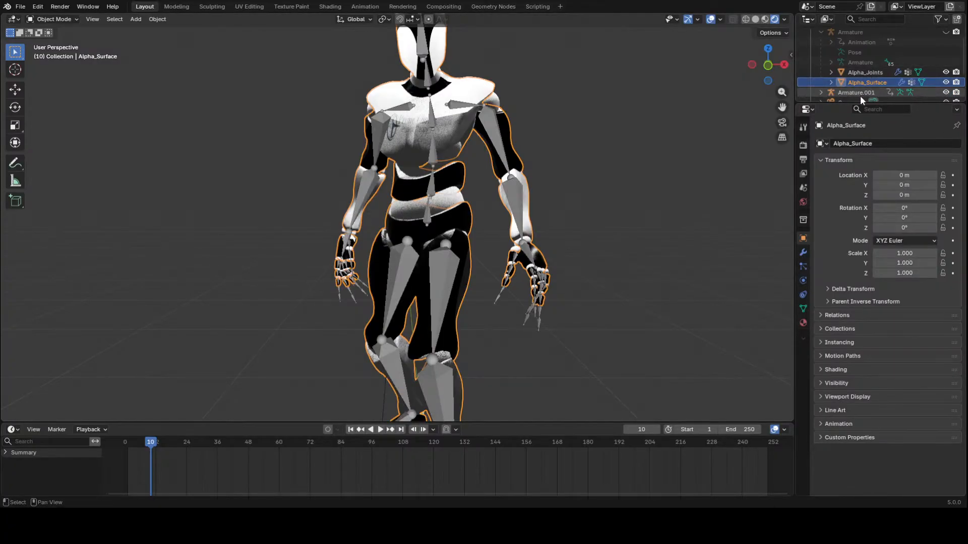
scroll(918, 60, up, 2)
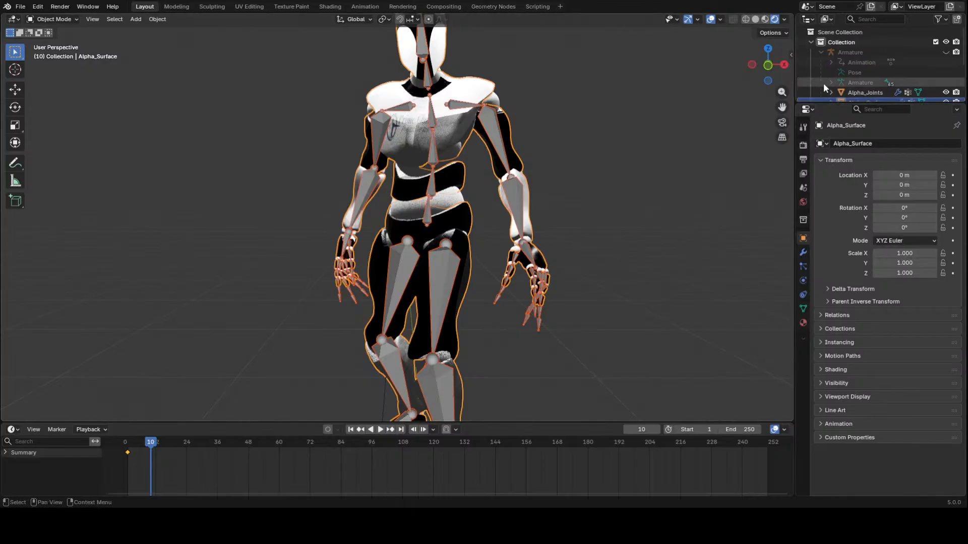
click(923, 54)
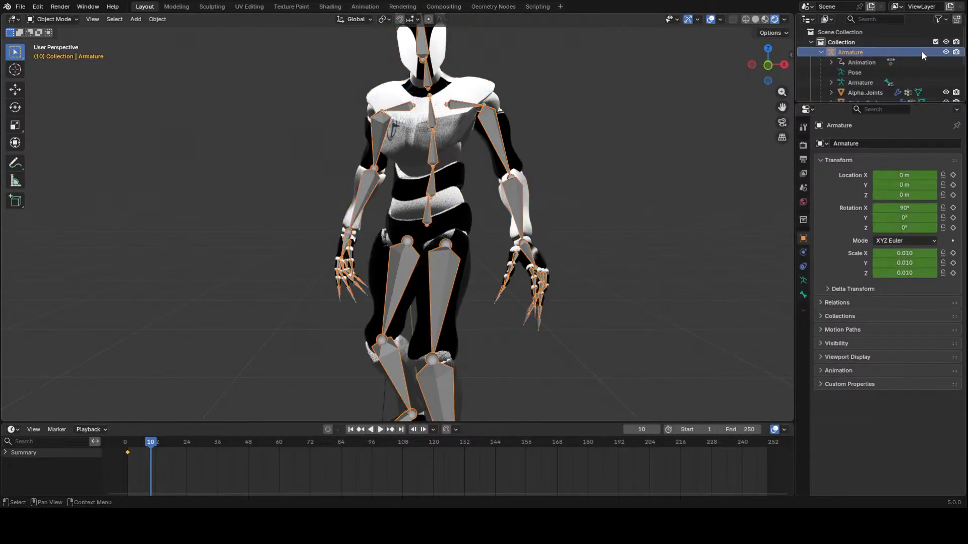
click(486, 96)
click(489, 97)
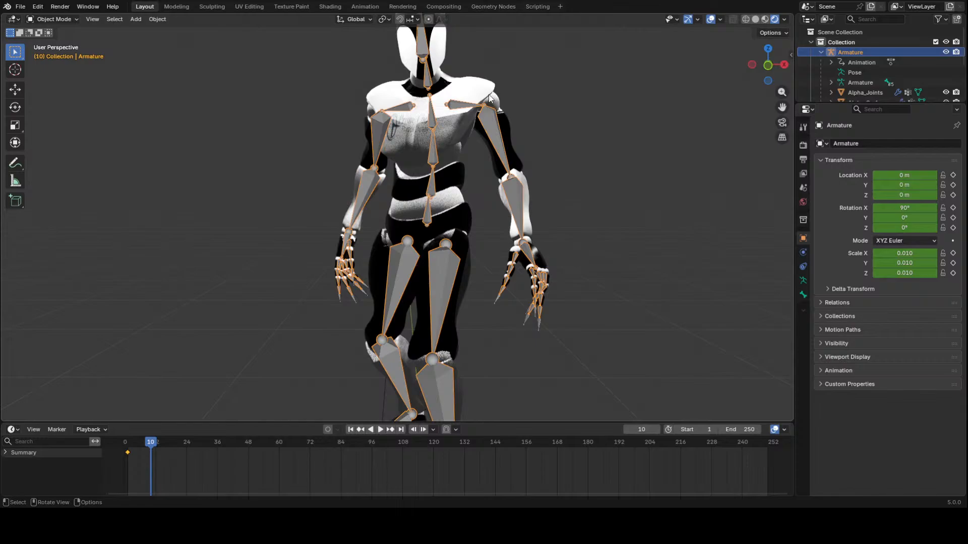
shift+click(490, 97)
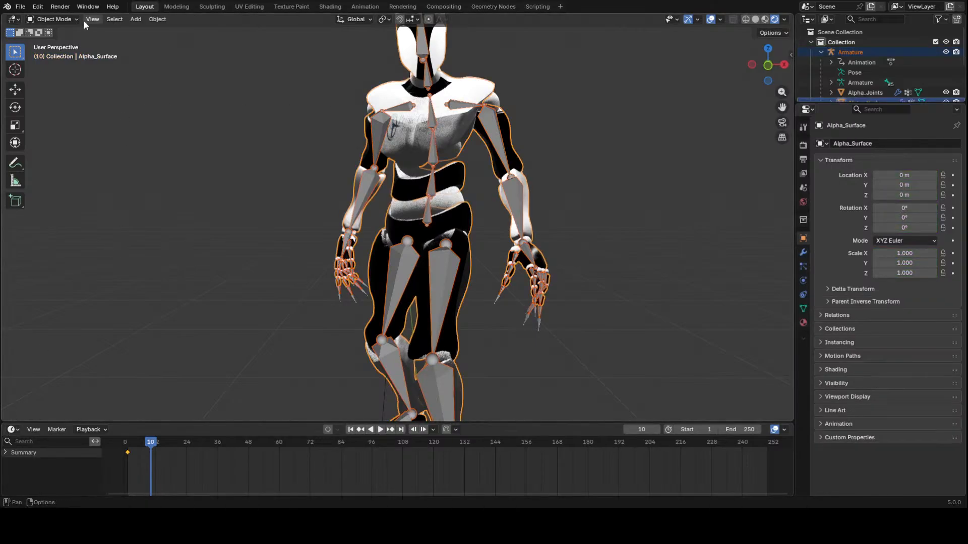
click(52, 20)
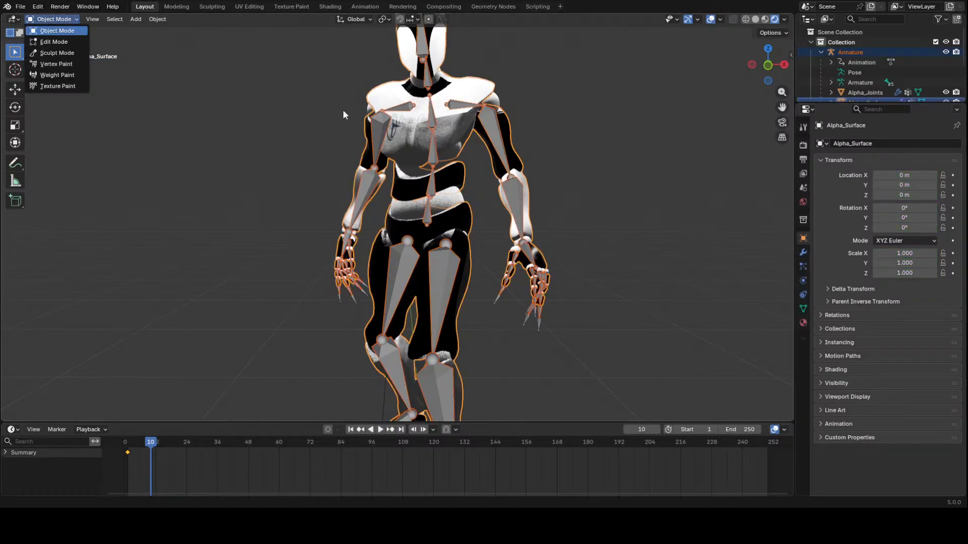
Select Alpha_Surface together with Armature.001 as the active object, enter Pose Mode and scrub to frame 14
click(380, 108)
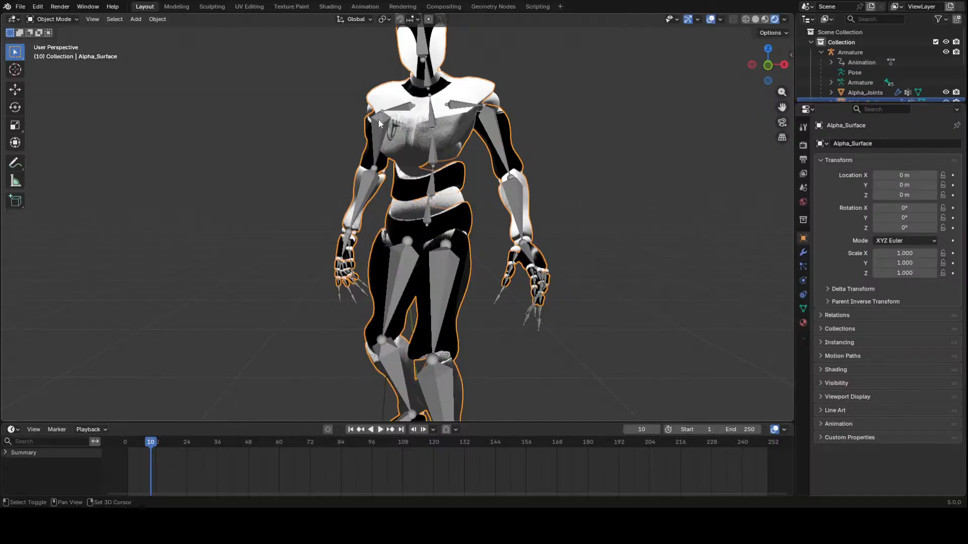
shift+click(378, 119)
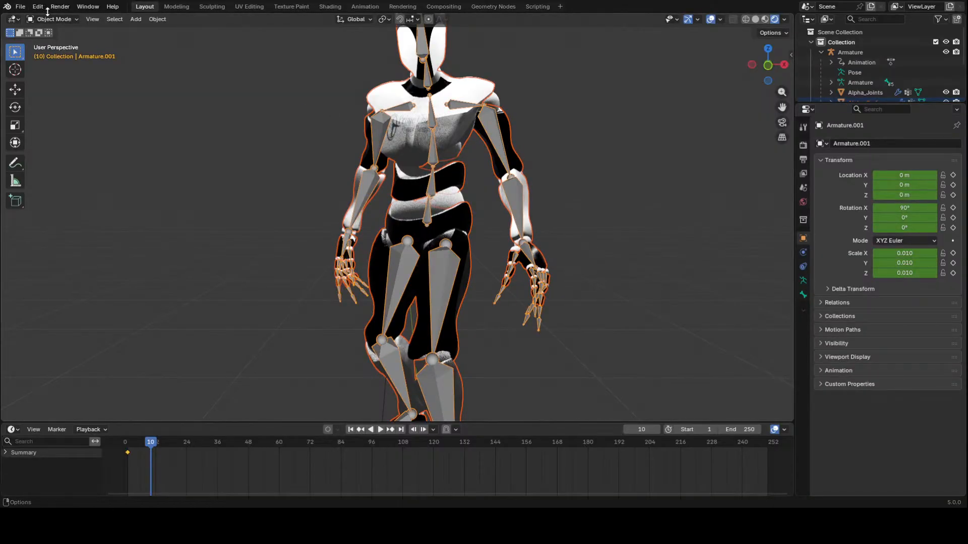
click(53, 19)
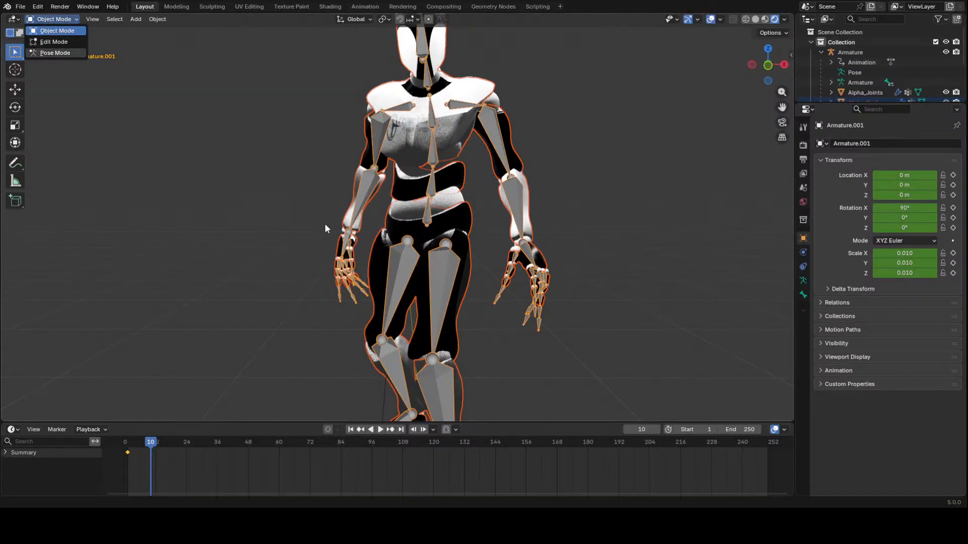
scroll(175, 441, down, 7)
mouse_move(290, 448)
mouse_down()
mouse_move(264, 443)
mouse_move(352, 442)
mouse_move(282, 442)
mouse_up()
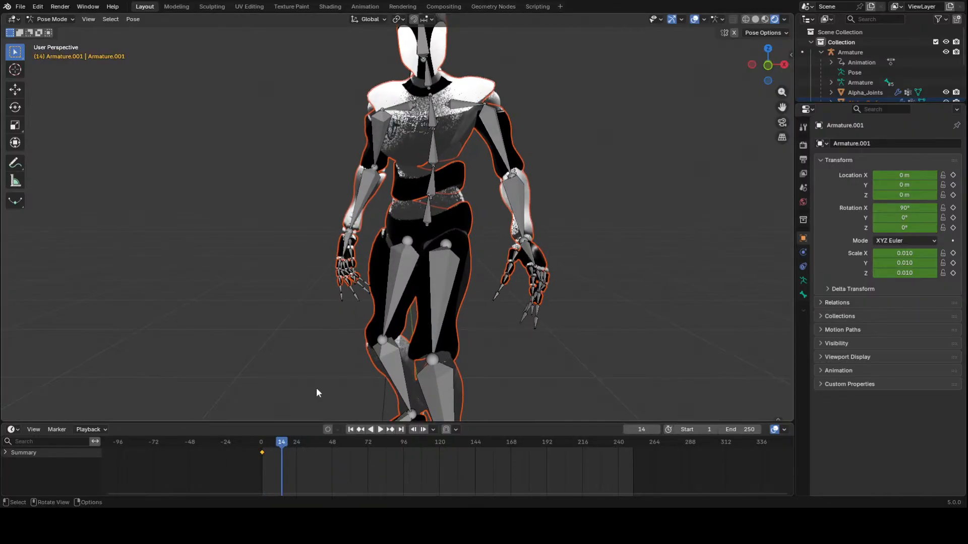
Select all bones of Armature.001 and add a Cycles F-Curve modifier to their animation in the Graph Editor
click(426, 222)
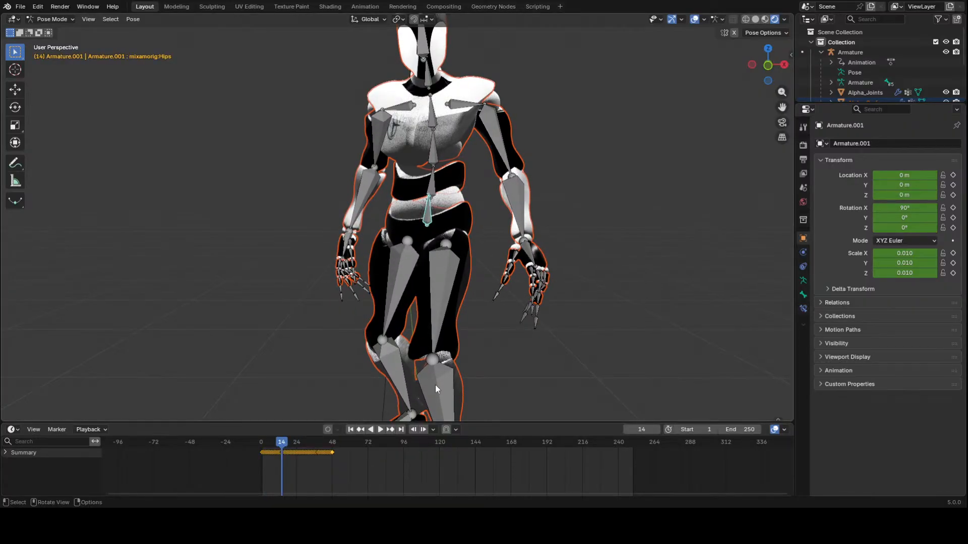
key(a)
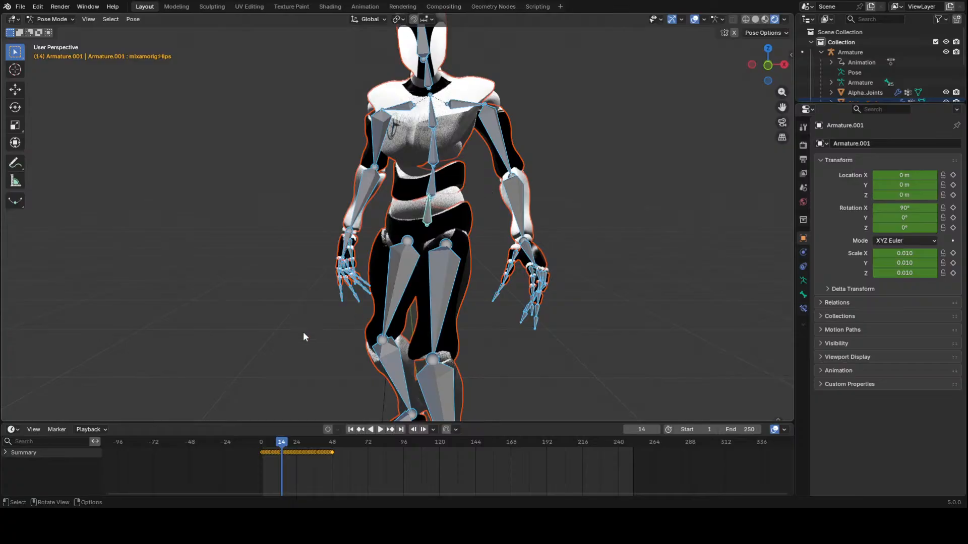
click(11, 430)
click(177, 352)
click(787, 485)
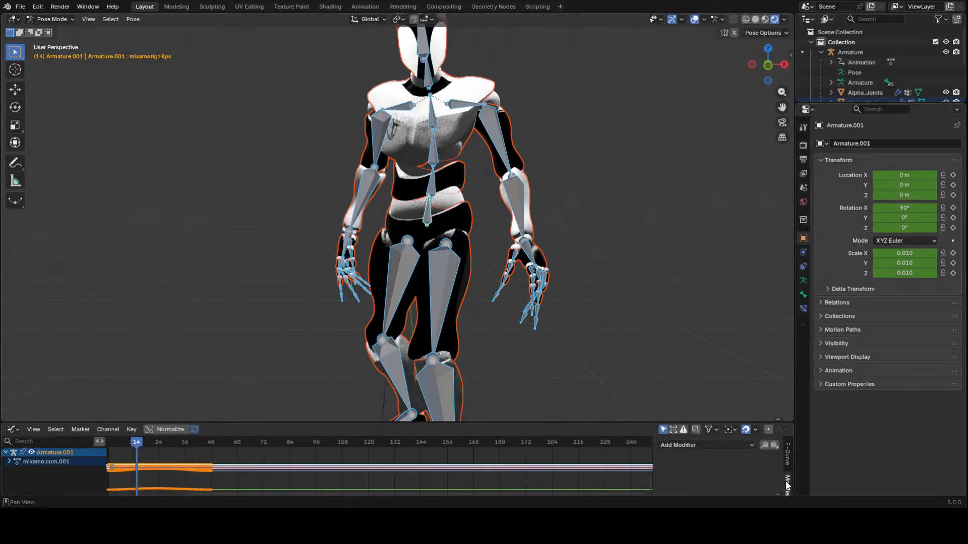
click(736, 446)
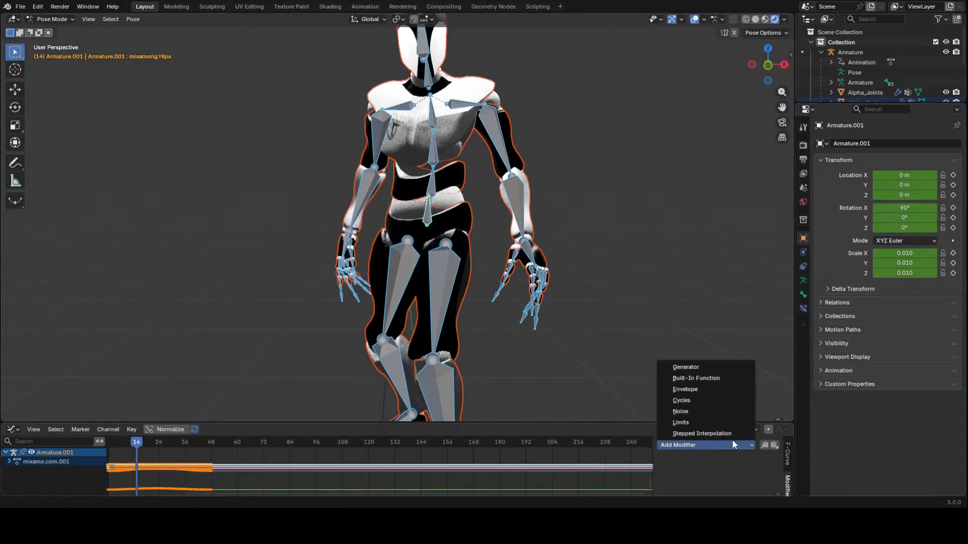
click(706, 401)
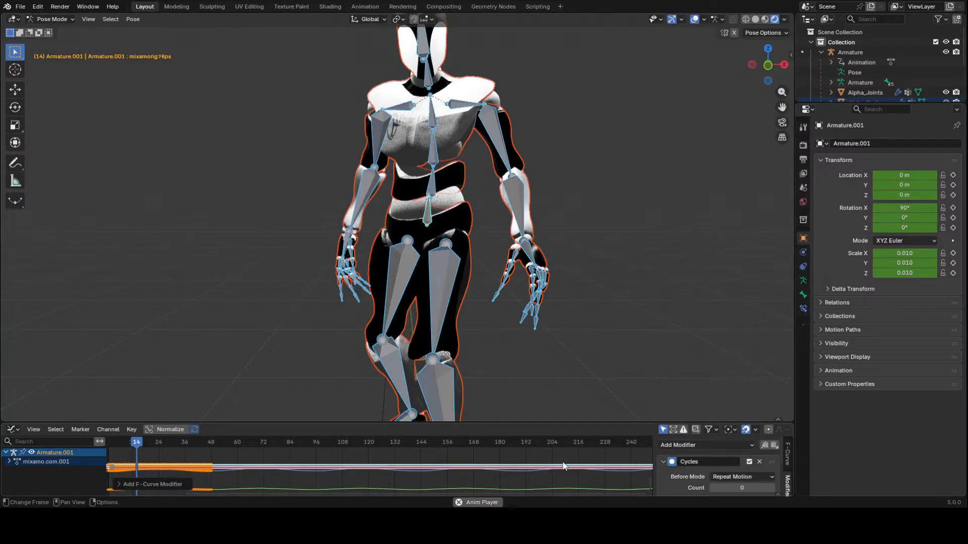
Play the looped animation, change the Graph Editor area back to the Timeline and deselect the bones
key(space)
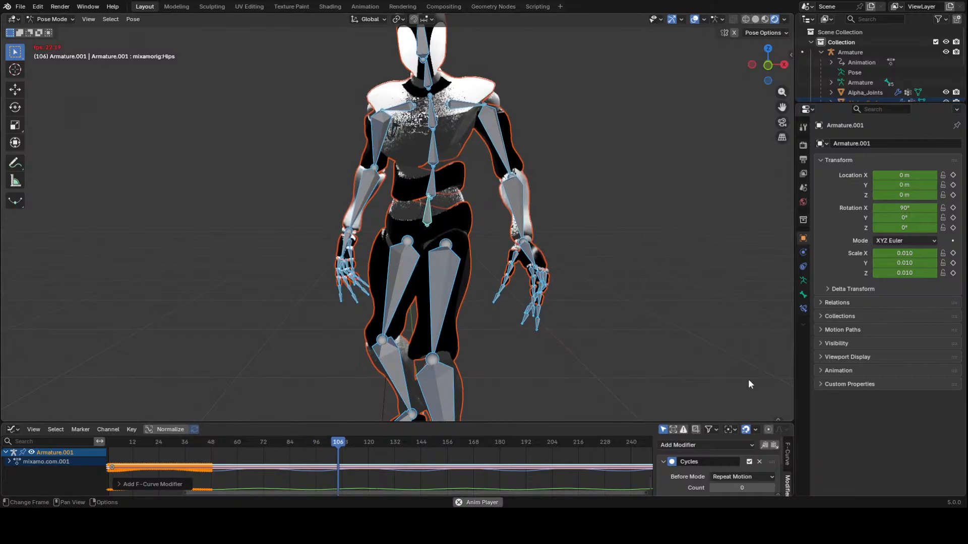
click(11, 430)
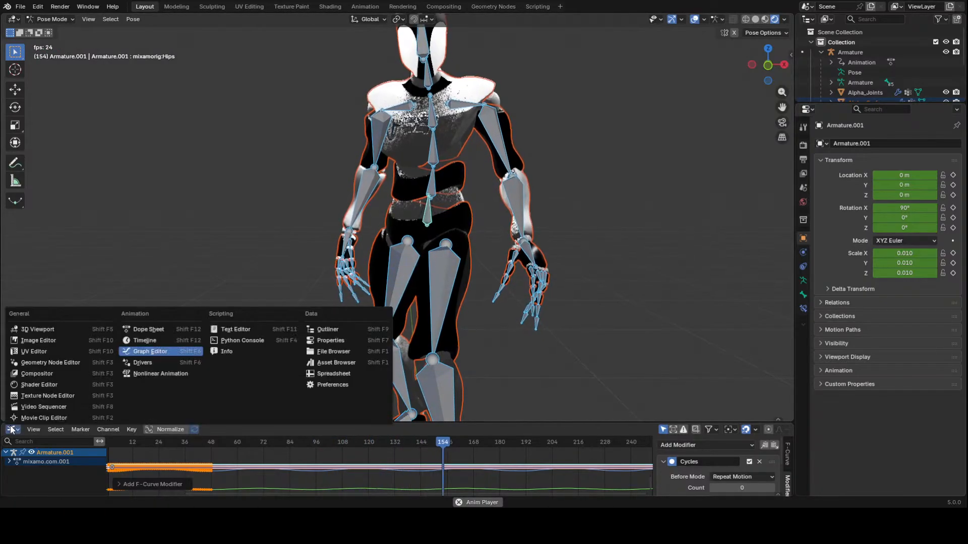
click(127, 341)
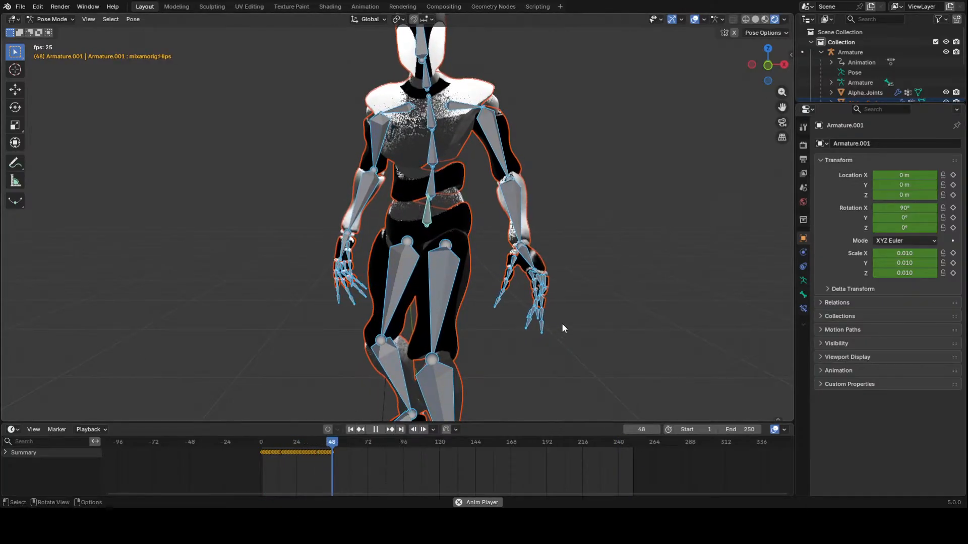
click(596, 289)
scroll(387, 292, up, 5)
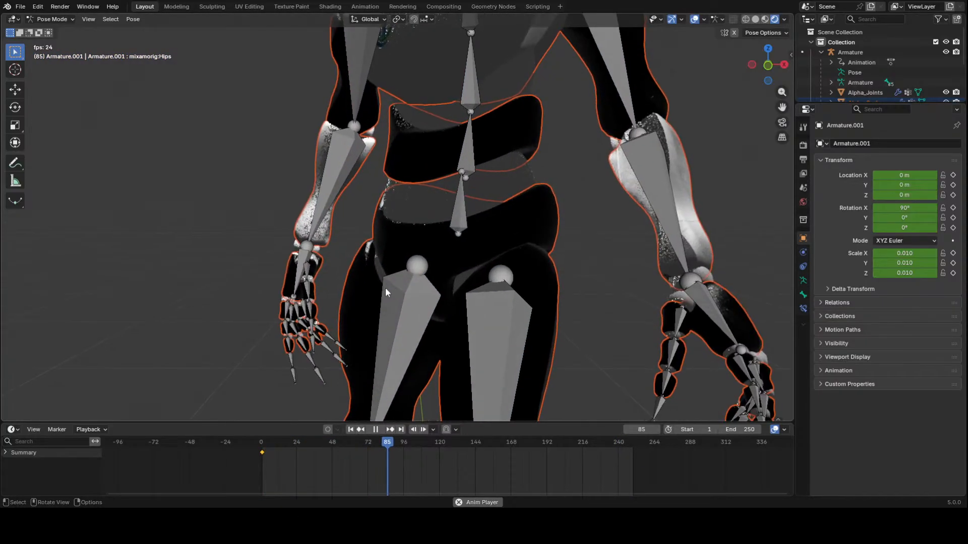
middle_drag(397, 287, 416, 316)
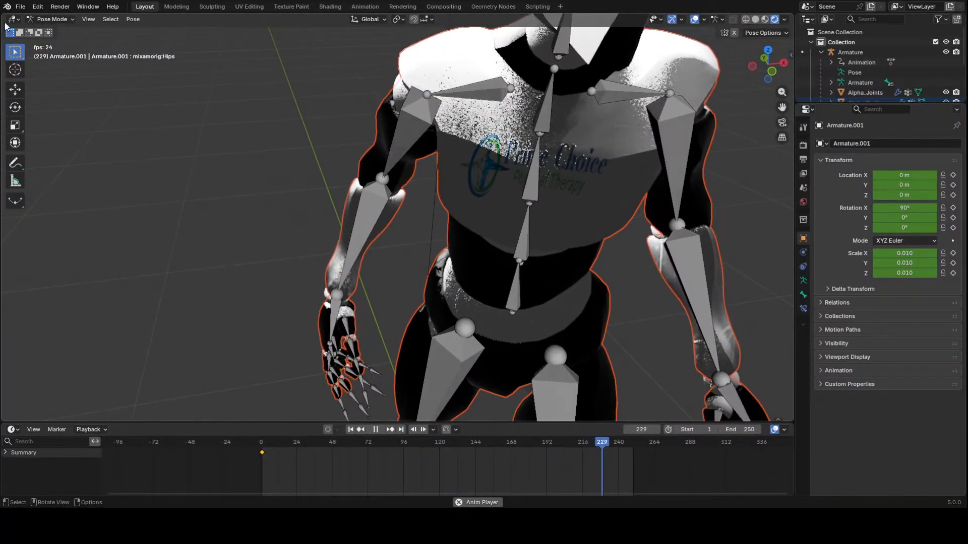
Append data from another Blender file
click(20, 7)
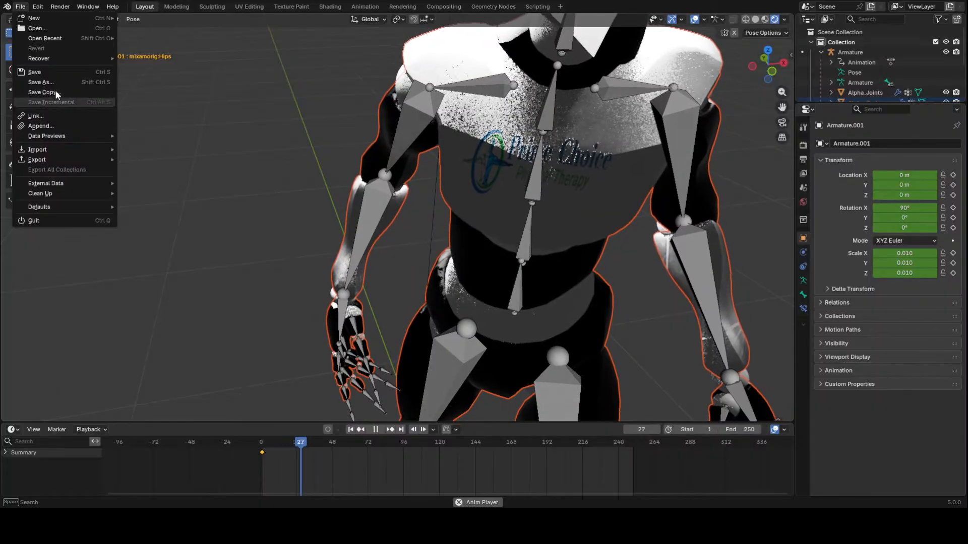
click(57, 126)
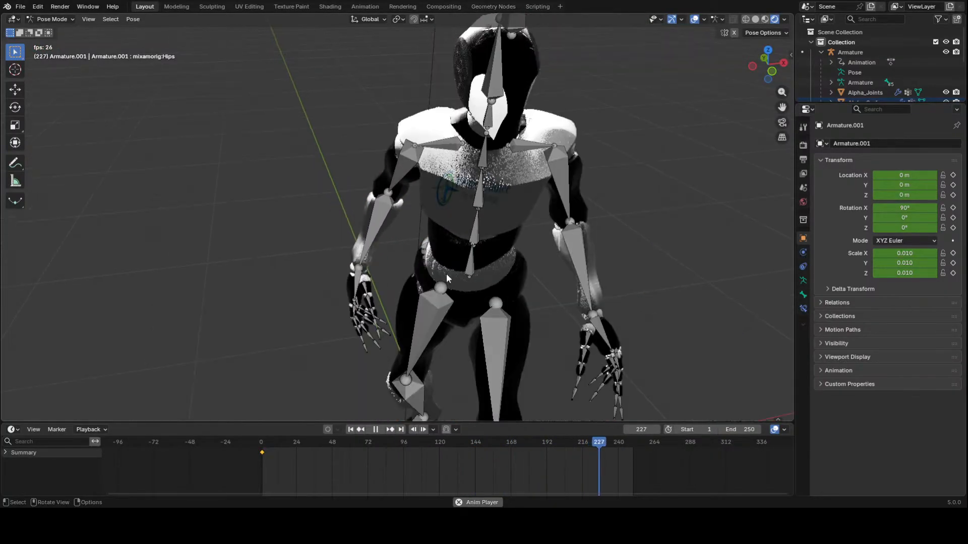
Return to Object Mode, select the Alpha_Surface mesh and open the Geometry Nodes workspace for it
click(489, 194)
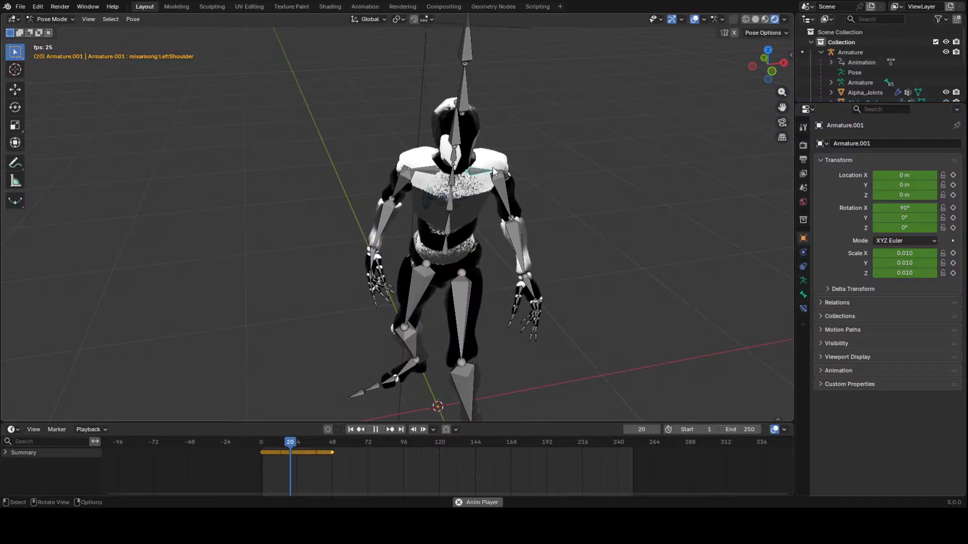
click(97, 67)
click(47, 19)
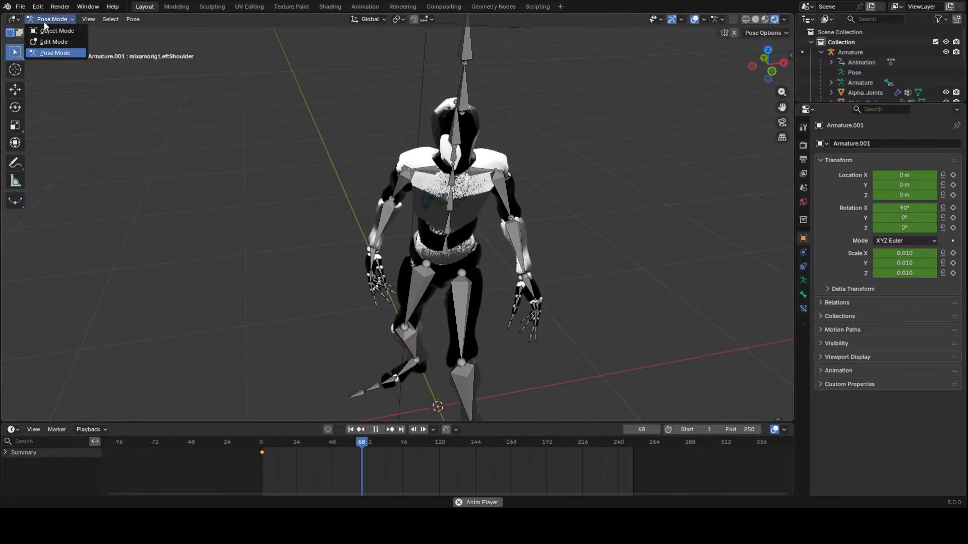
click(51, 31)
click(474, 148)
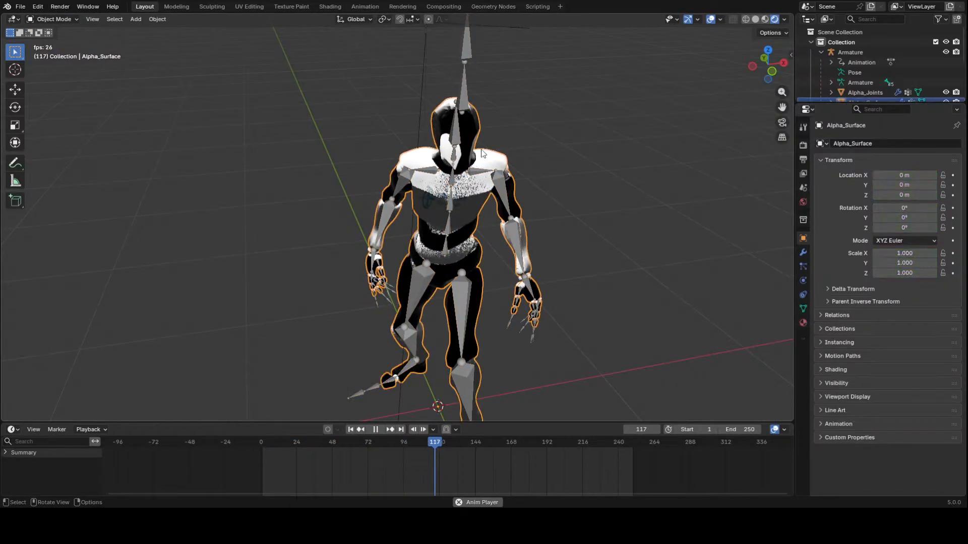
click(494, 7)
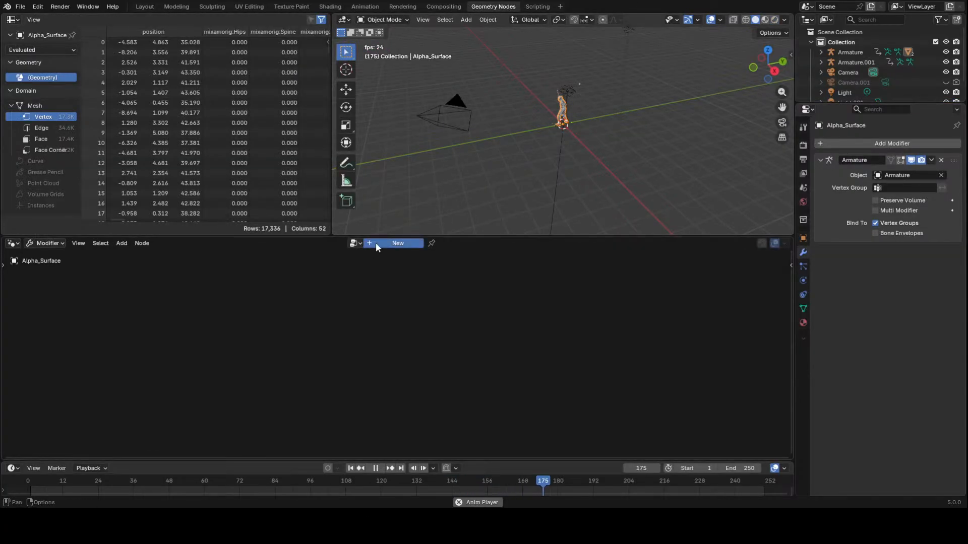
Add a geometry nodes modifier to Alpha_Surface and assign it the existing Geometry Nodes group
click(376, 243)
click(337, 243)
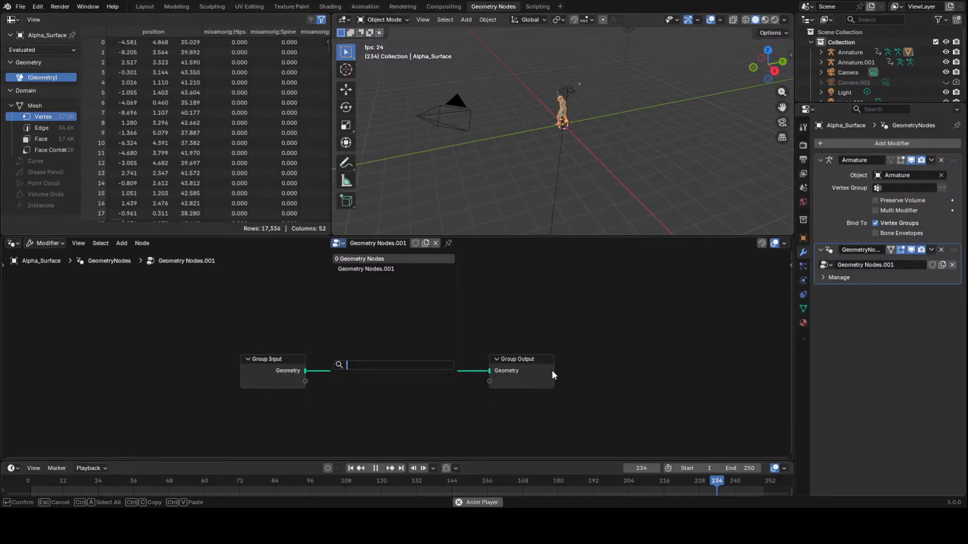
key(Return)
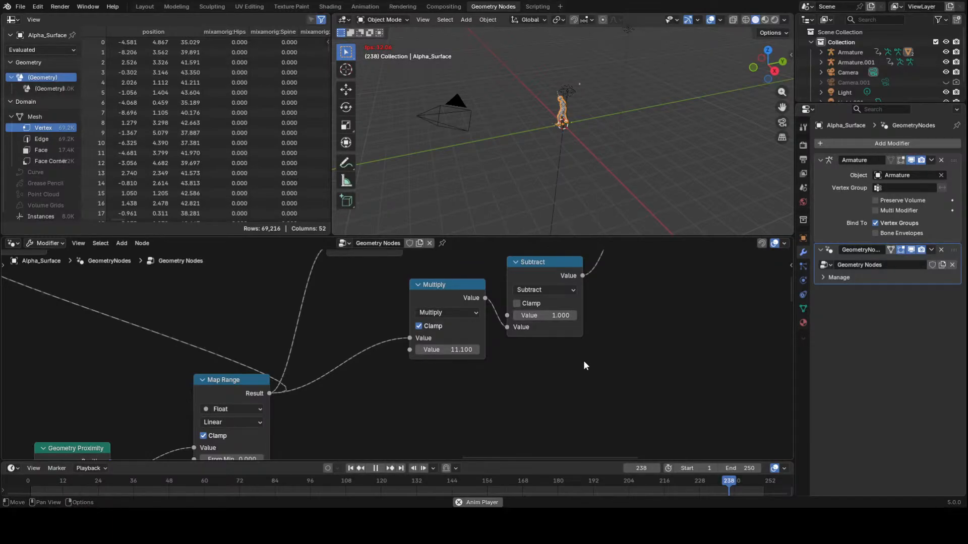
Examine the assigned node tree and the character, stop the animation playback and show the viewport in rendered shading
scroll(584, 365, down, 3)
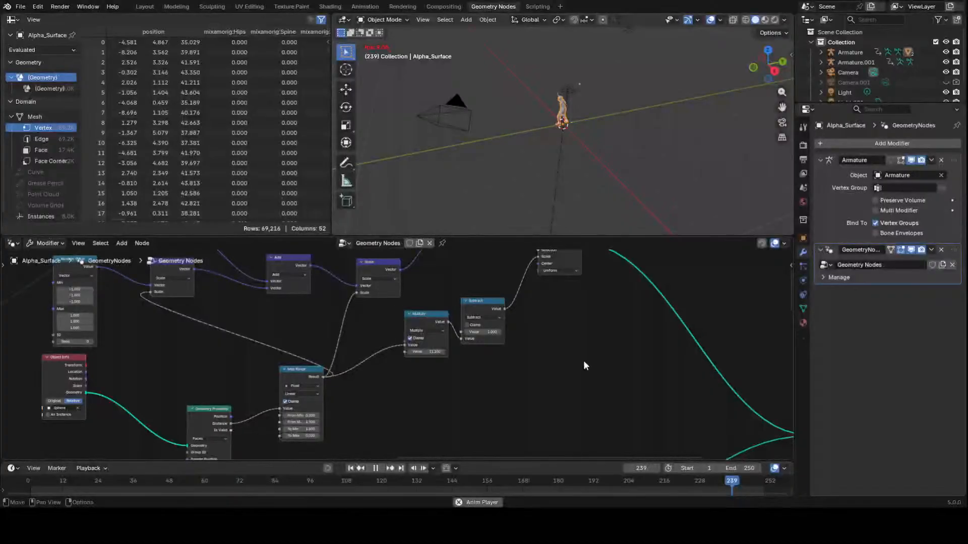
scroll(584, 360, down, 3)
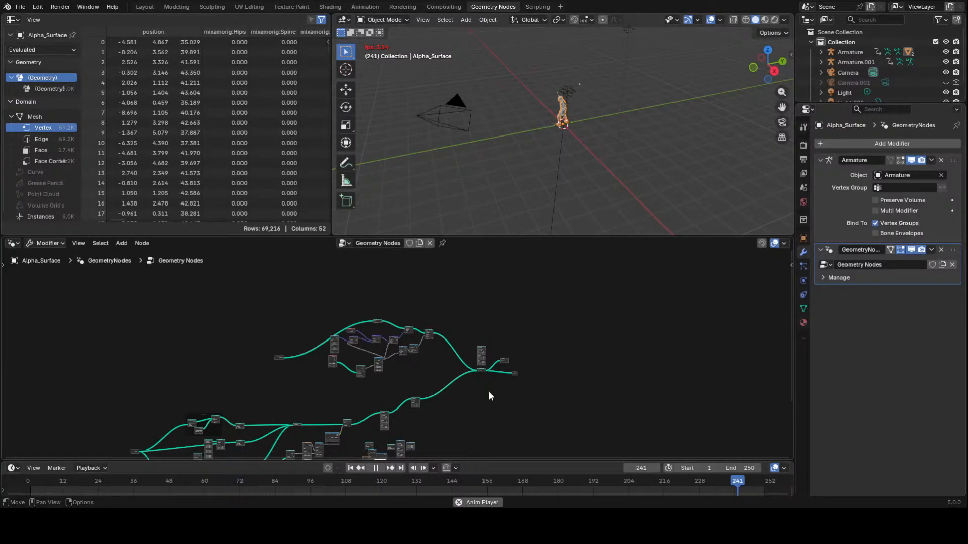
middle_drag(488, 397, 588, 418)
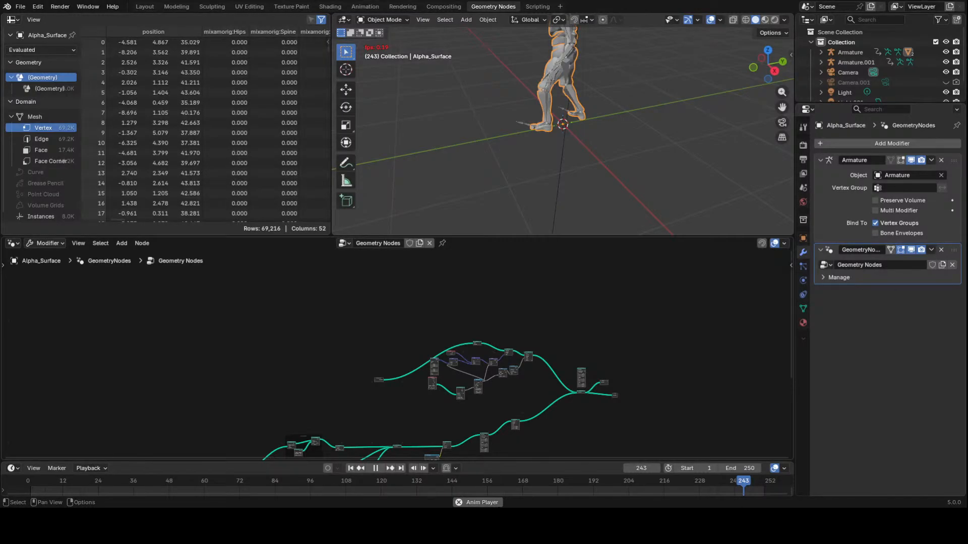
scroll(588, 418, up, 3)
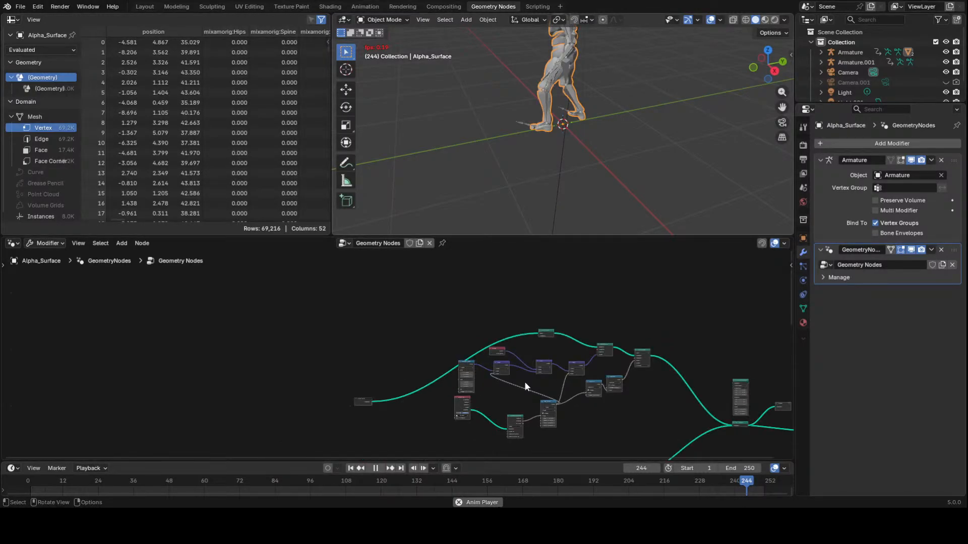
scroll(527, 214, up, 5)
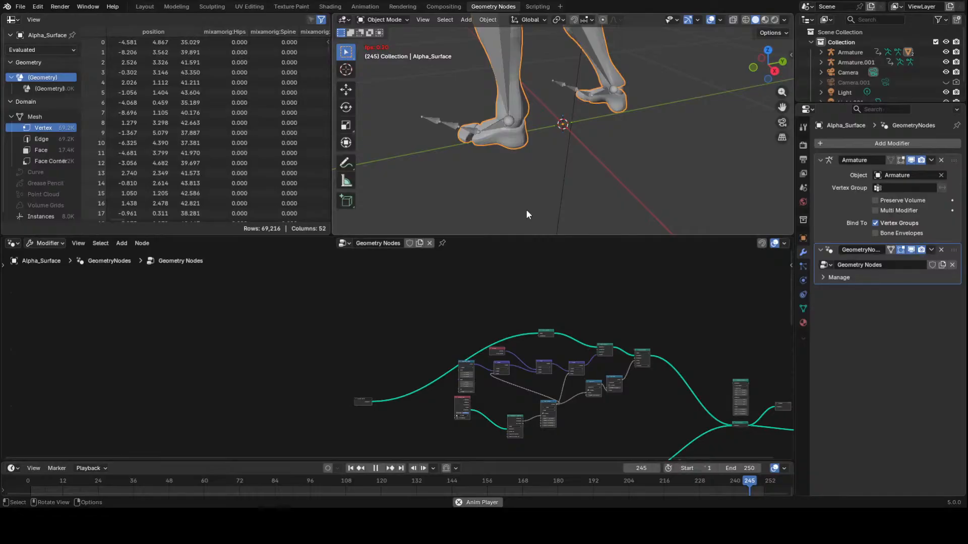
click(376, 468)
scroll(458, 383, up, 2)
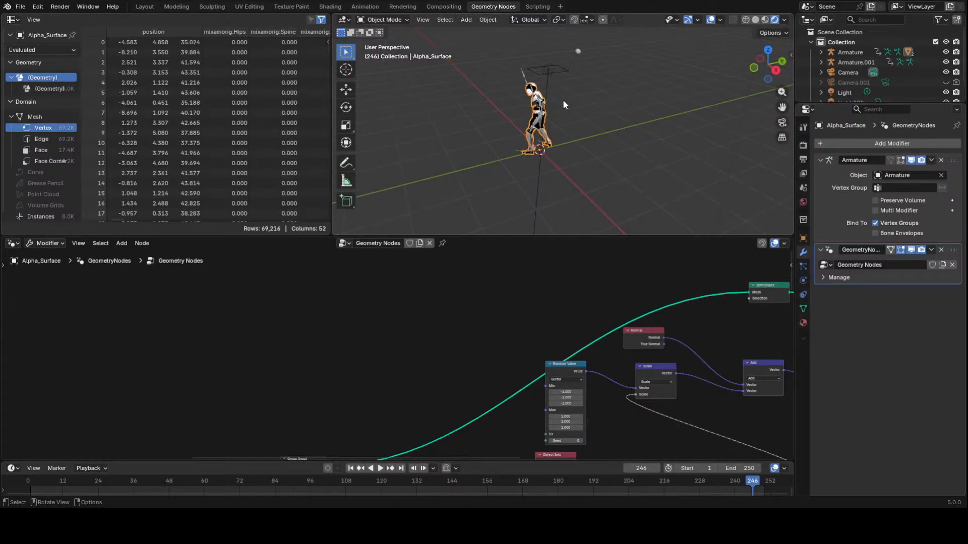
Select the small sphere above the character and move it to a new position
click(577, 51)
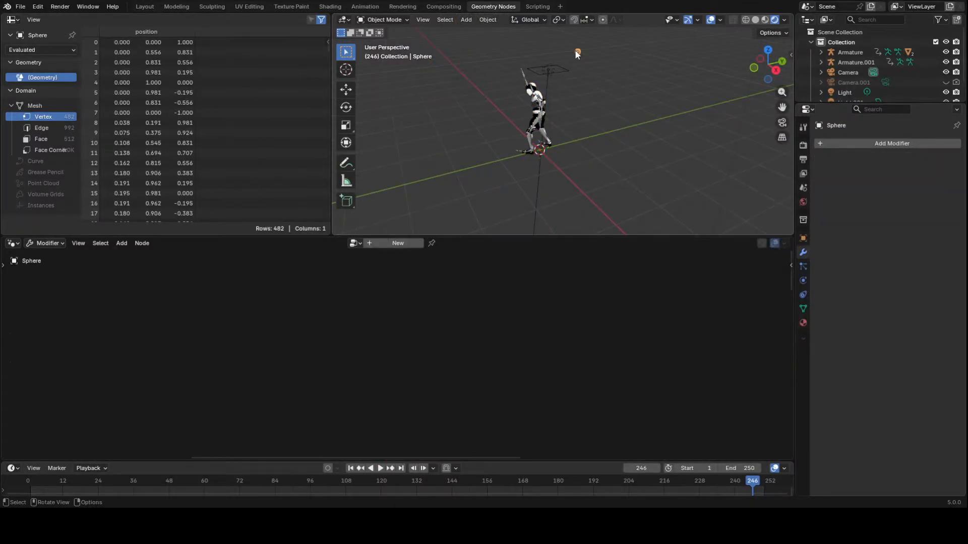
key(g)
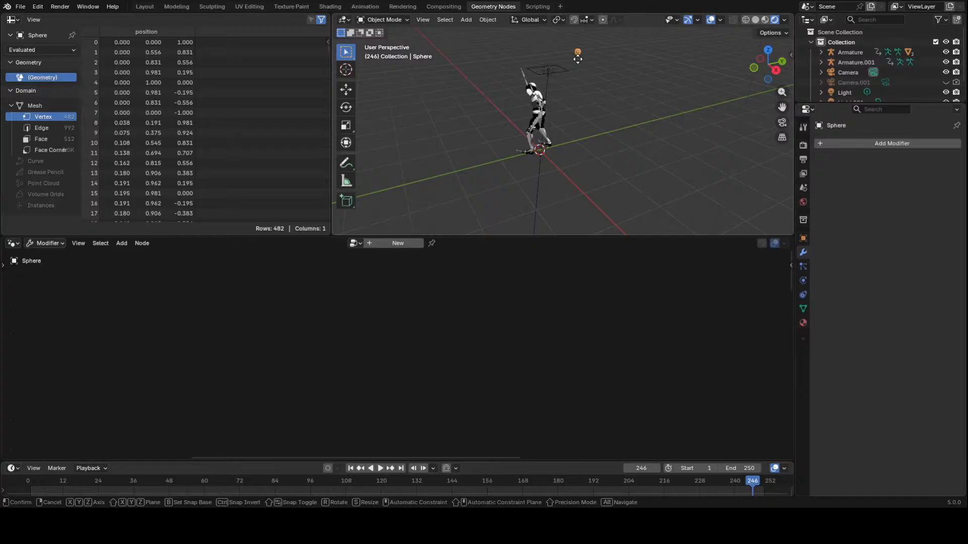
drag(578, 58, 576, 69)
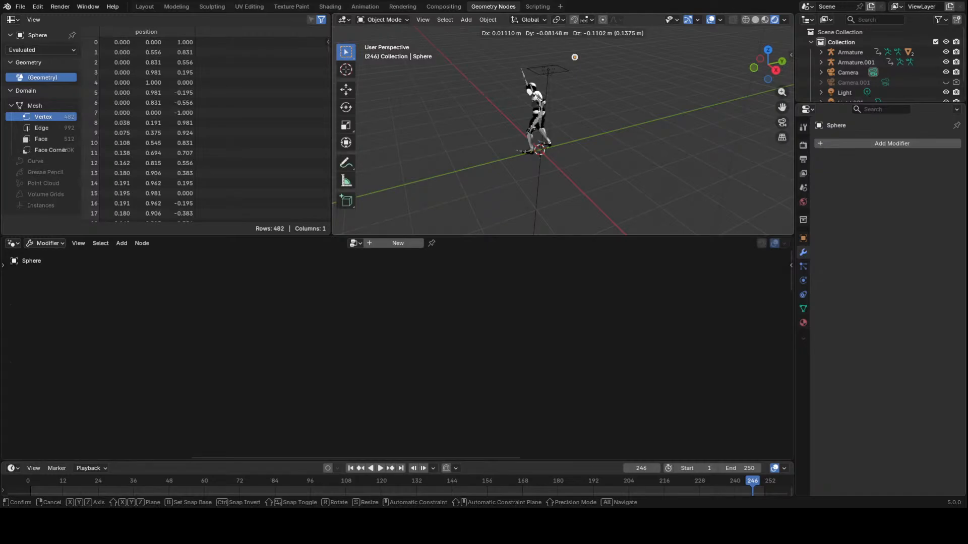
click(582, 161)
scroll(582, 162, up, 6)
scroll(566, 168, down, 3)
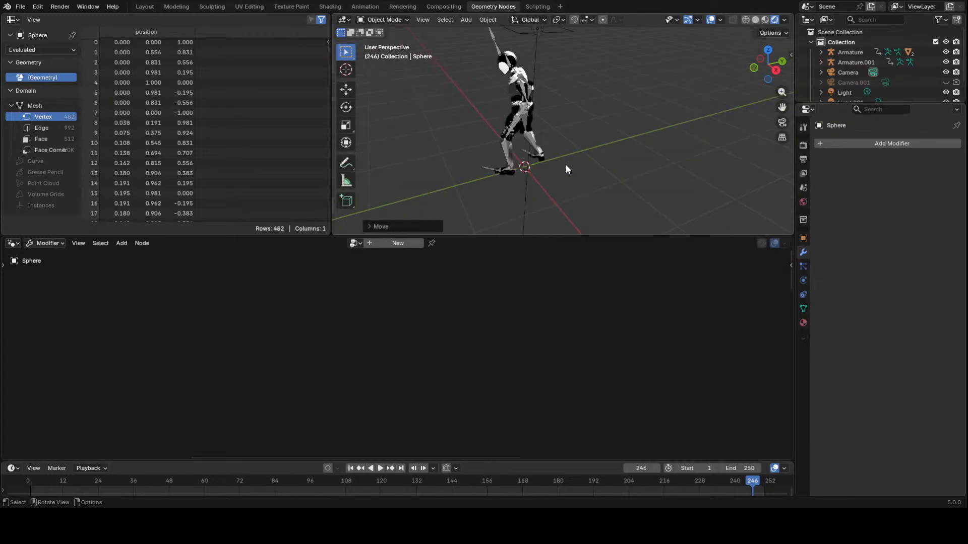
Reselect the Alpha_Surface mesh on the character to bring back its node tree
click(517, 54)
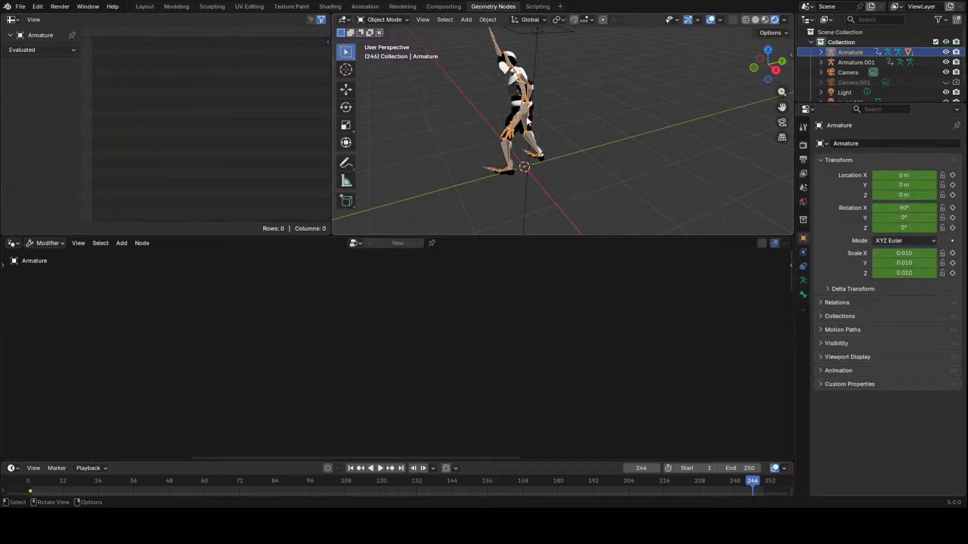
click(517, 54)
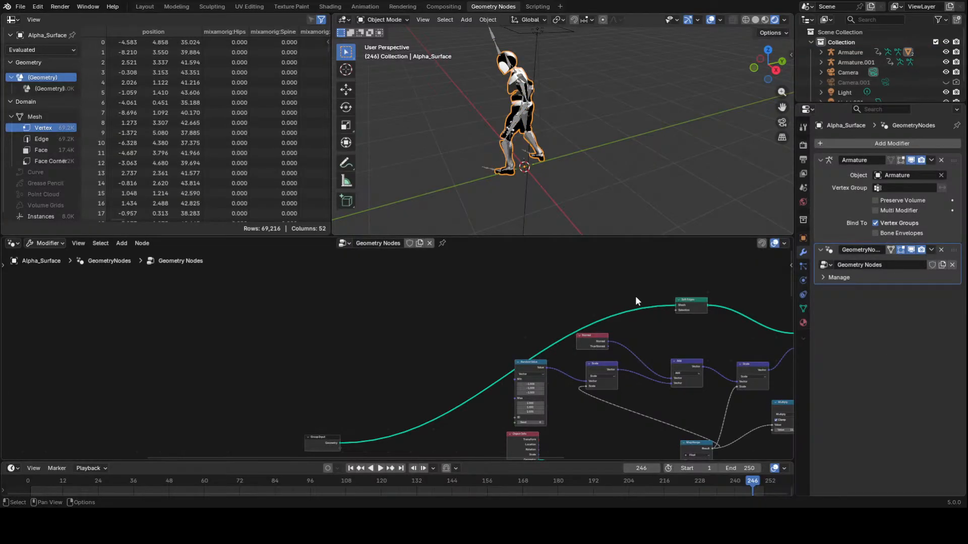
scroll(374, 454, up, 2)
Delete the Group Input node from the node tree and undo the deletion
click(299, 446)
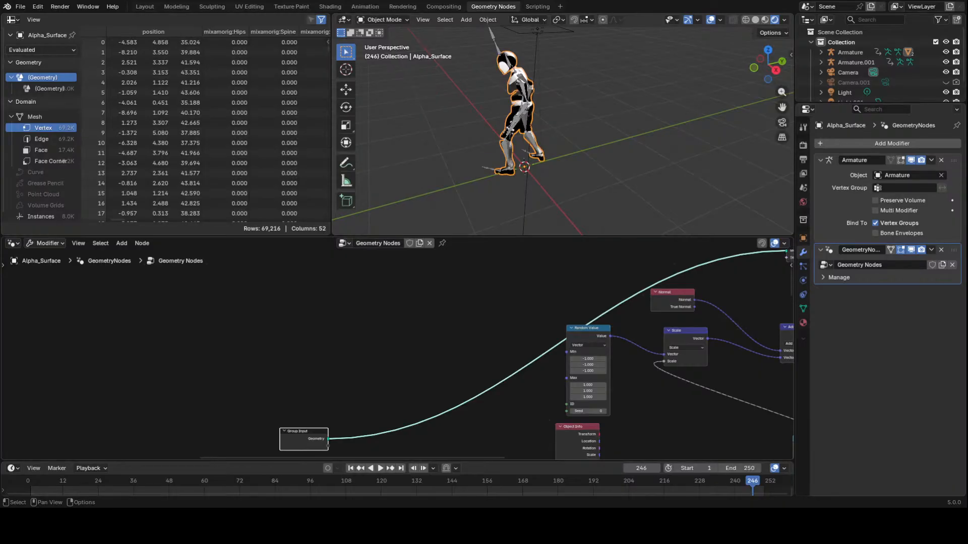
key(Delete)
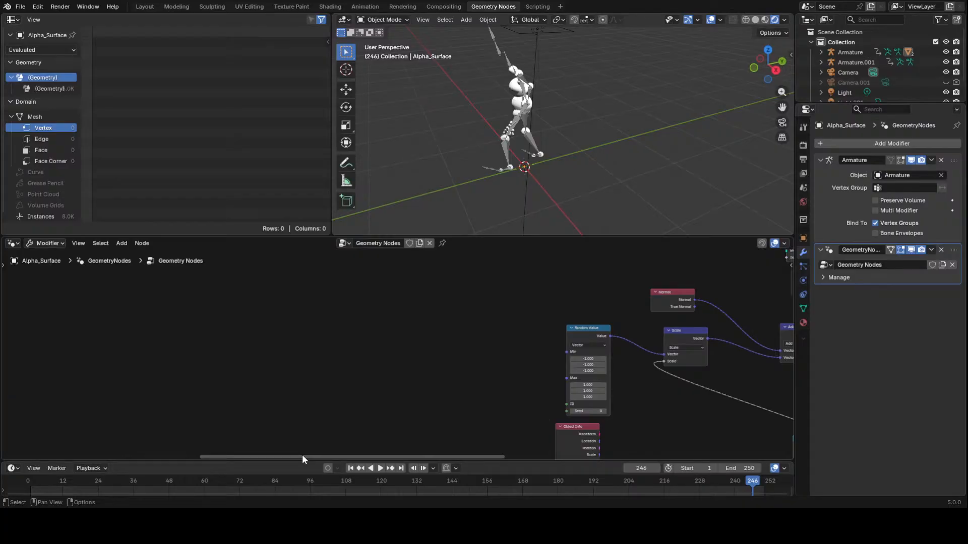
key(ctrl)
key(ctrl+z)
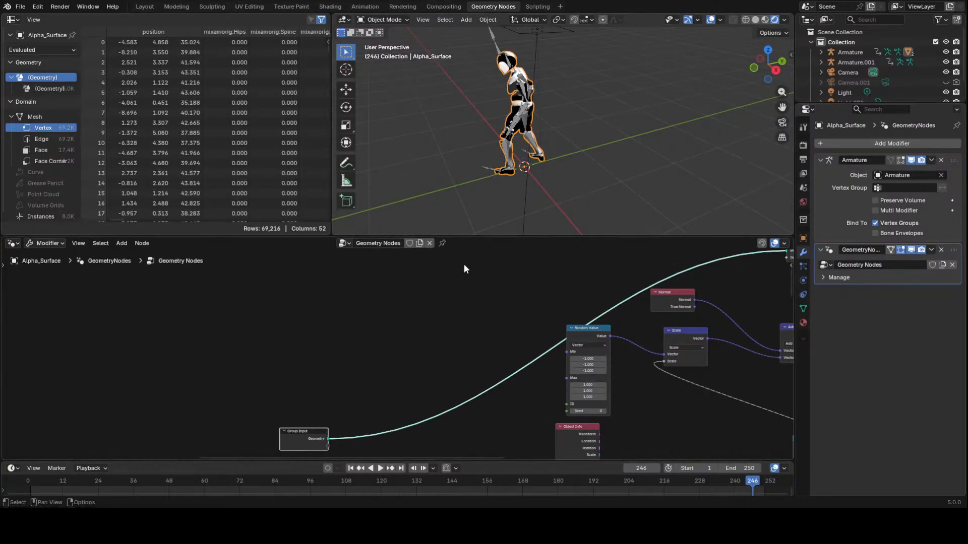
Reroute the lower branch's link from the Join Geometry node to the Viewer and move Join Geometry away from the Transform Geometry node
middle_drag(437, 360, 164, 207)
scroll(503, 394, down, 8)
middle_drag(573, 399, 315, 438)
scroll(462, 432, up, 4)
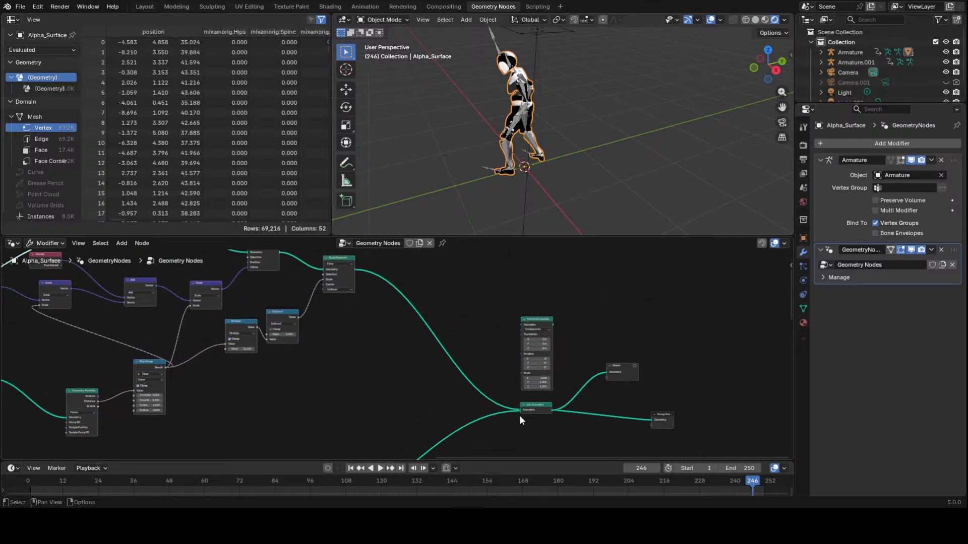
drag(520, 411, 612, 394)
drag(605, 376, 489, 388)
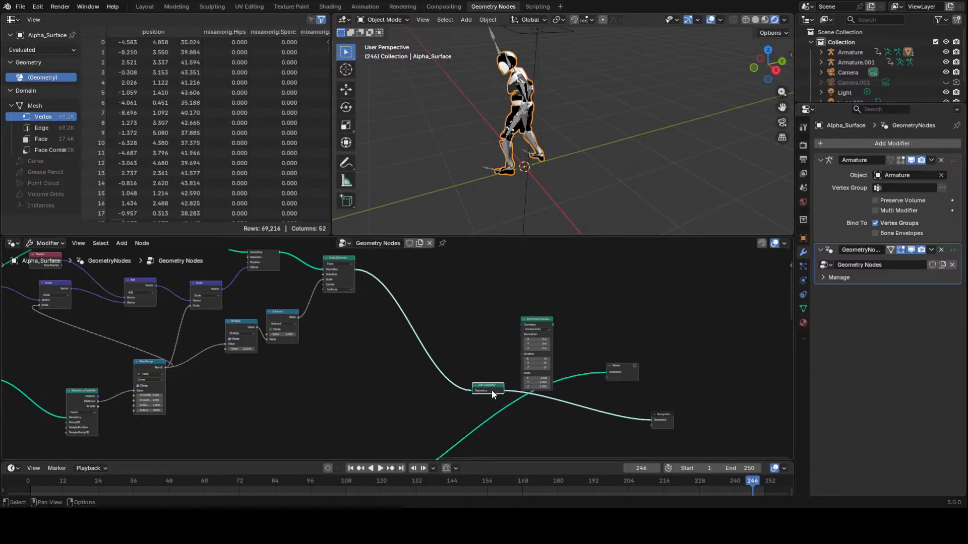
middle_drag(489, 388, 489, 288)
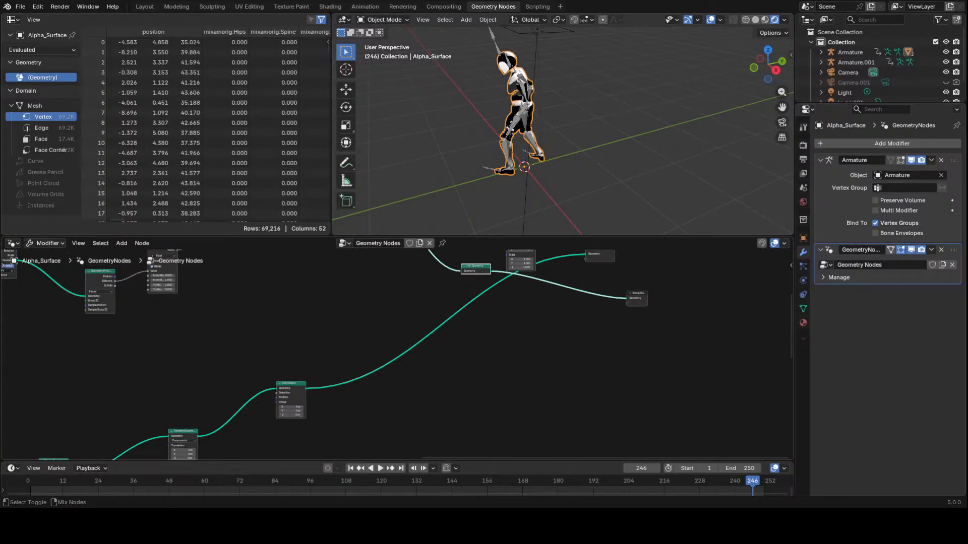
Preview the lower branch's Set Position node through the Viewer and unlink the Geometry Nodes group from the modifier
ctrl+shift+click(291, 398)
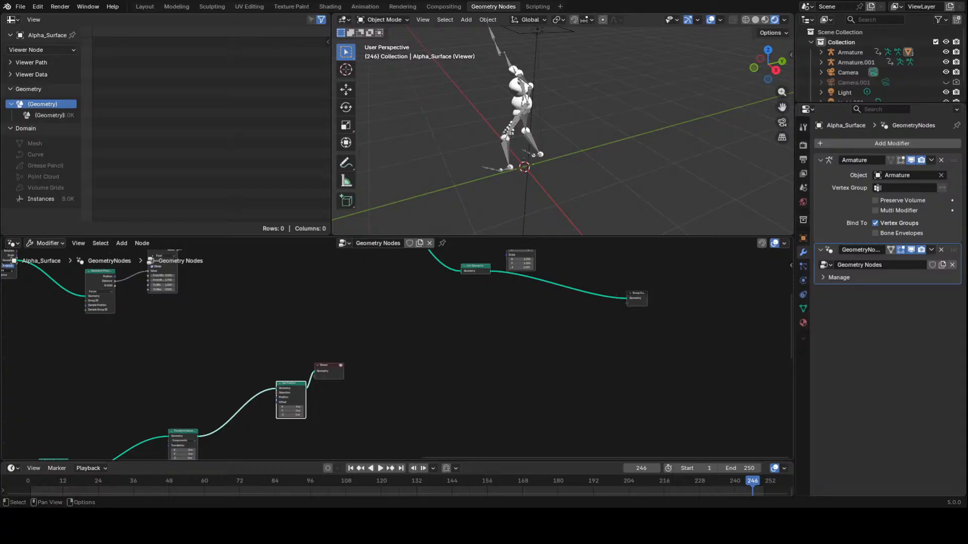
drag(328, 365, 397, 257)
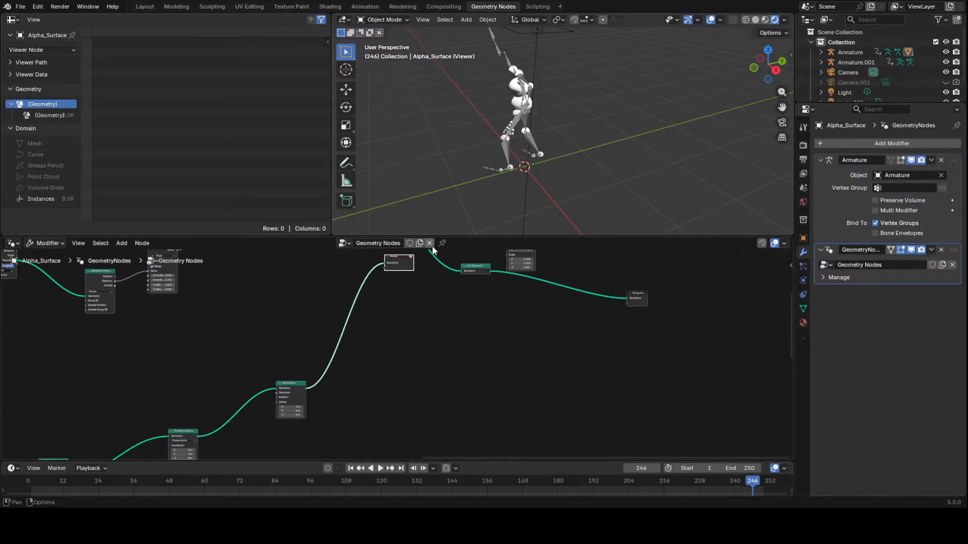
click(429, 243)
Add a Decimate modifier to Alpha_Surface and set its collapse ratio to 0.5
scroll(556, 117, up, 5)
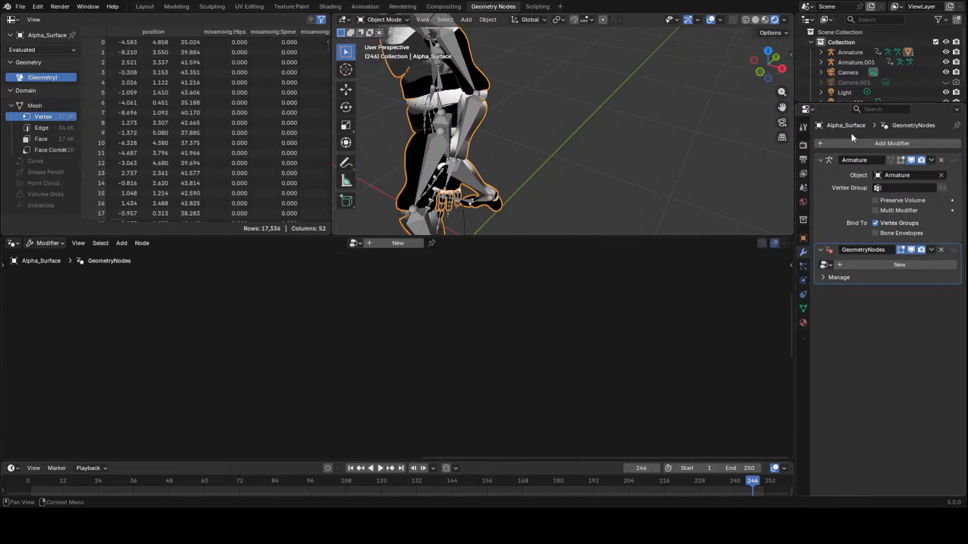
click(866, 143)
mouse_move(842, 168)
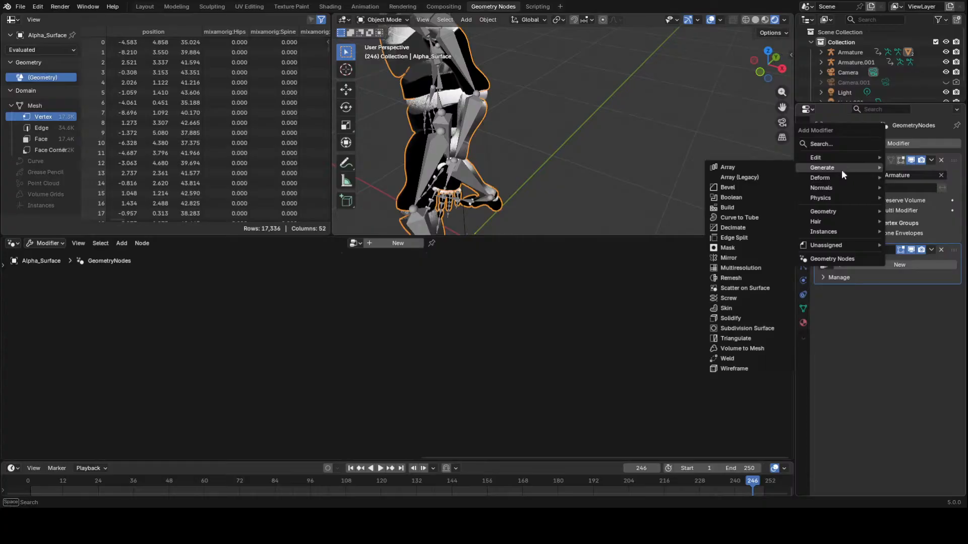
click(749, 227)
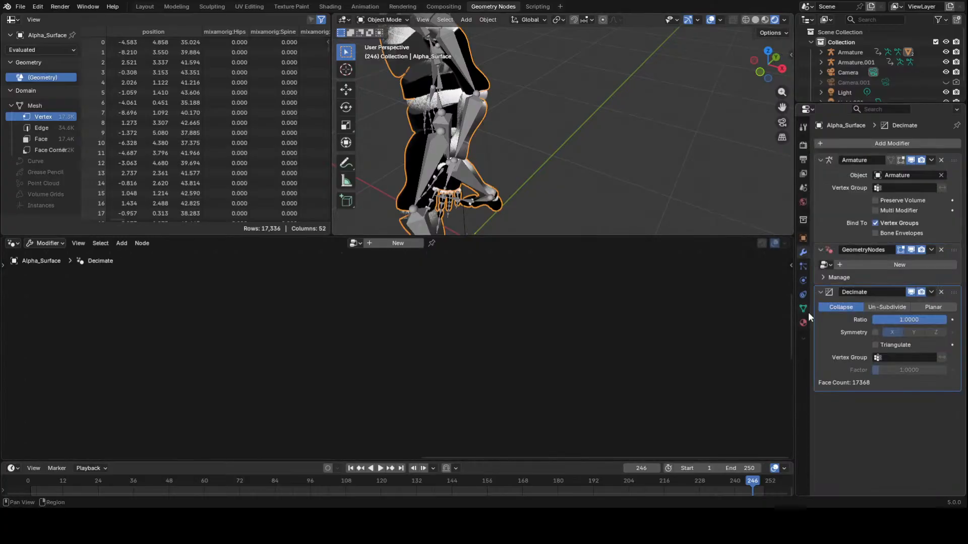
drag(933, 325, 900, 325)
middle_drag(493, 170, 622, 89)
drag(915, 321, 909, 319)
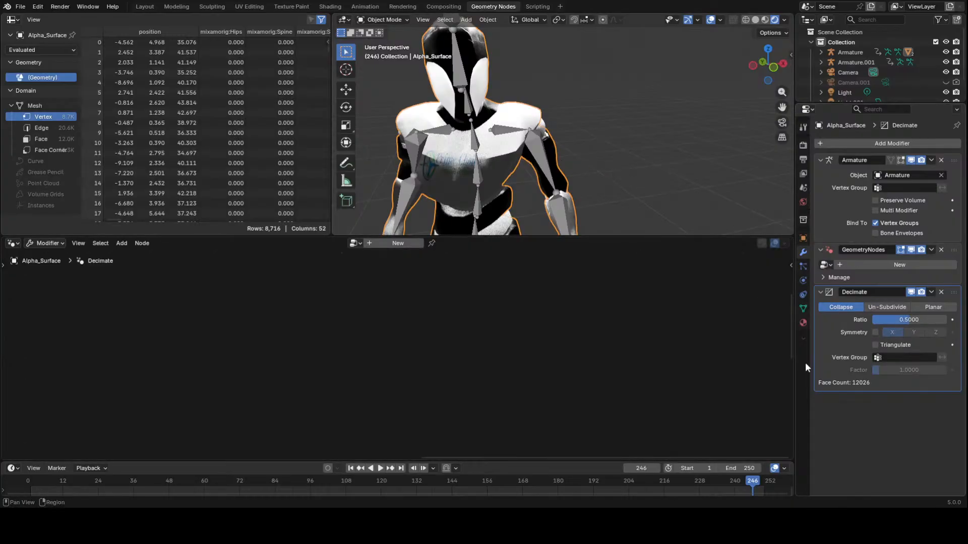
Inspect the decimated mesh up close and set the Decimate ratio to 0.56
scroll(536, 209, up, 6)
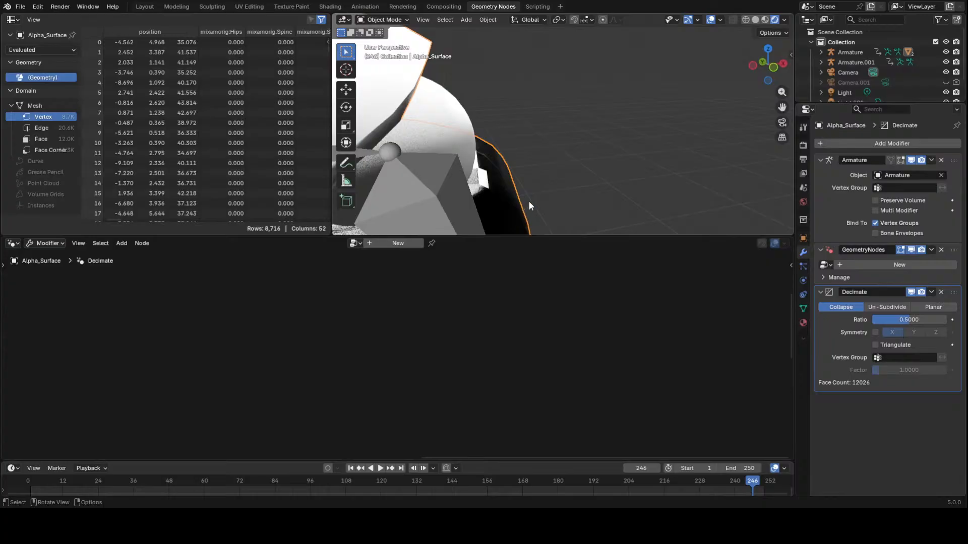
scroll(528, 200, down, 6)
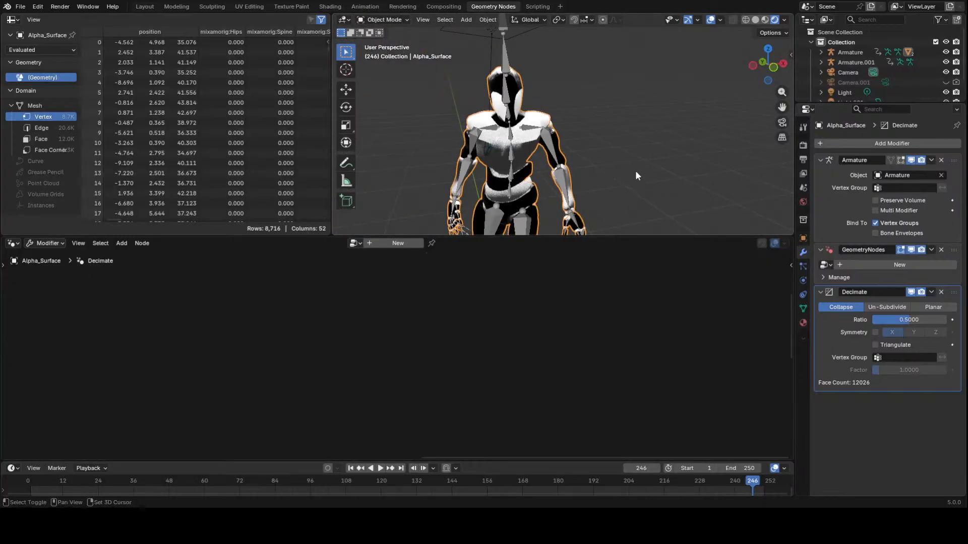
scroll(498, 174, up, 4)
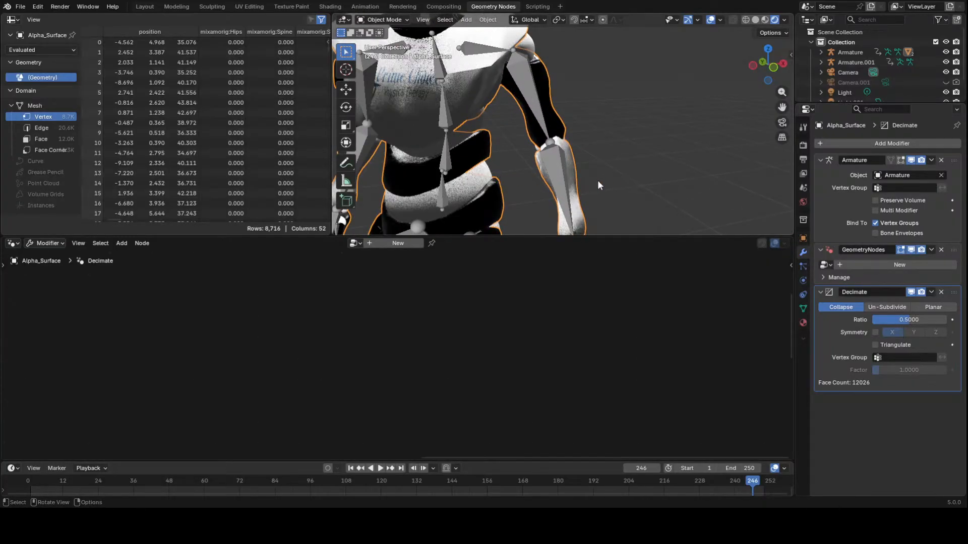
drag(911, 320, 922, 320)
Toggle the Decimate modifier's viewport display repeatedly to compare the mesh with and without it, leaving the display off
middle_drag(530, 132, 595, 151)
click(911, 292)
click(912, 292)
click(912, 292)
click(912, 291)
click(911, 292)
click(911, 292)
click(911, 293)
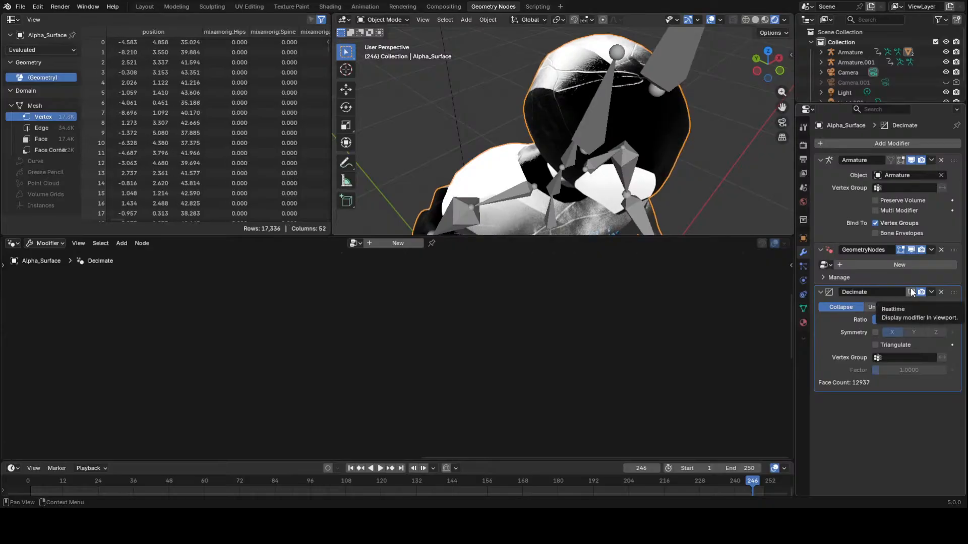
scroll(501, 192, up, 2)
scroll(496, 184, down, 6)
middle_drag(493, 183, 459, 144)
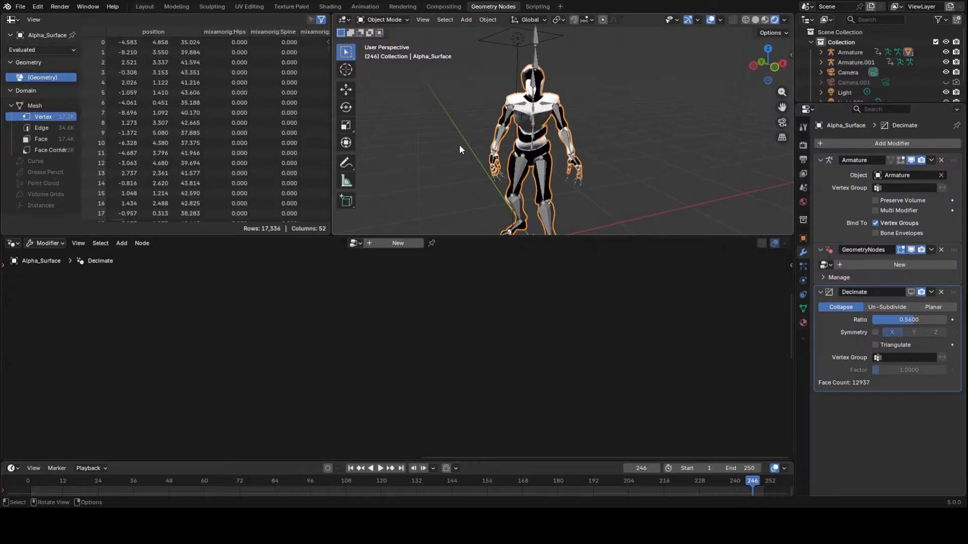
Switch to the Layout workspace and deselect everything in the scene
click(151, 6)
scroll(655, 177, down, 5)
shift+middle_drag(639, 175, 534, 180)
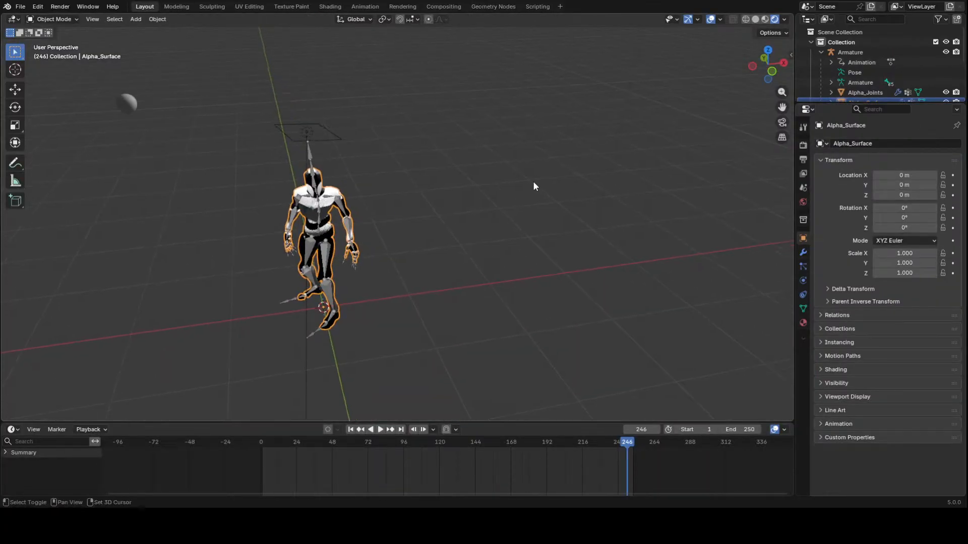
click(509, 153)
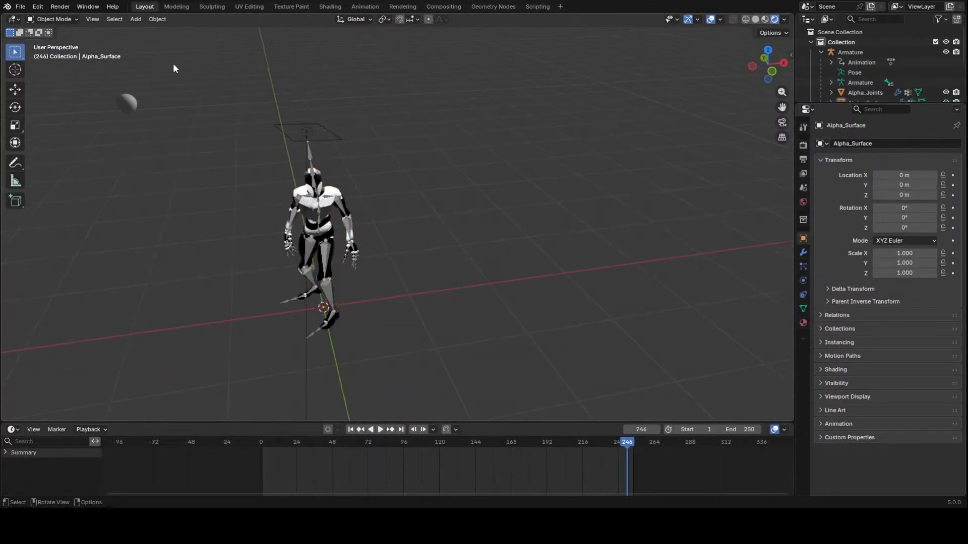
click(20, 6)
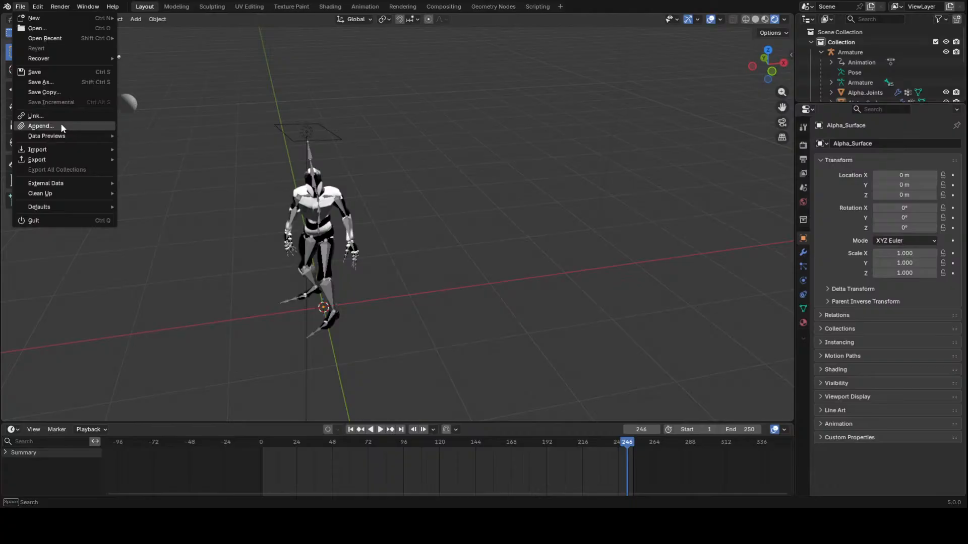
key(Escape)
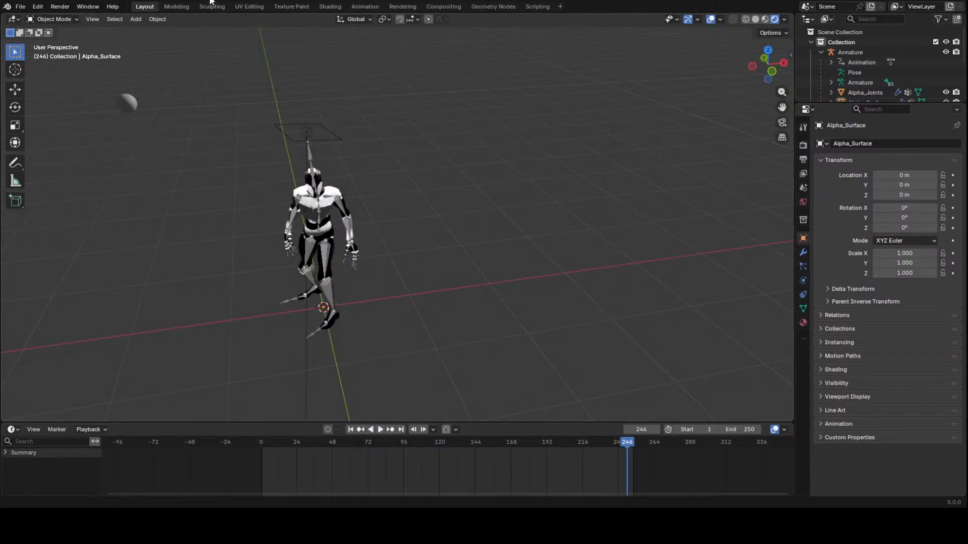
Import another robot character with its armature into the scene and activate the Move tool
click(20, 7)
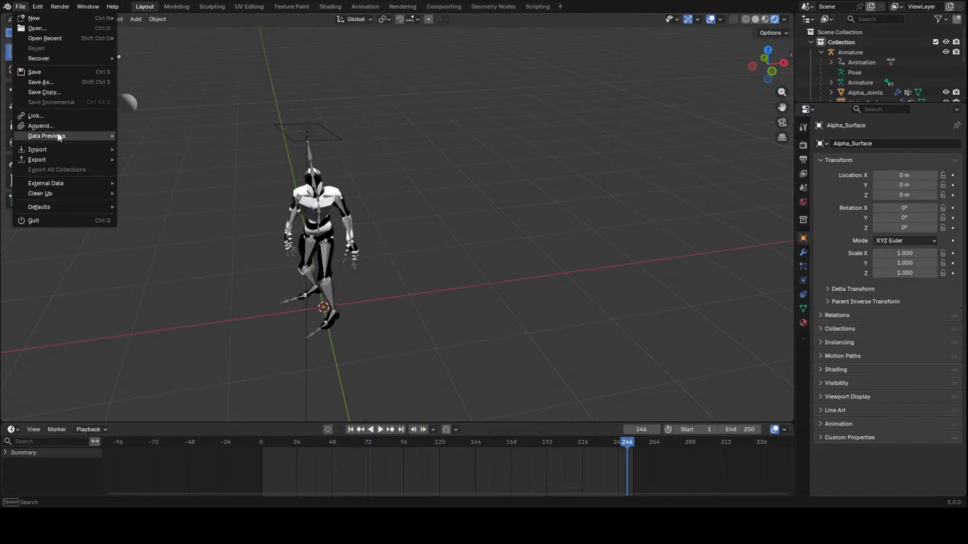
mouse_move(63, 149)
click(174, 209)
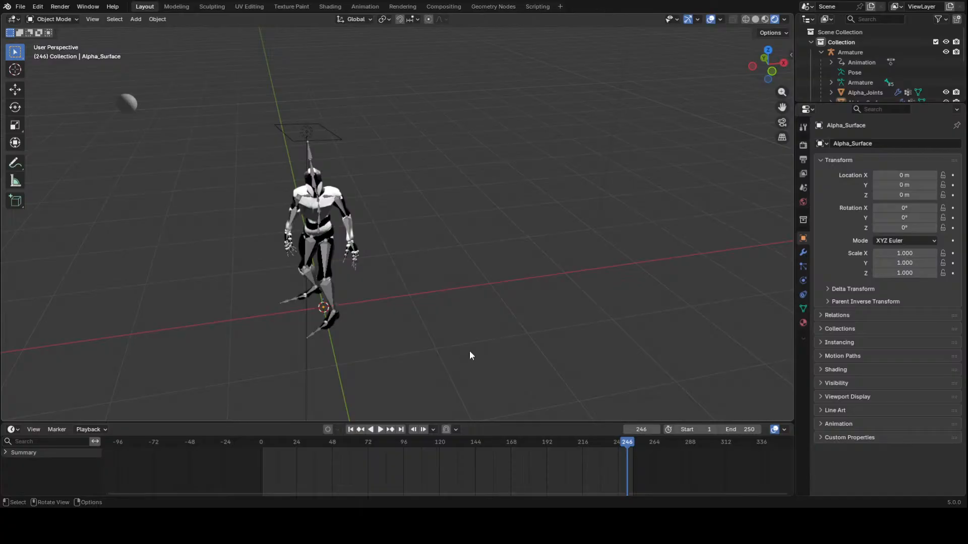
click(15, 89)
scroll(344, 296, up, 1)
middle_drag(349, 288, 383, 271)
scroll(383, 271, up, 4)
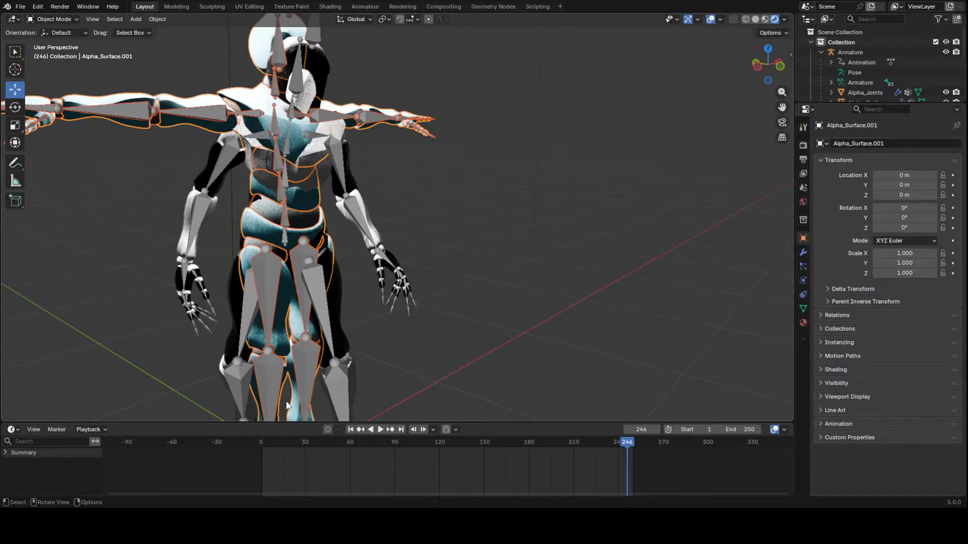
Switch the timeline area to the Dope Sheet editor in Action Editor mode
click(19, 430)
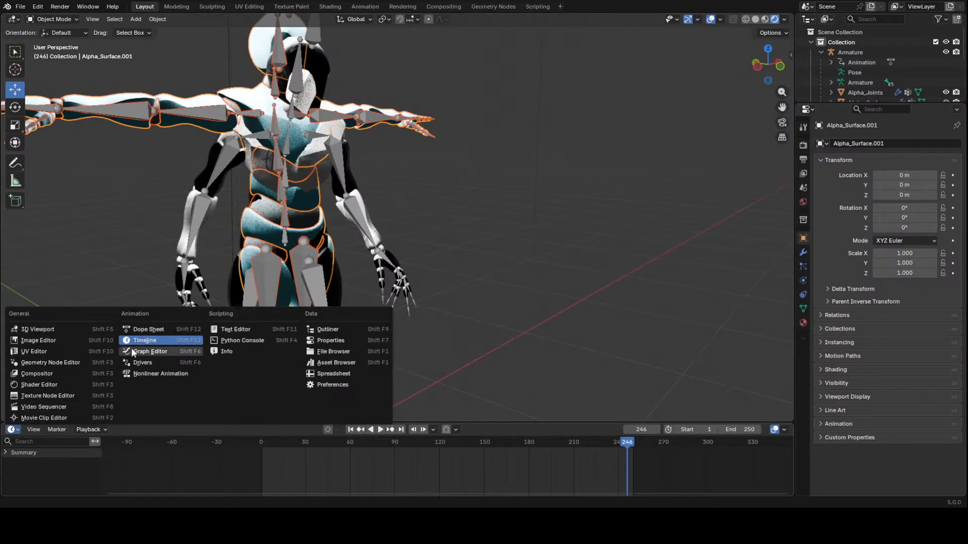
click(144, 330)
click(74, 430)
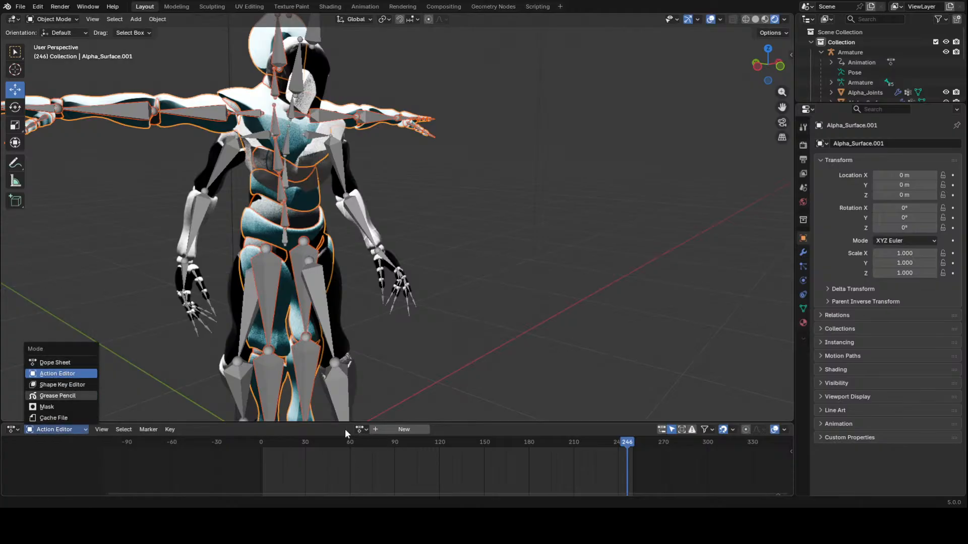
click(79, 429)
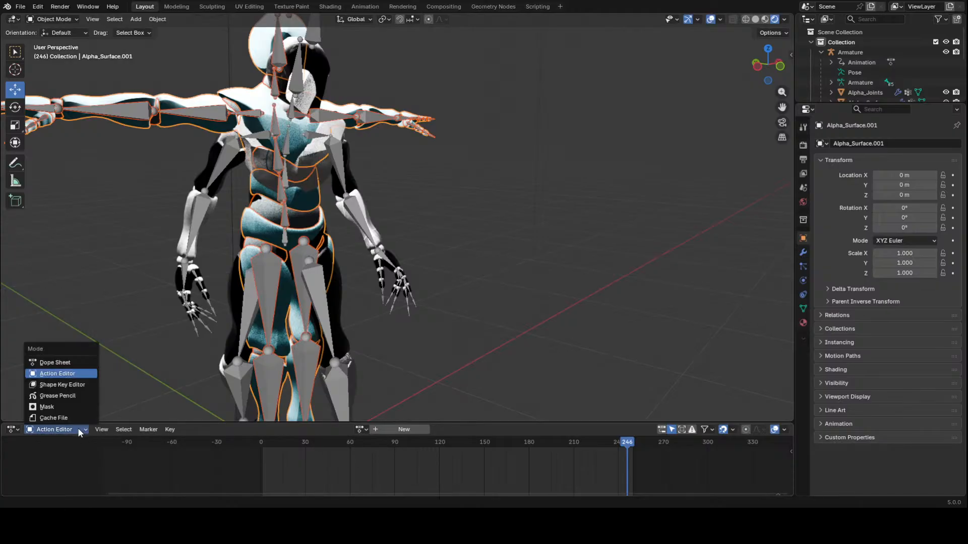
click(58, 363)
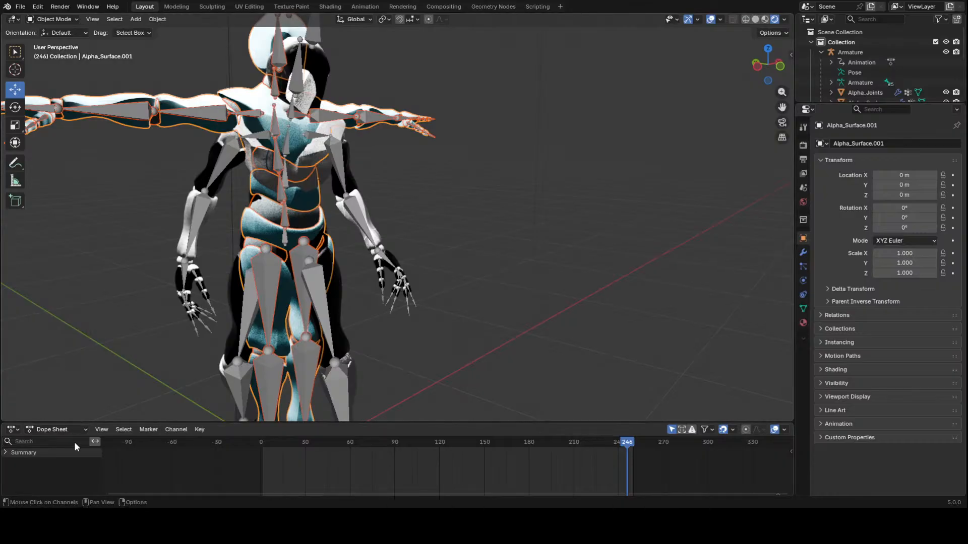
click(64, 430)
click(68, 372)
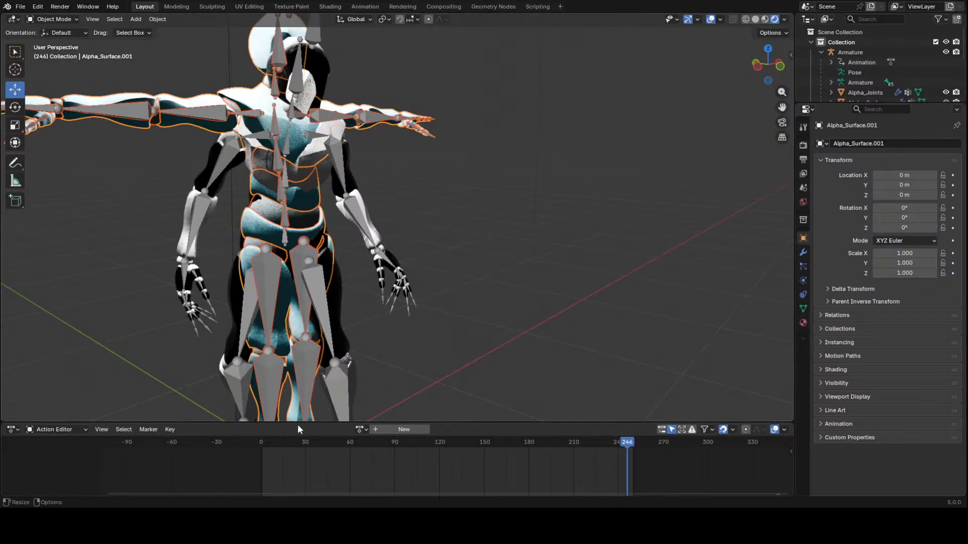
Create a new action on the imported Alpha_Surface.001 mesh and try mixamo.com.002, mixamo.com.001 and mixamo.com with the Armature slot instead
click(380, 430)
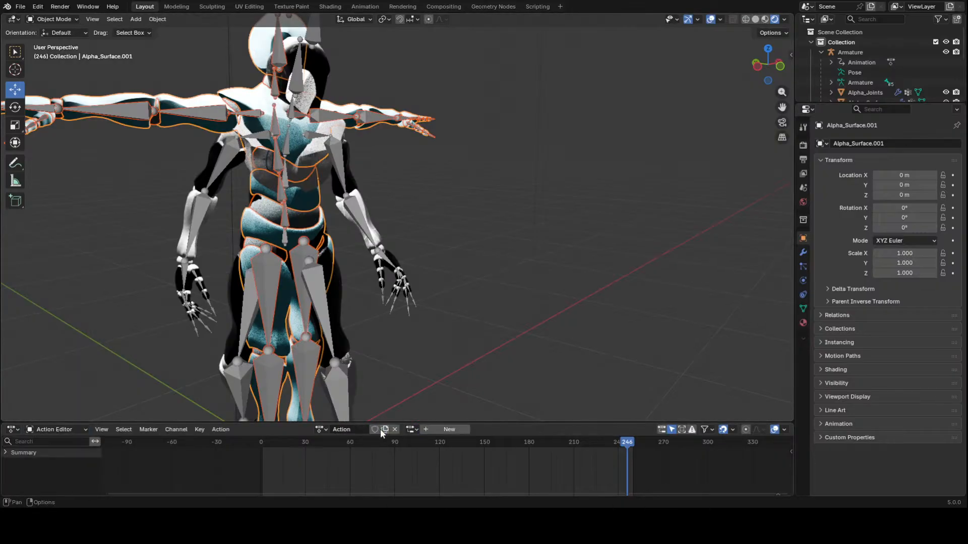
click(319, 429)
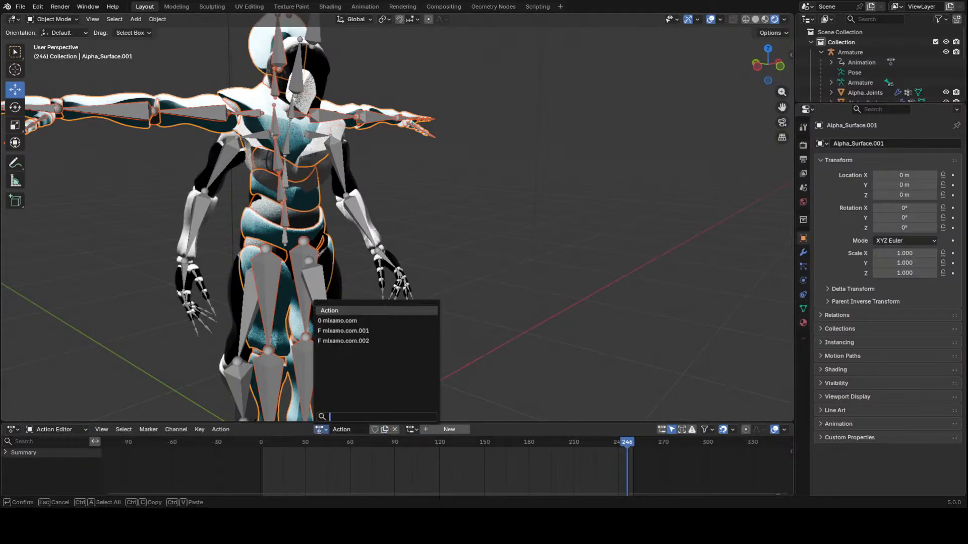
click(337, 341)
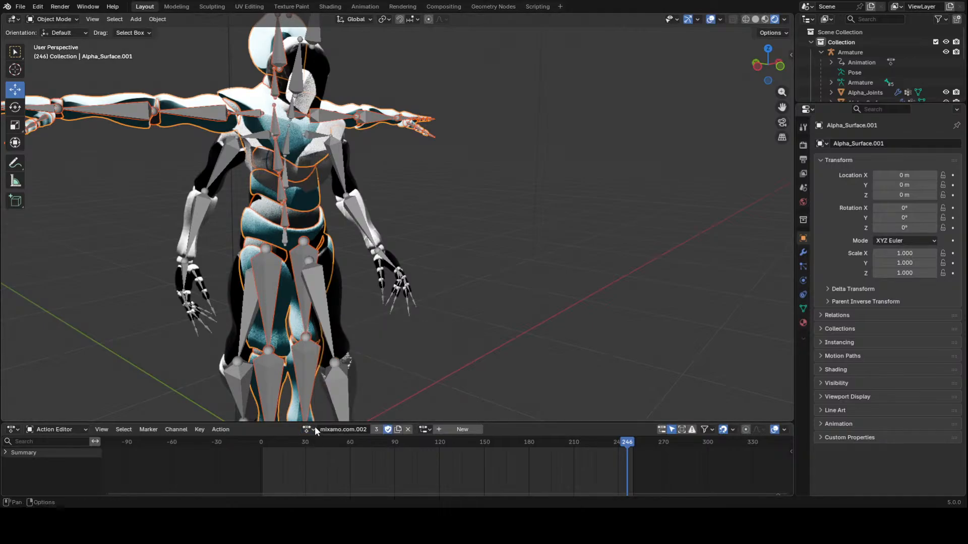
click(312, 428)
click(323, 331)
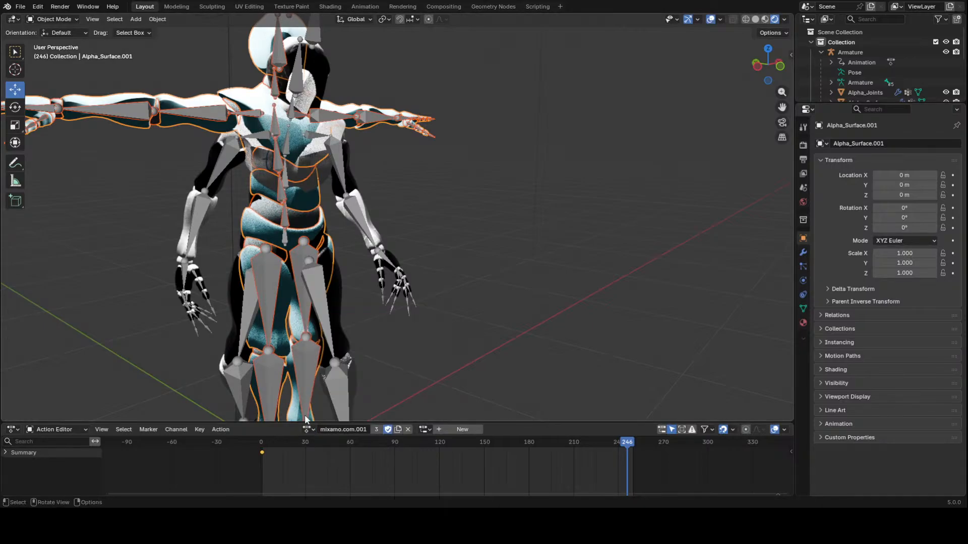
click(312, 429)
click(322, 321)
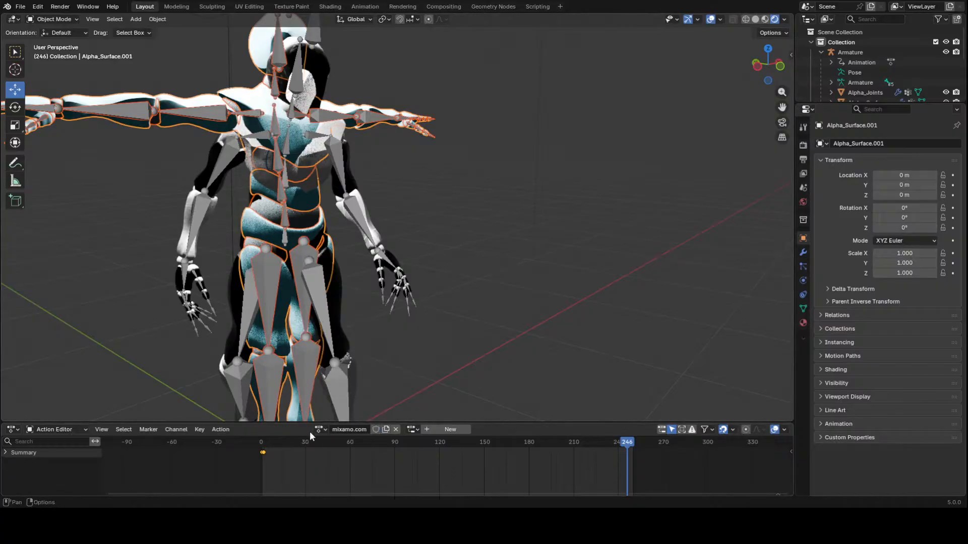
click(413, 430)
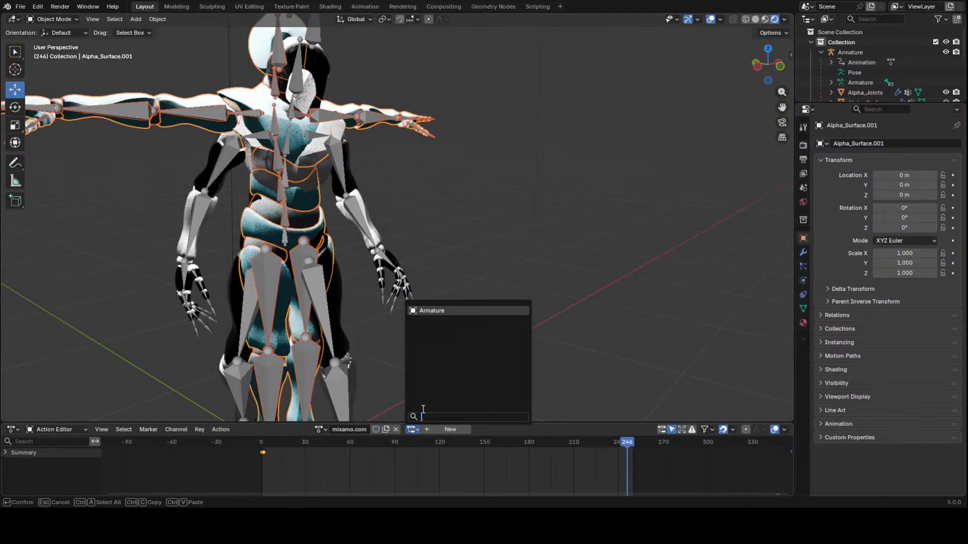
click(442, 311)
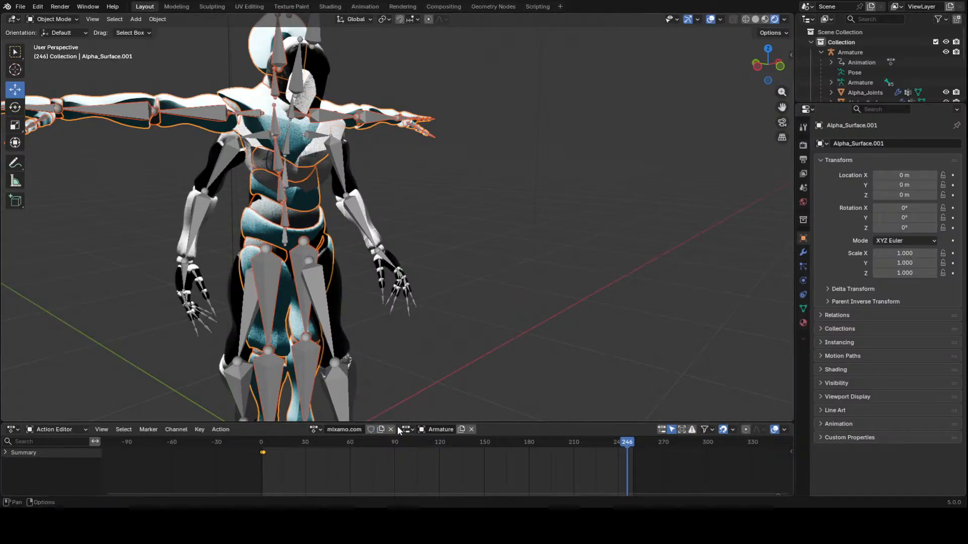
Try the mixamo.com.001 action on the Alpha_Surface.001 mesh, ending with mixamo.com.002 assigned
click(314, 429)
click(341, 332)
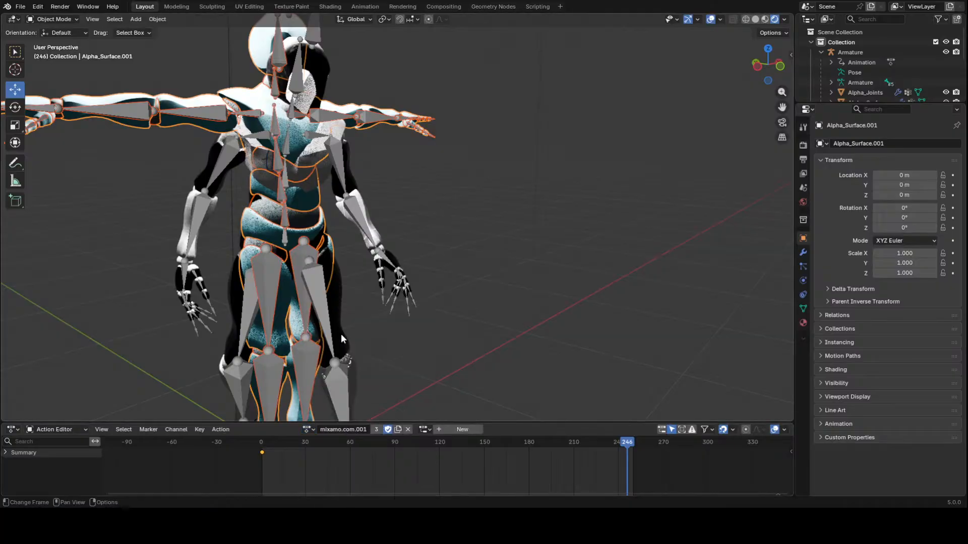
click(306, 431)
click(341, 342)
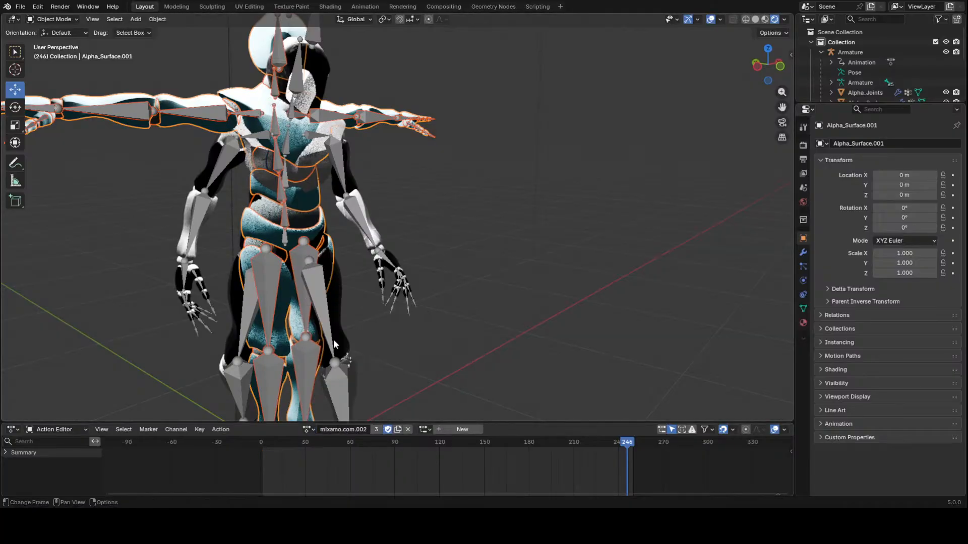
Try the mixamo.com.001 and mixamo.com actions on the imported character's armature, Armature.002
click(283, 233)
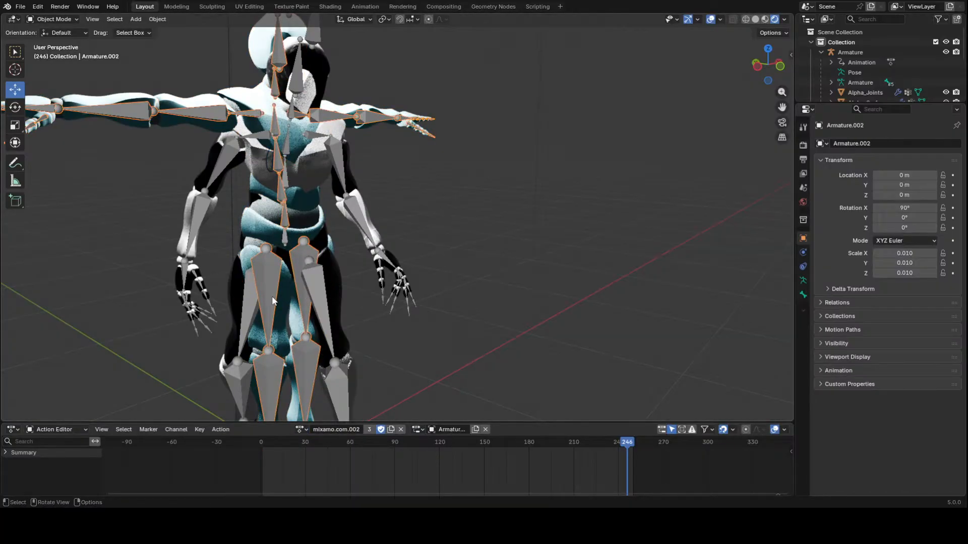
click(298, 430)
click(323, 332)
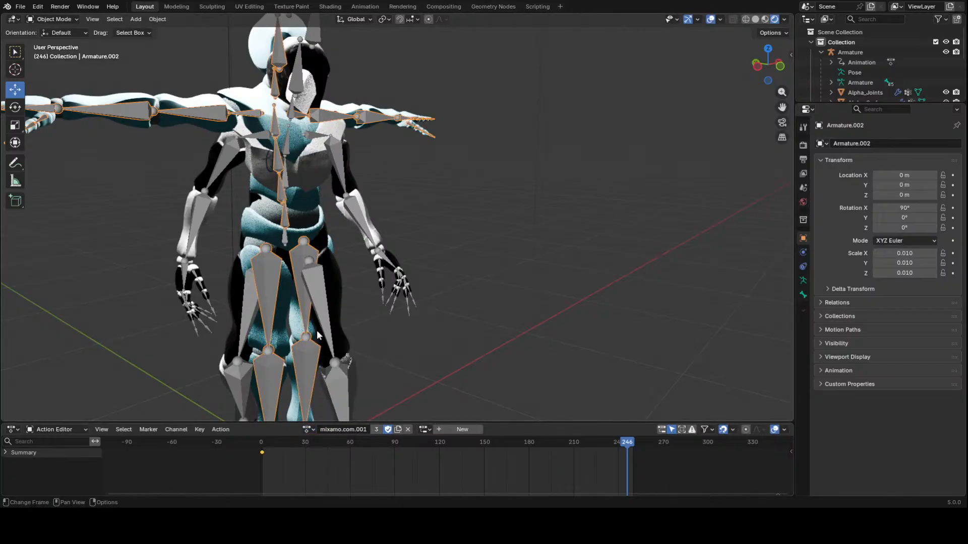
click(306, 429)
click(322, 320)
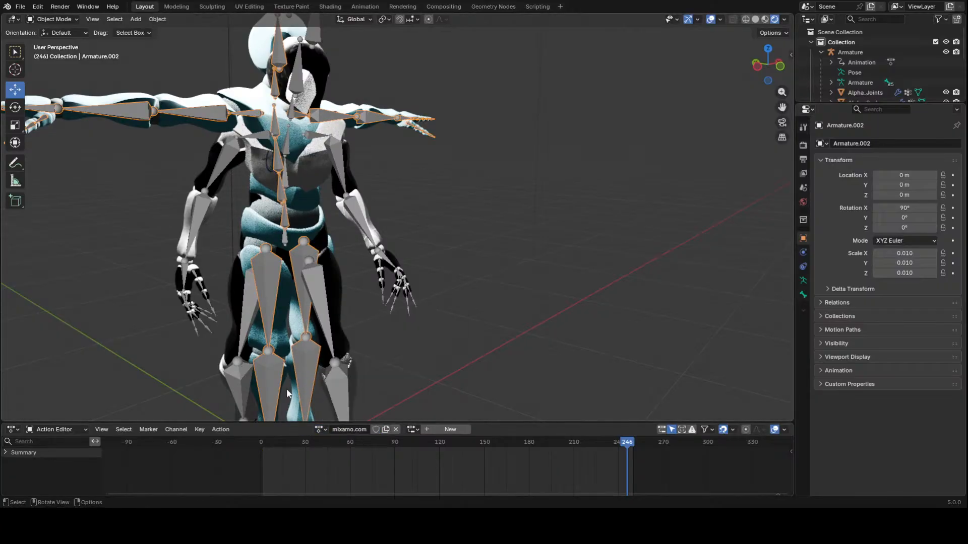
Assign the mixamo.com.001 action to Armature.002 and choose its armature slot
click(313, 430)
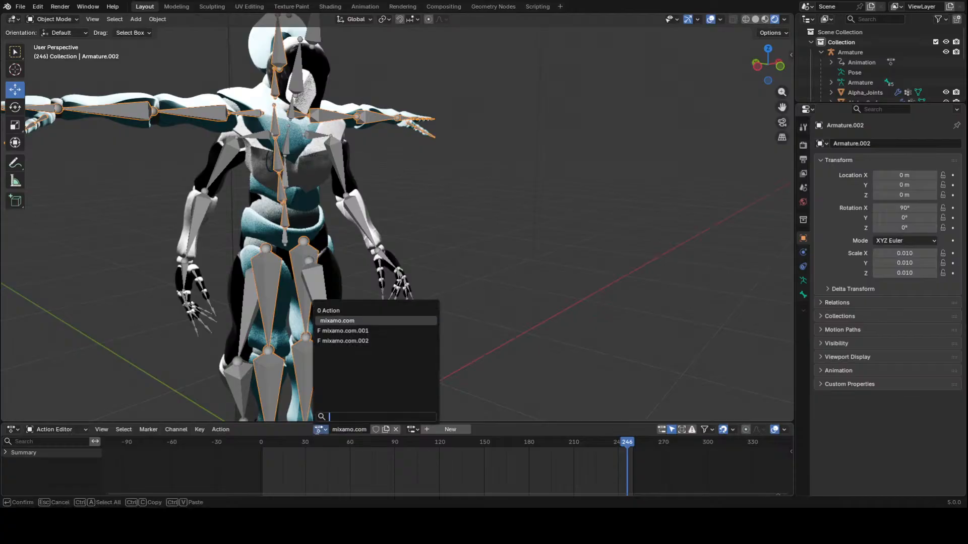
click(330, 331)
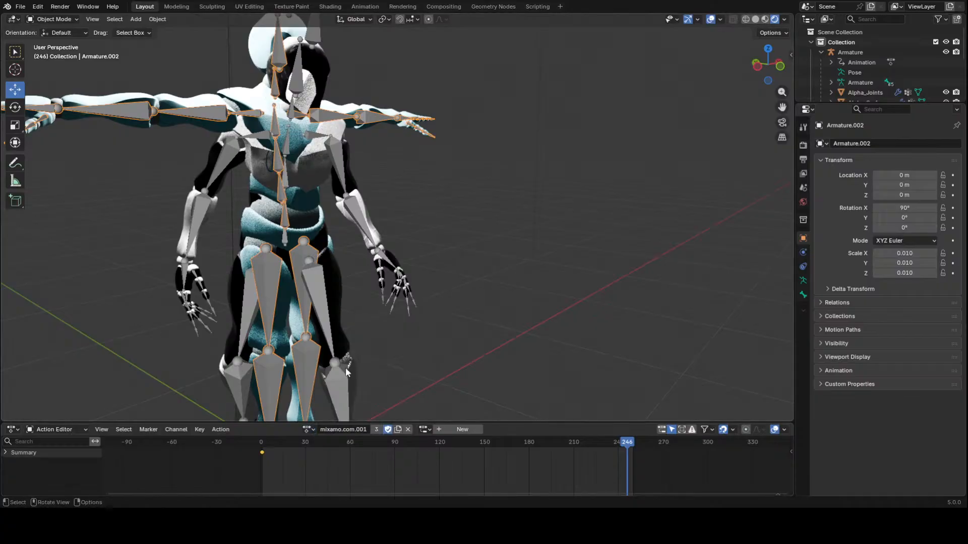
click(426, 429)
click(478, 311)
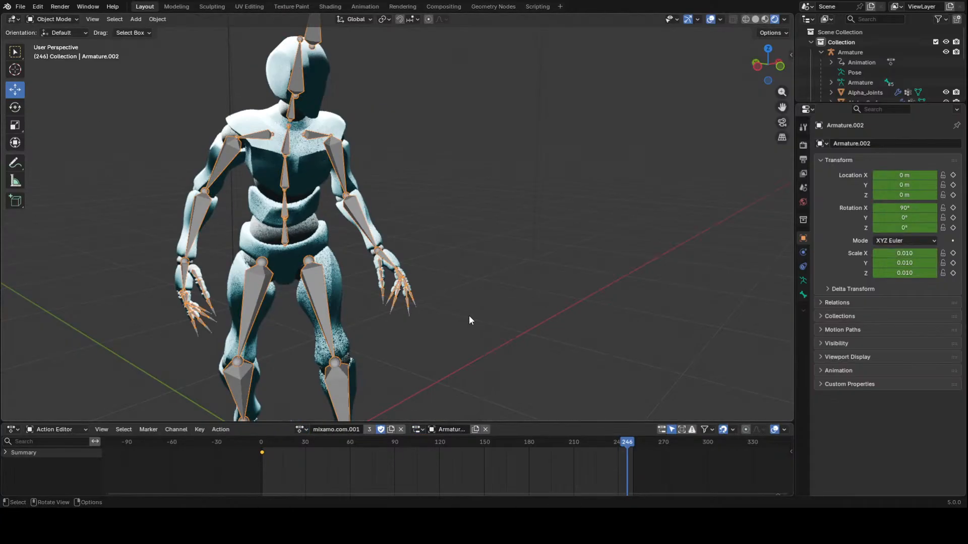
Move the playhead to frame 1 and inspect the imported character's pose from several sides
middle_drag(373, 350, 361, 390)
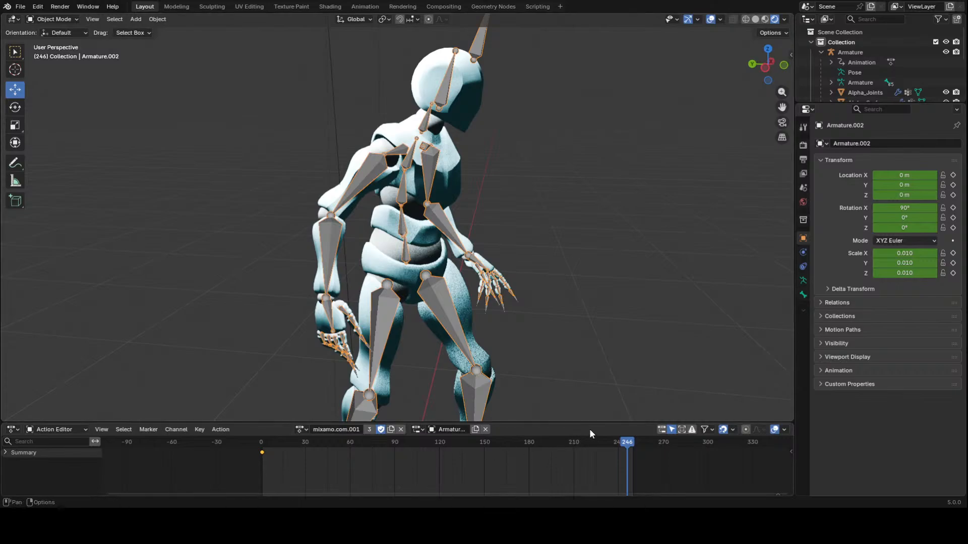
drag(618, 442, 262, 453)
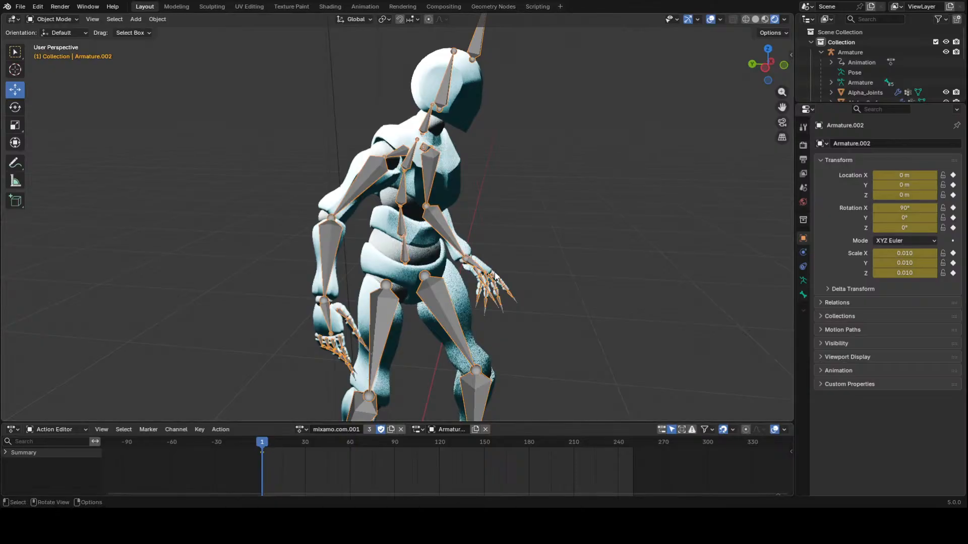
middle_drag(496, 275, 451, 273)
scroll(874, 80, down, 5)
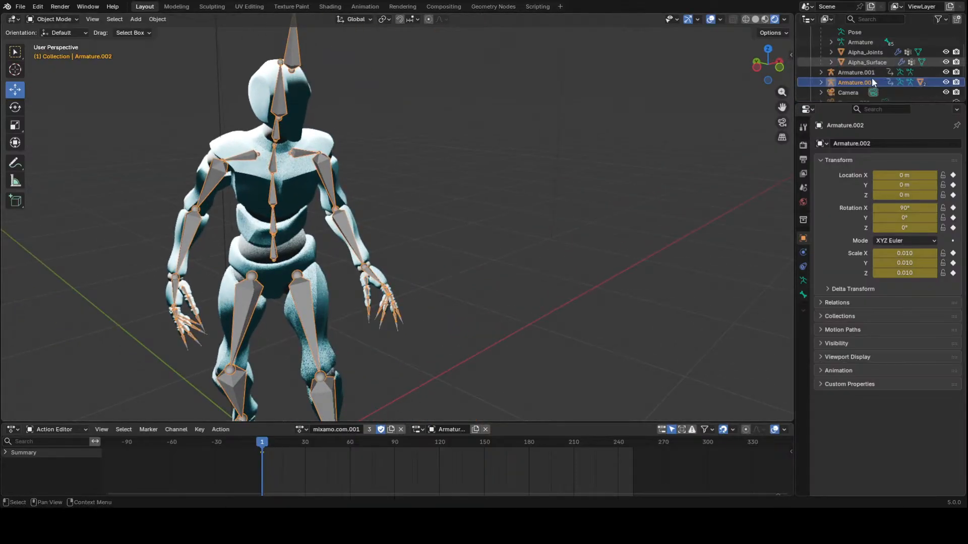
scroll(875, 81, up, 4)
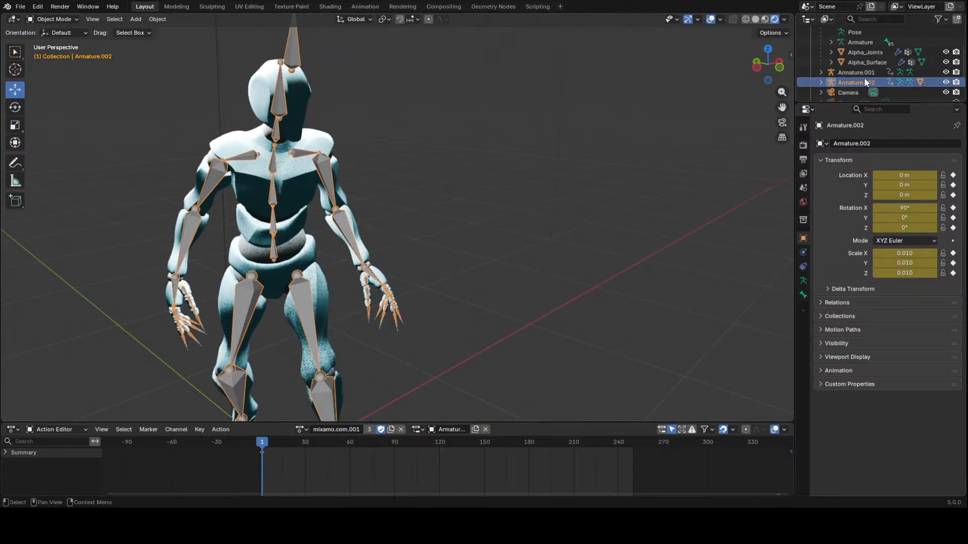
middle_drag(406, 273, 347, 365)
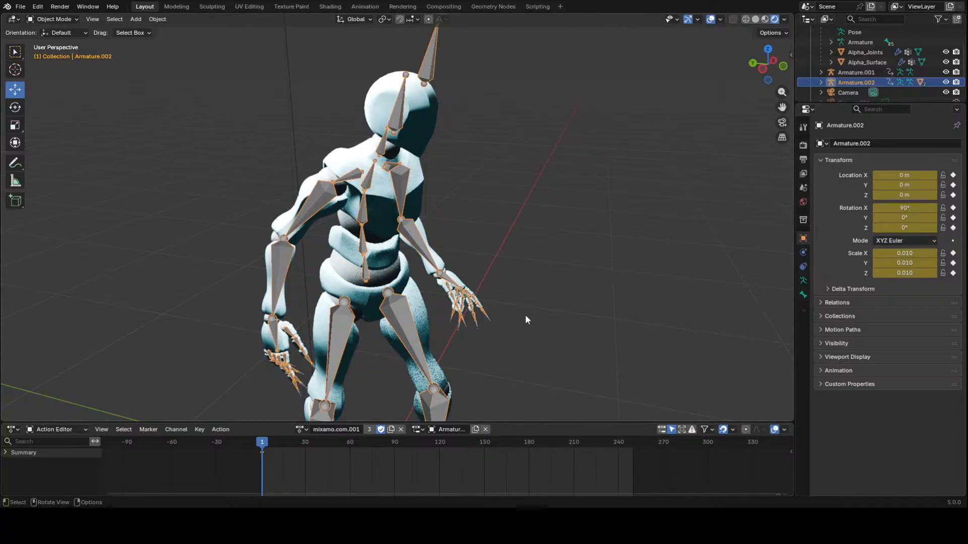
Undo the playhead move and the action slot assignment on Armature.002
key(ctrl+z)
key(ctrl+z)
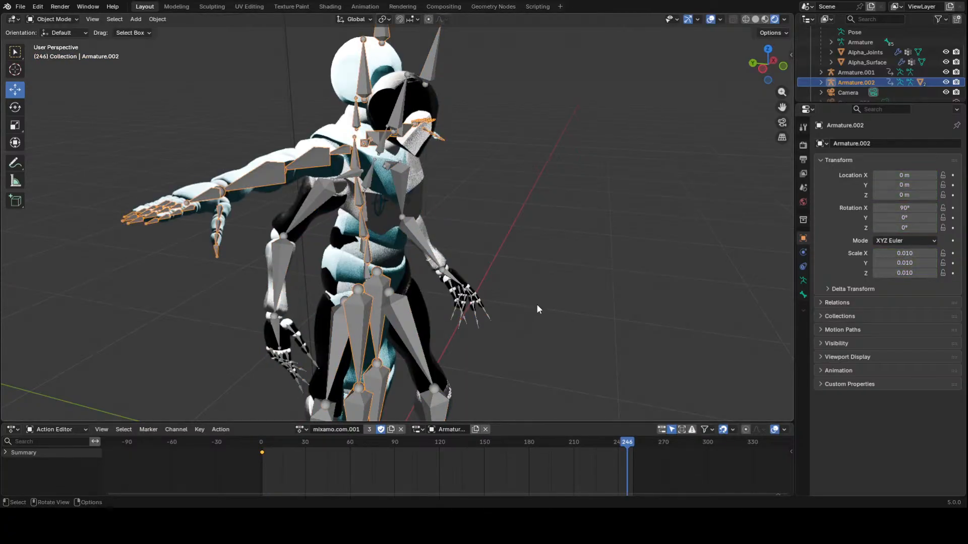
middle_drag(536, 304, 480, 304)
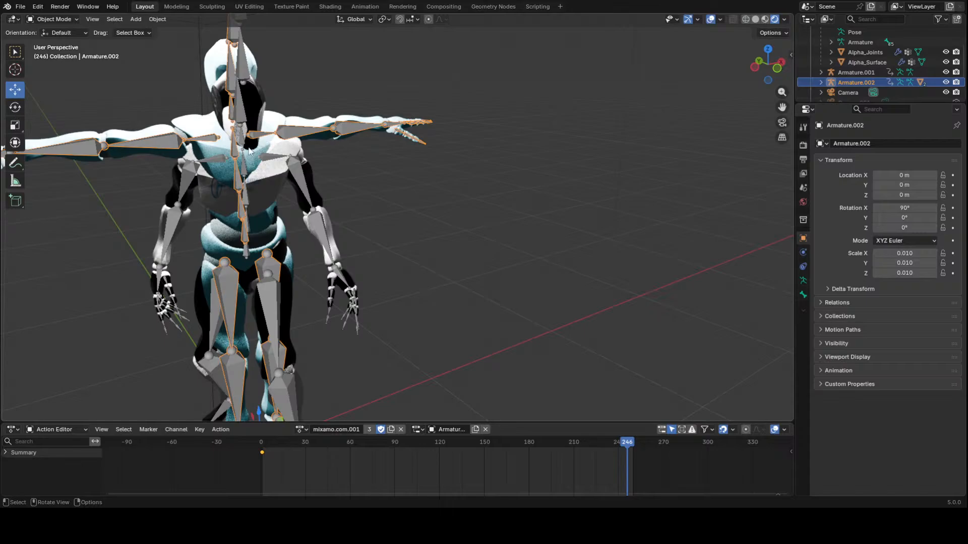
Move Armature.002 beside the original robot, to about X 1.53 m, Y -0.14 m, Z 0.02 m, and select its Alpha_Surface.001 mesh
key(g)
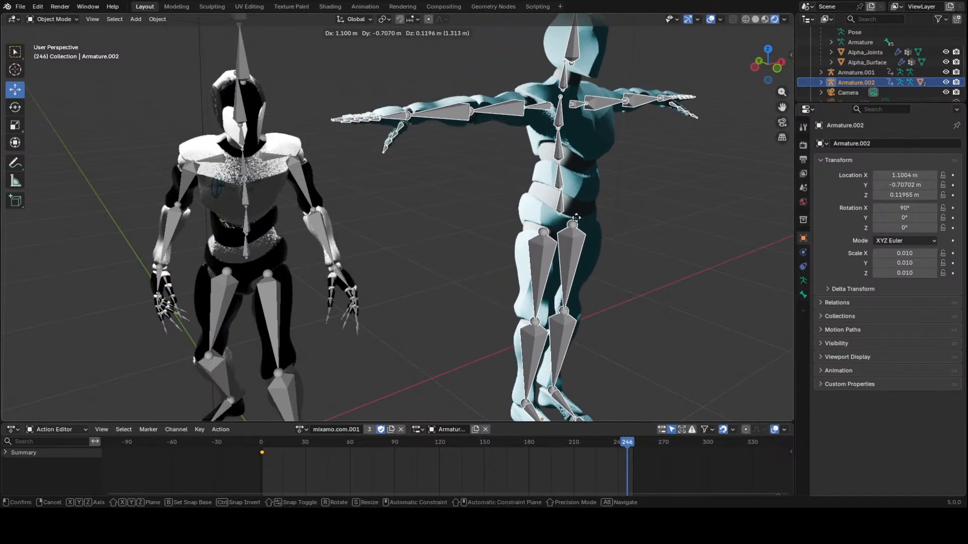
click(570, 218)
middle_drag(568, 222, 452, 228)
key(g)
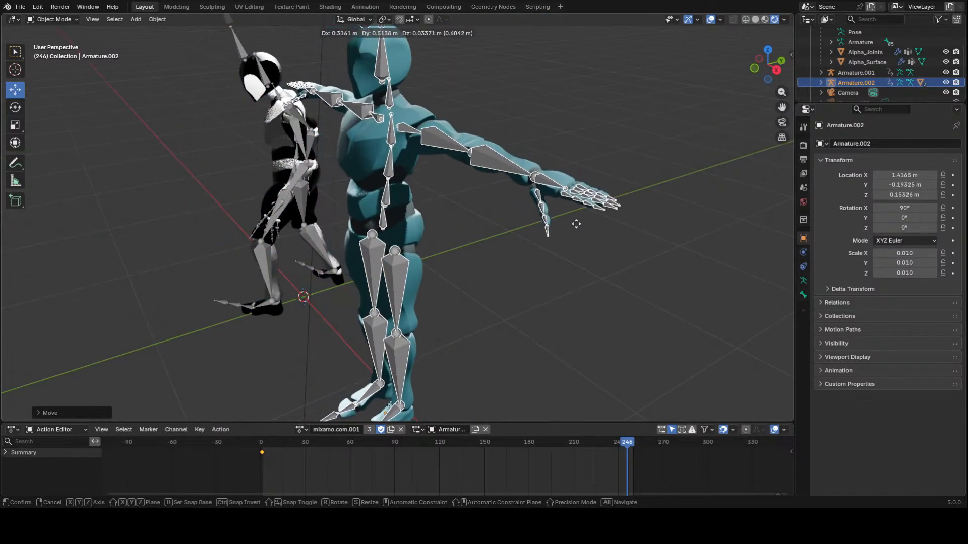
click(580, 226)
middle_drag(554, 240, 601, 196)
key(g)
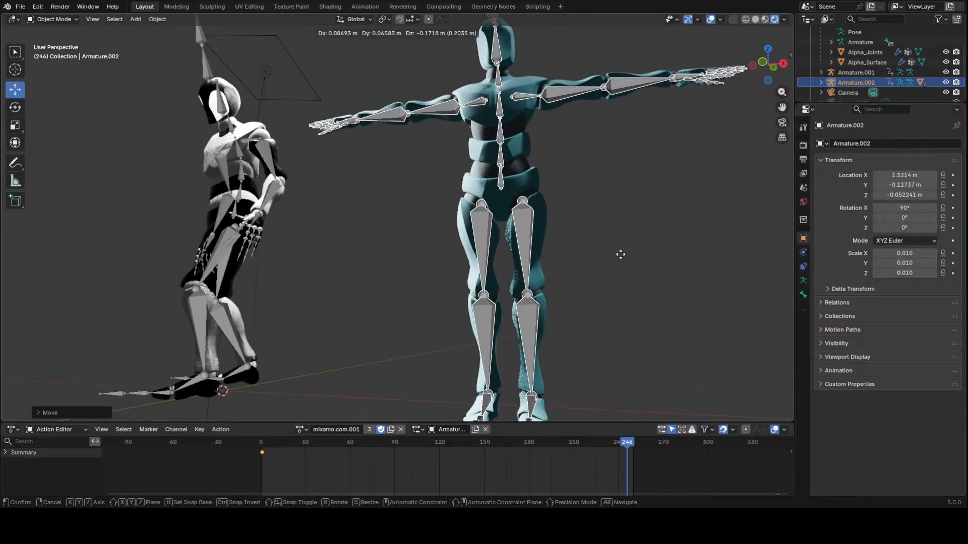
click(615, 237)
middle_drag(614, 238, 564, 256)
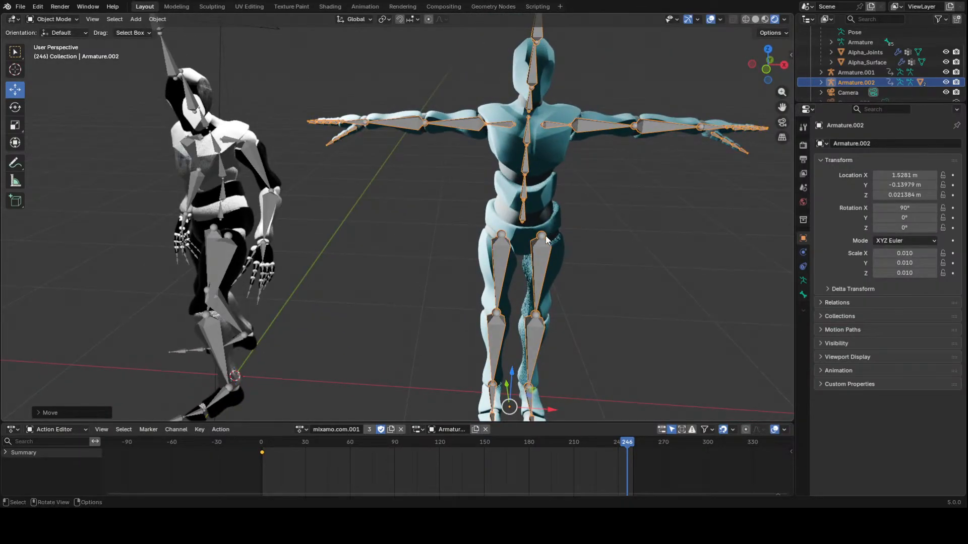
click(550, 187)
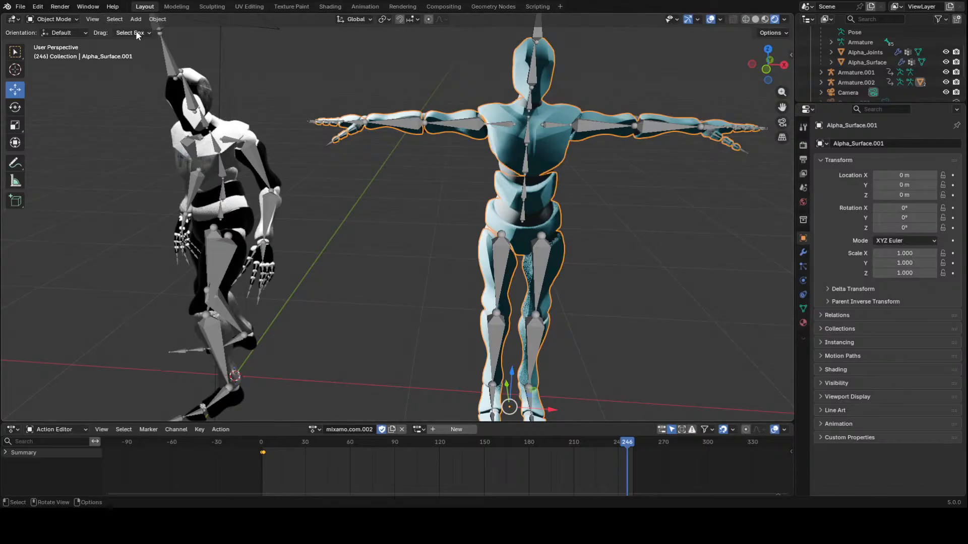
Open the Geometry Nodes workspace and try to assign the existing Geometry Nodes.001 and Geometry Nodes trees to Alpha_Surface.001
click(504, 8)
click(355, 243)
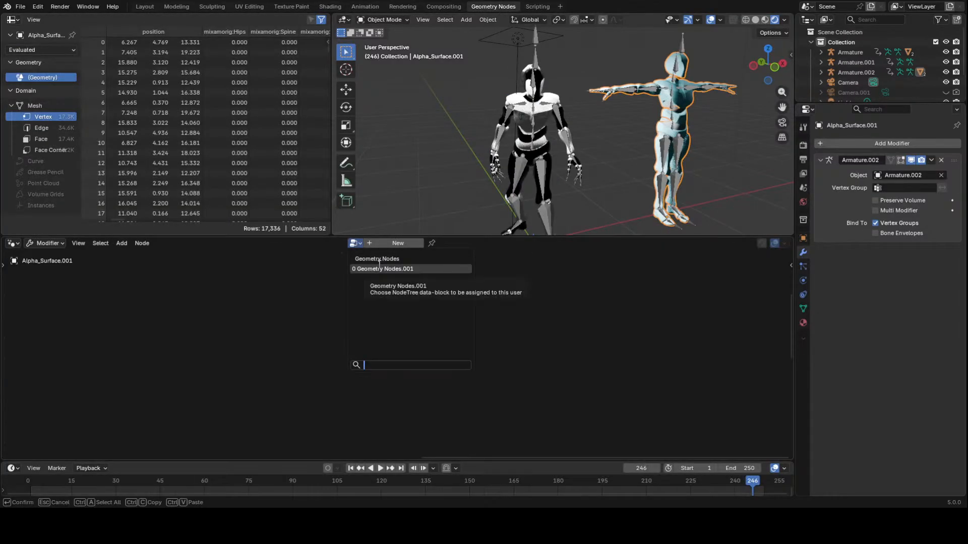
click(379, 266)
click(356, 244)
click(372, 260)
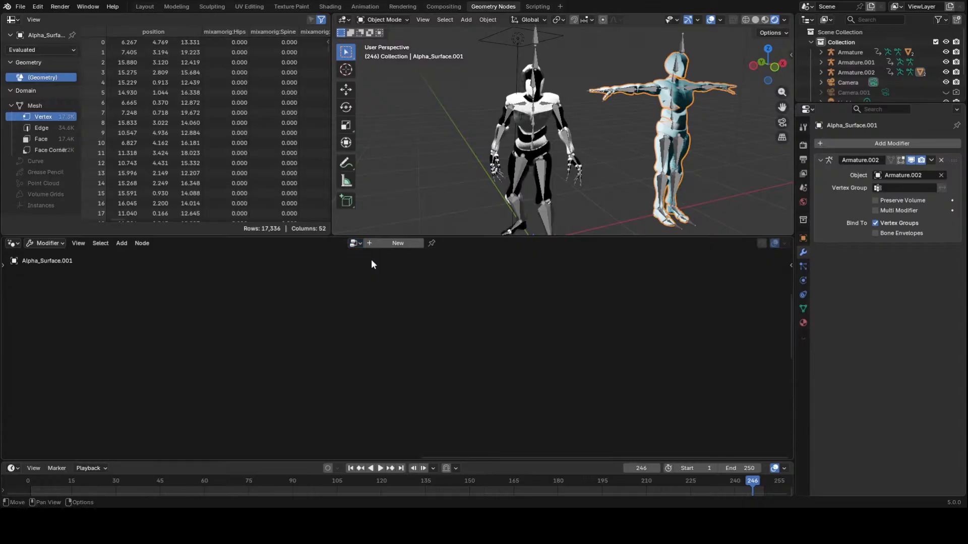
scroll(602, 224, down, 5)
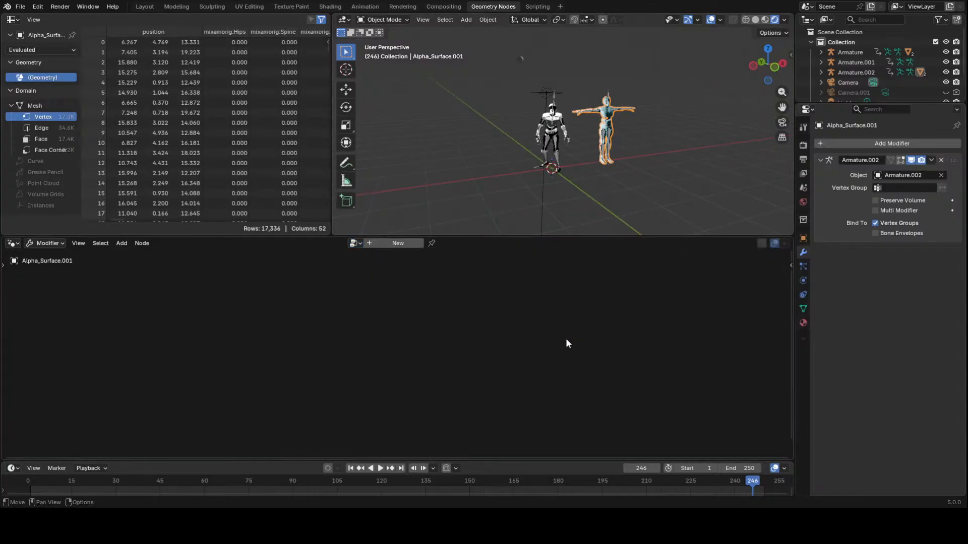
scroll(369, 221, up, 5)
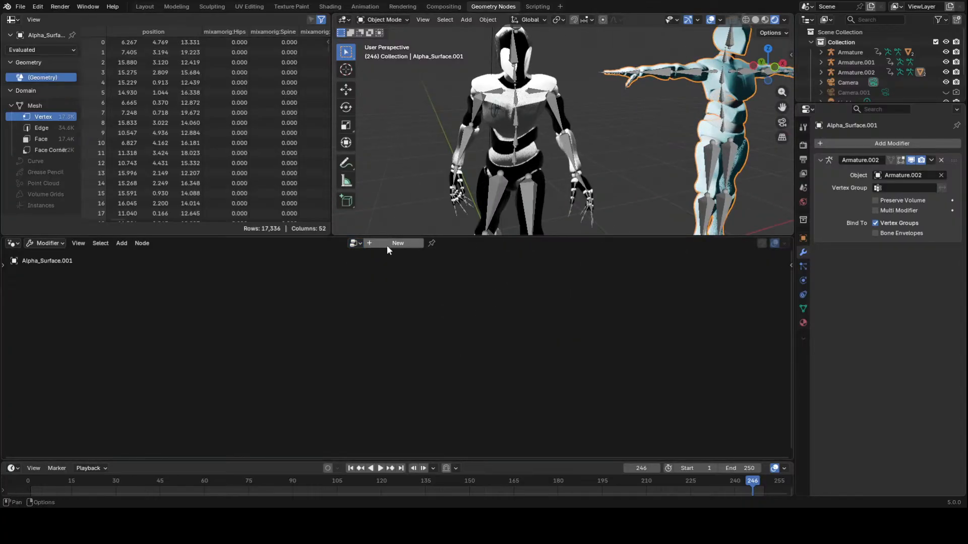
Give Alpha_Surface.001 a geometry nodes modifier using the existing Geometry Nodes tree, and move the lower chain's end node clear of the upper chain
click(388, 246)
click(337, 243)
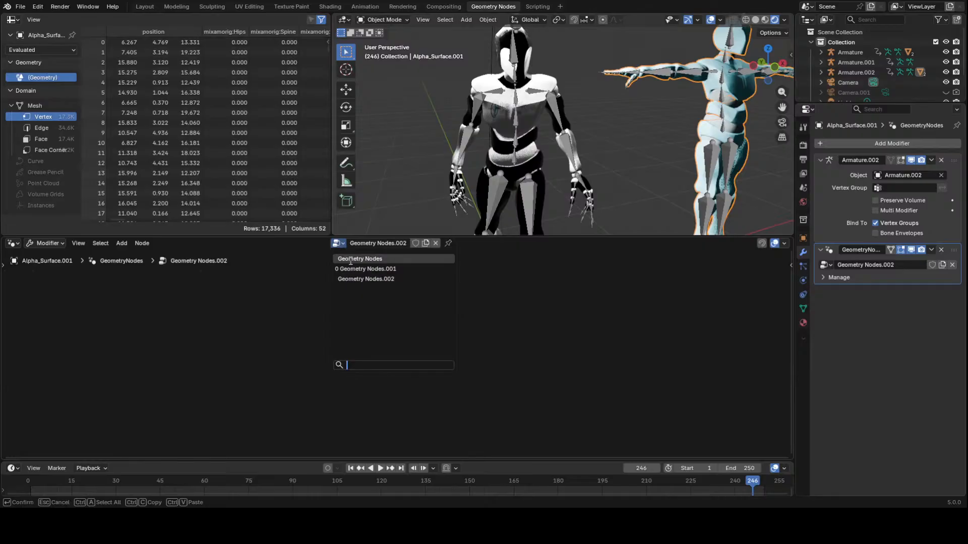
click(350, 259)
scroll(489, 358, up, 4)
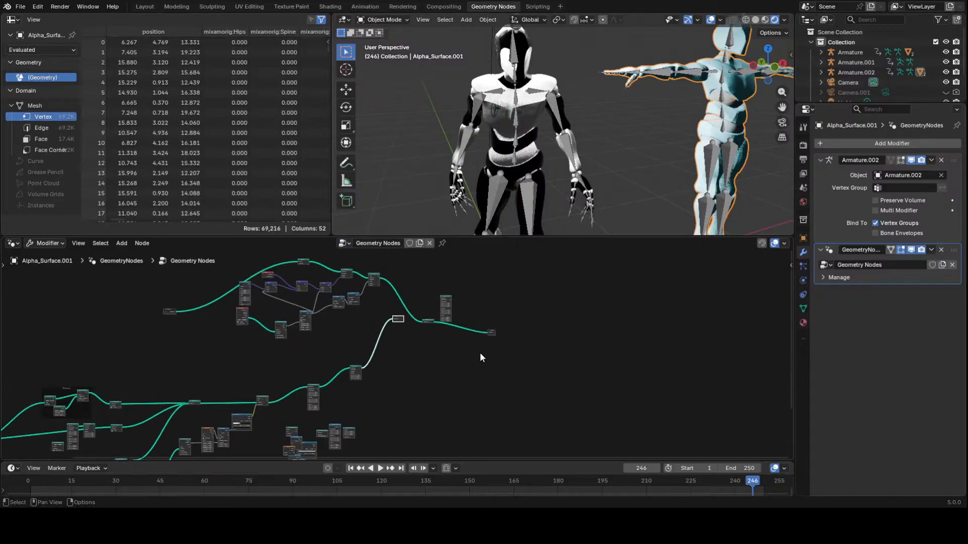
drag(395, 303, 469, 361)
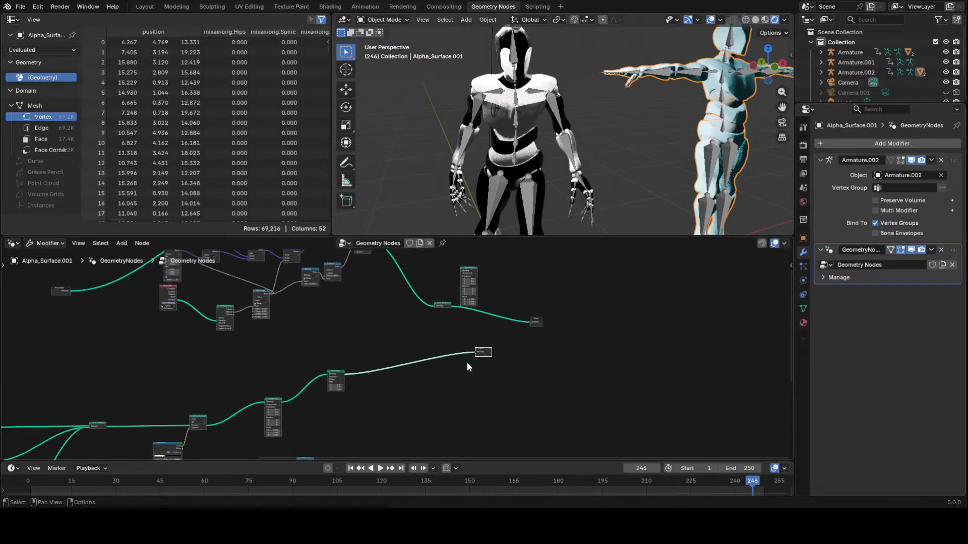
Examine the node tree's wireframe and base branches with their Set Material nodes, and the material assigned to Alpha_Surface.001
middle_drag(470, 361, 652, 293)
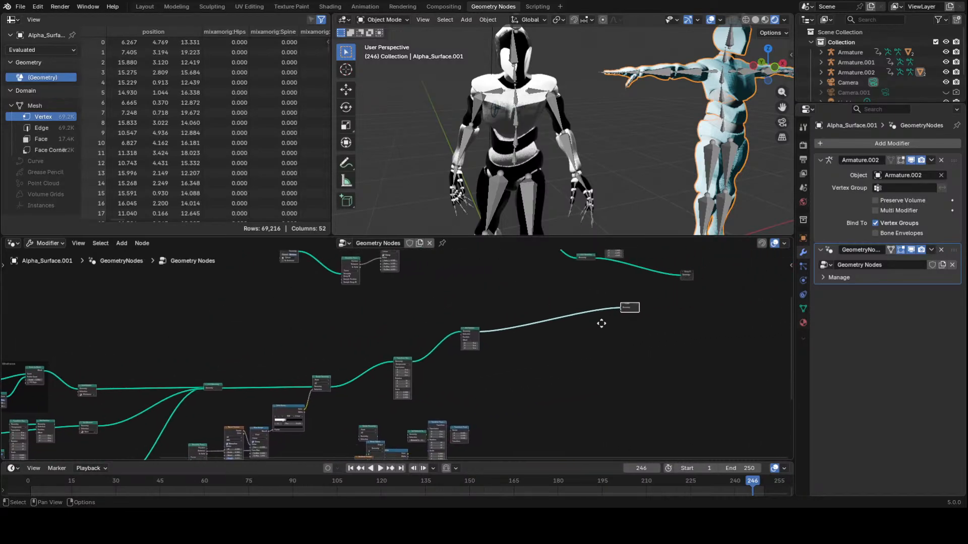
scroll(529, 370, up, 2)
scroll(529, 370, up, 4)
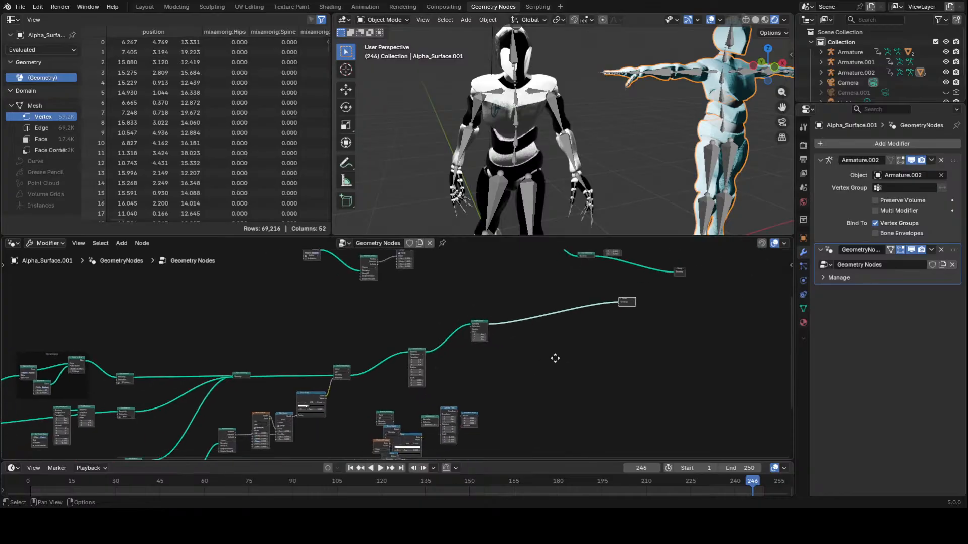
scroll(337, 341, up, 3)
scroll(336, 353, up, 1)
middle_drag(338, 367, 536, 429)
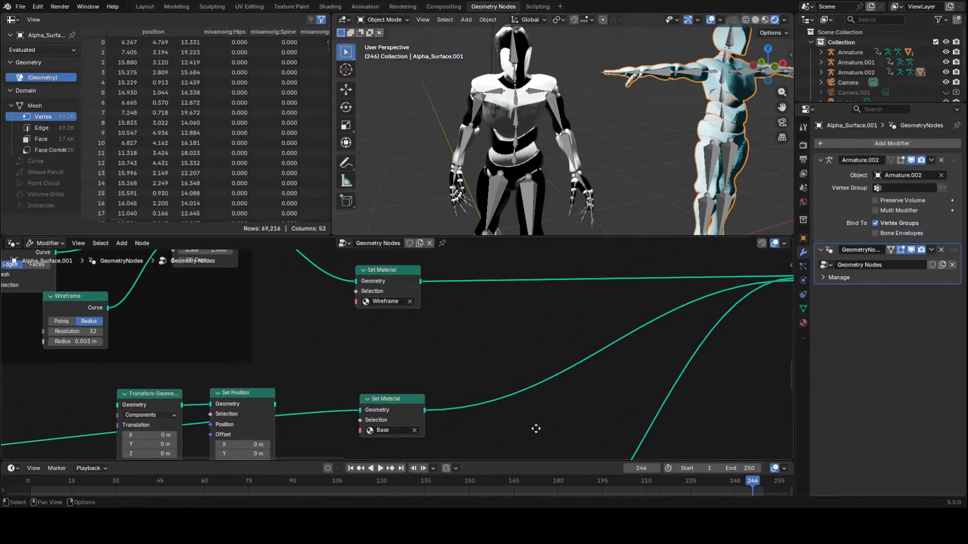
scroll(536, 429, down, 3)
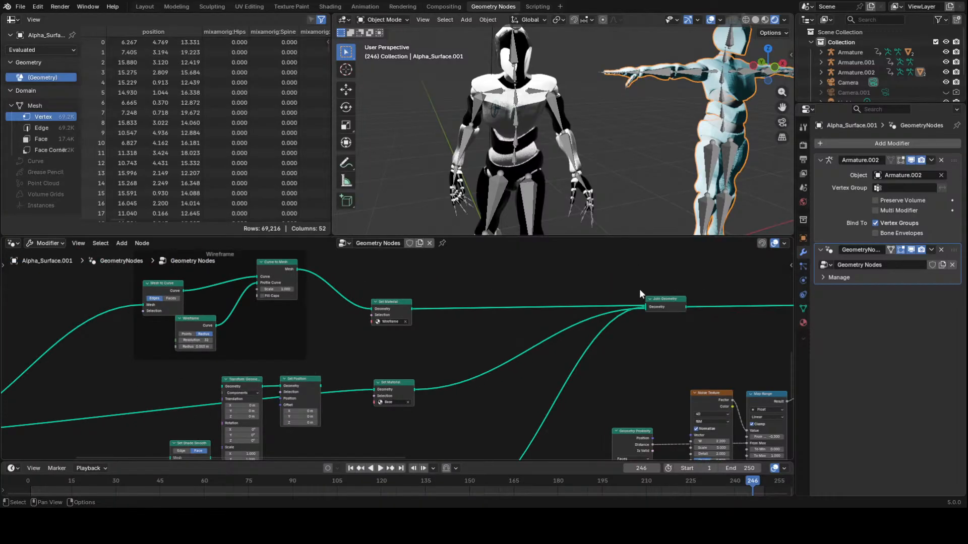
middle_drag(451, 425, 464, 385)
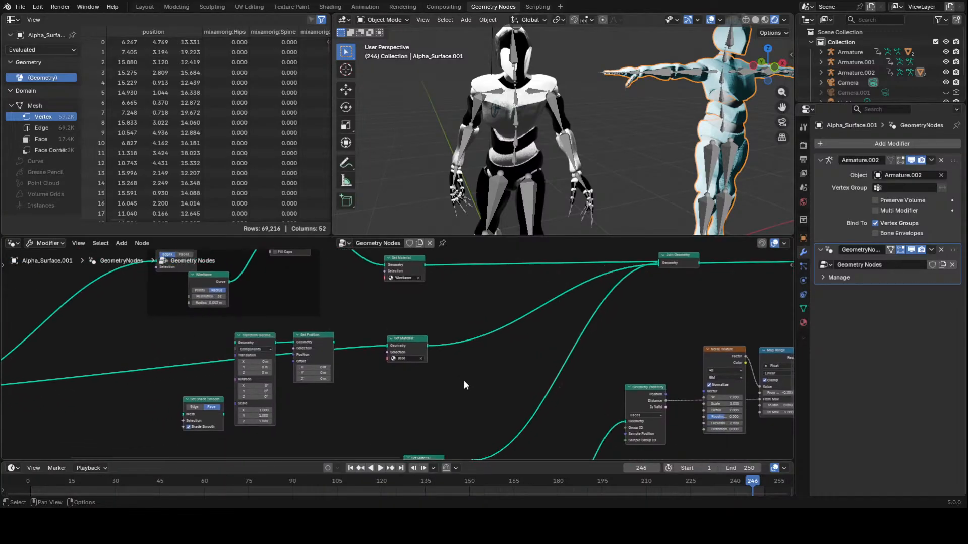
scroll(400, 354, up, 3)
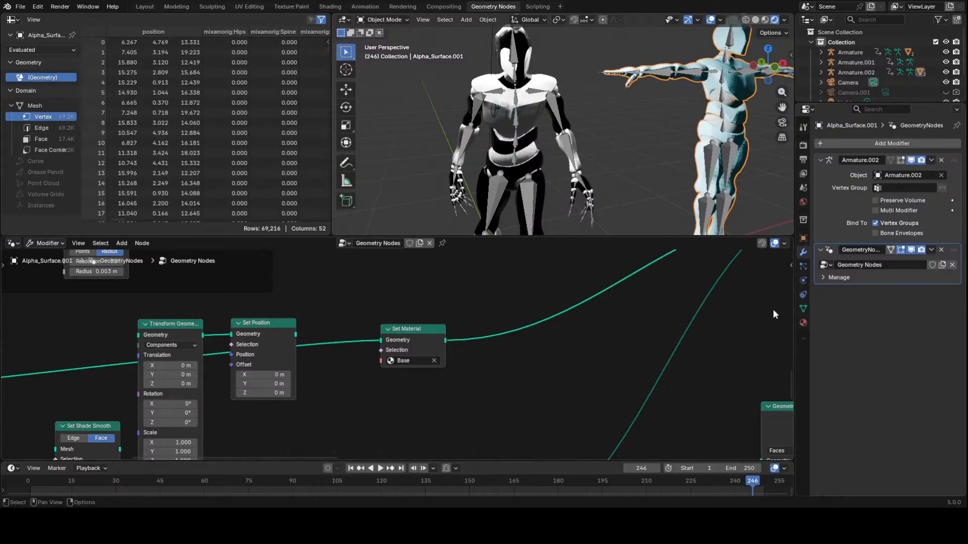
click(803, 323)
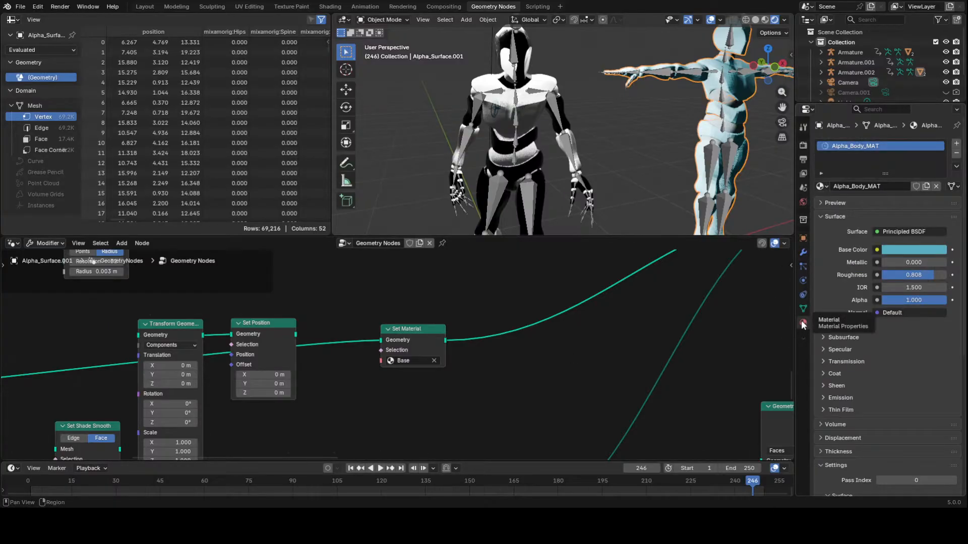
Add a Decimate modifier to Alpha_Surface.001 with a collapse ratio of 0.72 and inspect the torso up close
click(803, 252)
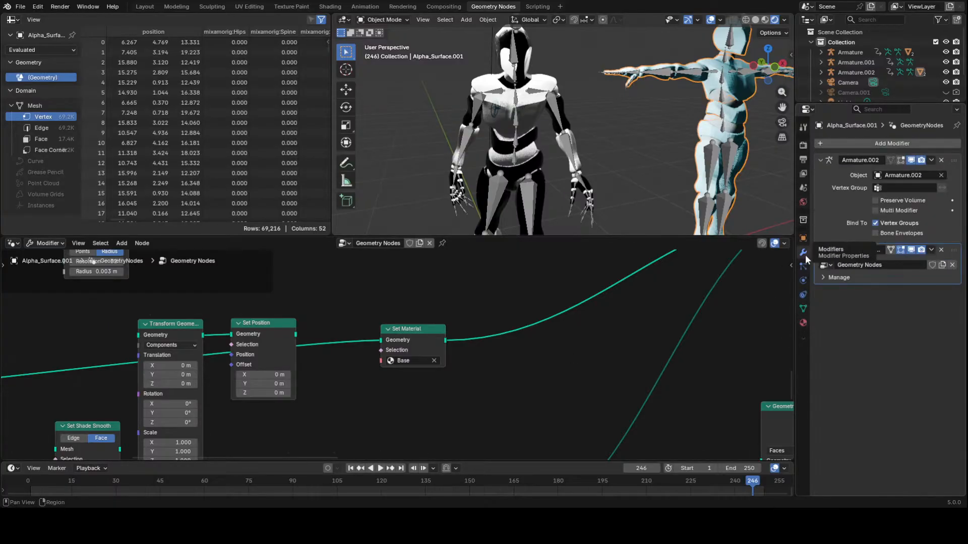
click(876, 144)
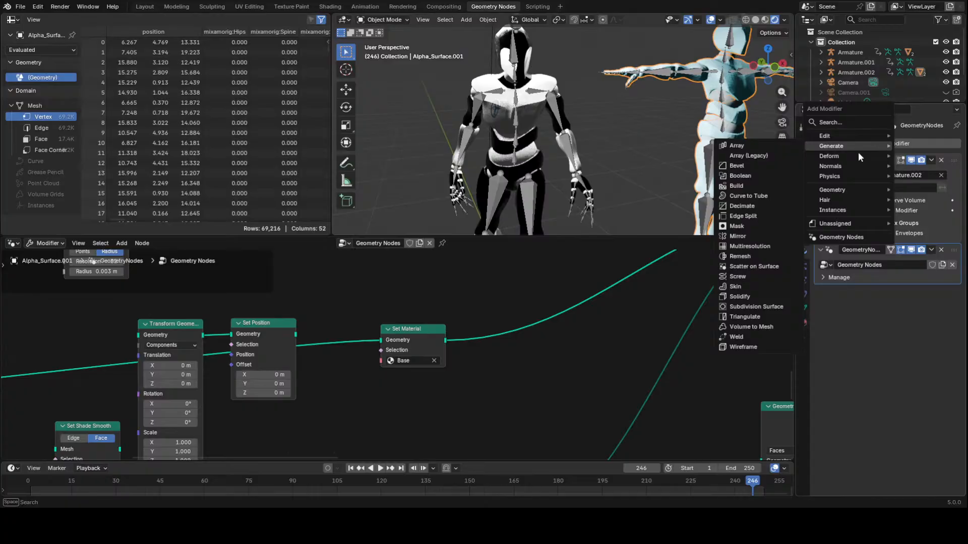
mouse_move(836, 161)
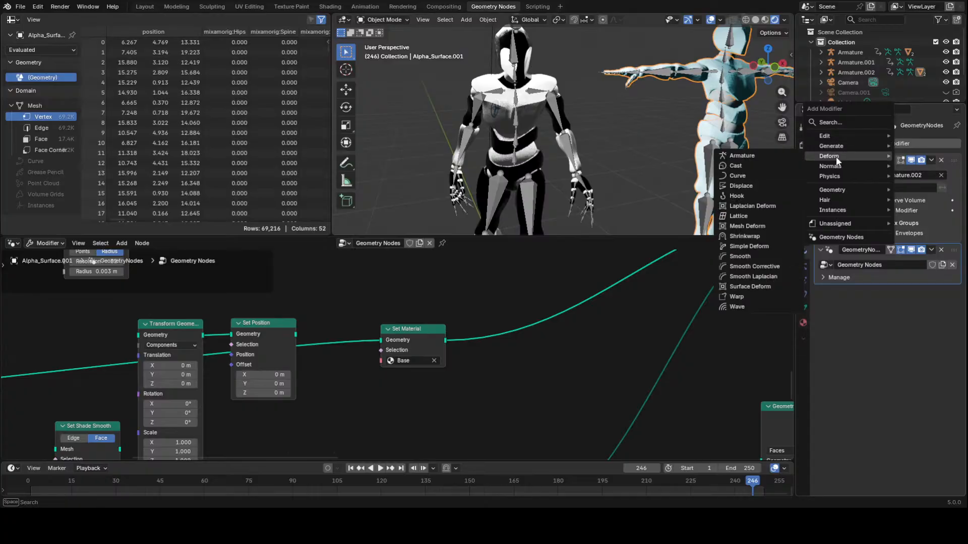
mouse_move(829, 144)
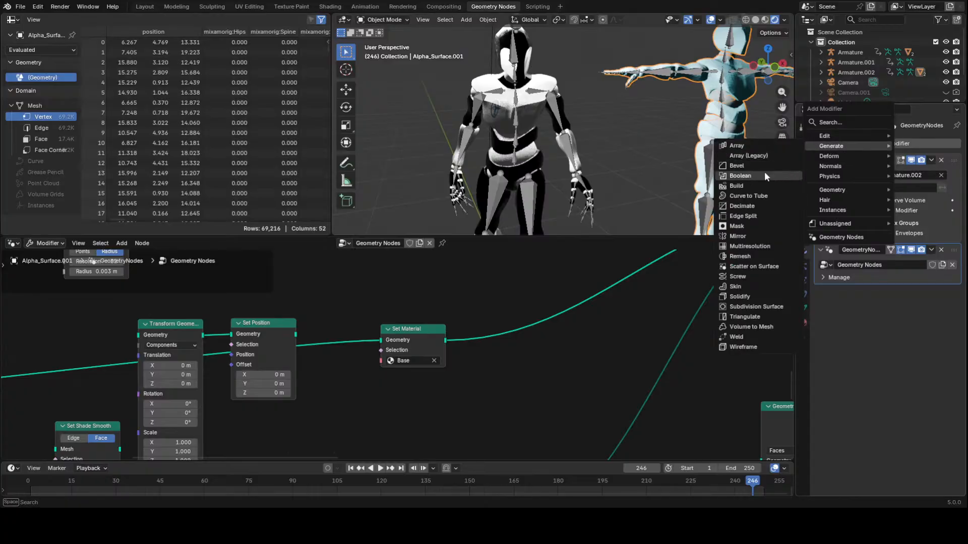
click(741, 206)
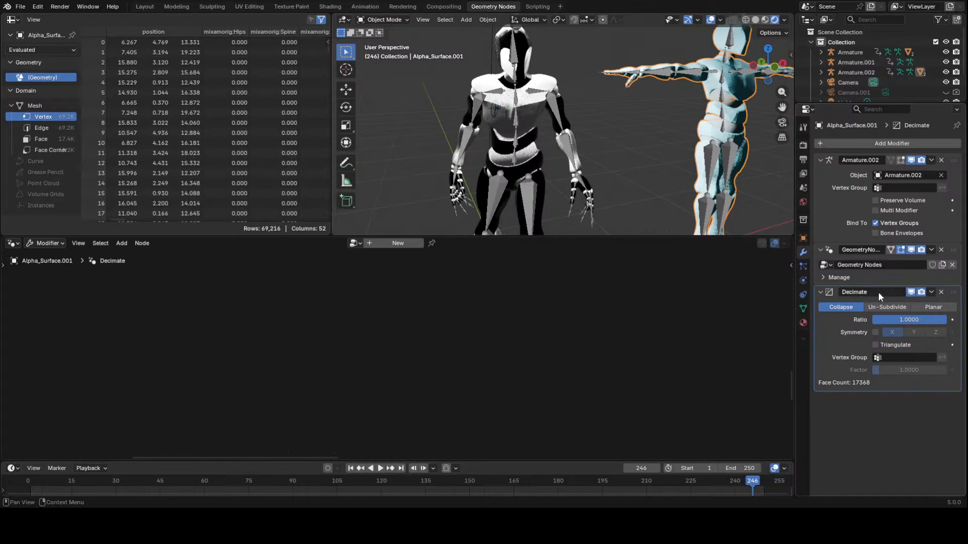
drag(914, 320, 892, 321)
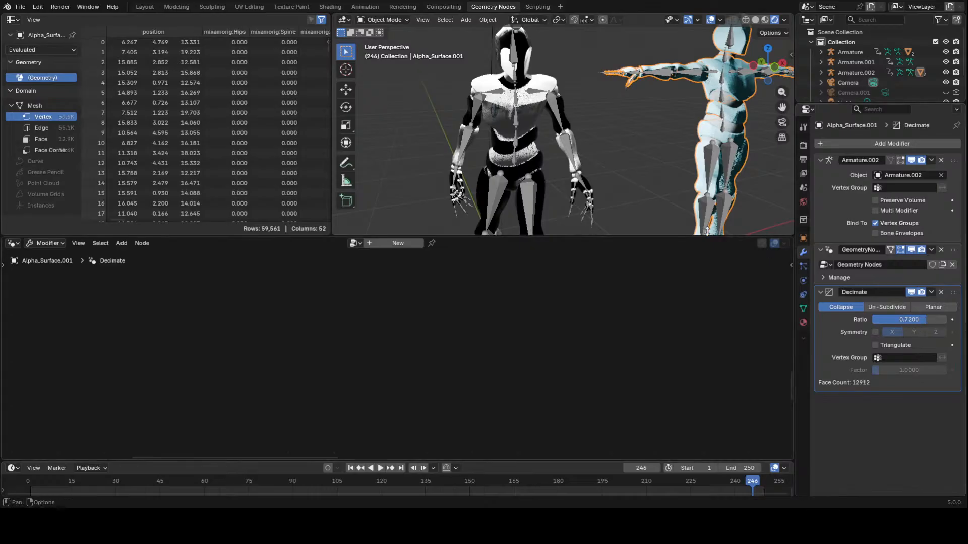
middle_drag(680, 172, 579, 183)
scroll(579, 183, up, 6)
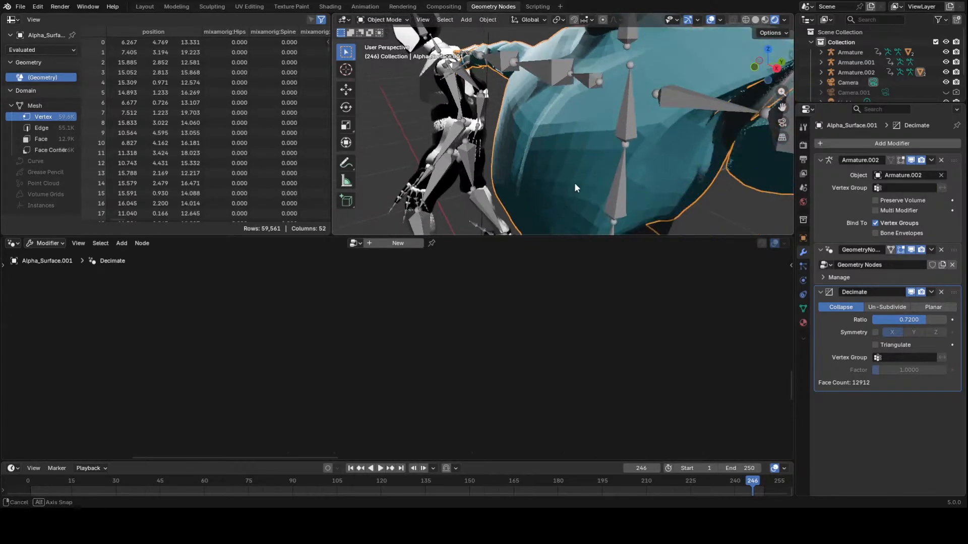
Try the Decimate modifier's Symmetry and Triangulate options and collapse ratios of 0.2667 and 0.44
click(875, 333)
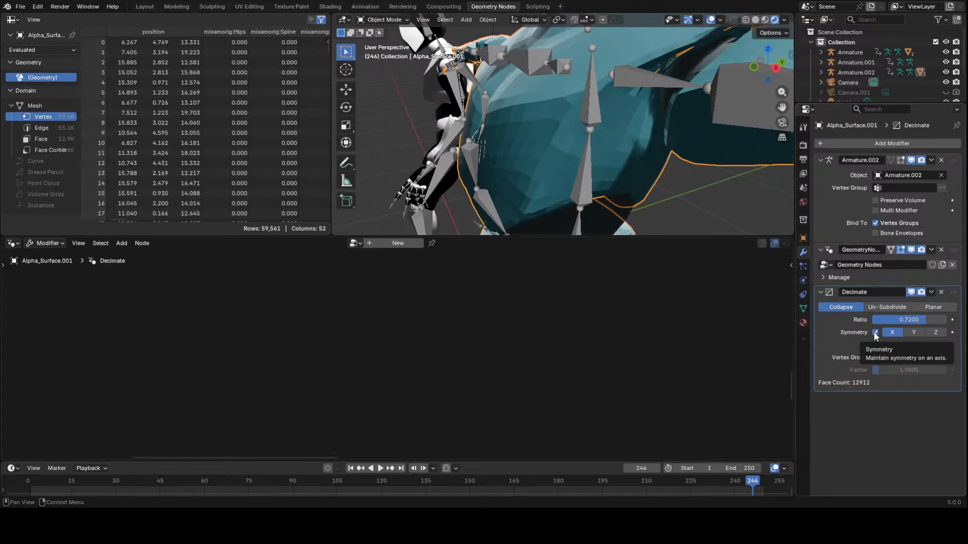
click(874, 332)
click(875, 345)
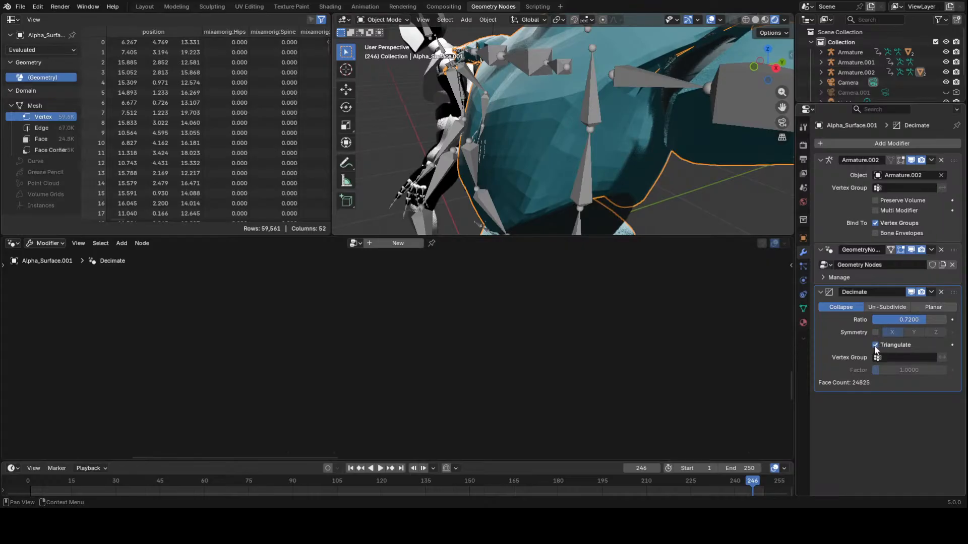
drag(920, 325, 883, 320)
scroll(636, 127, down, 4)
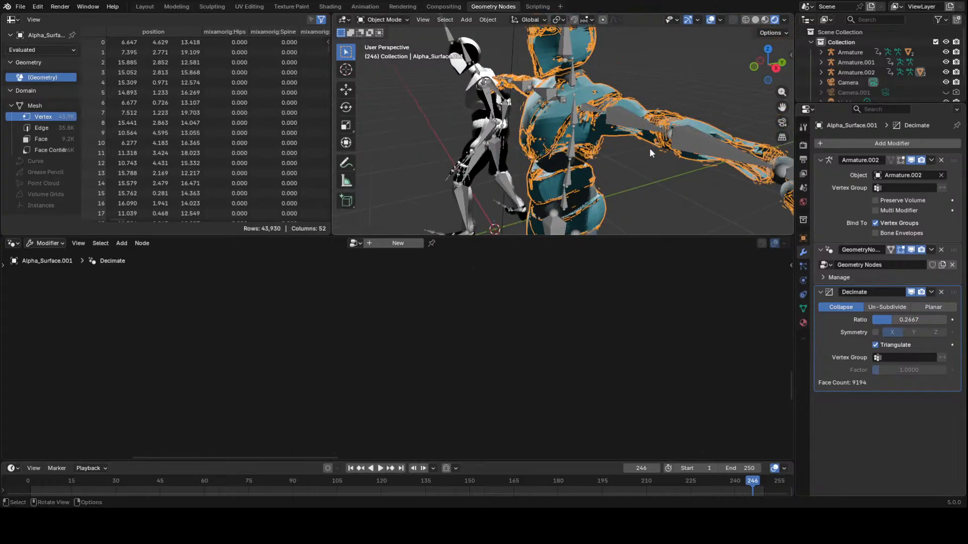
click(876, 345)
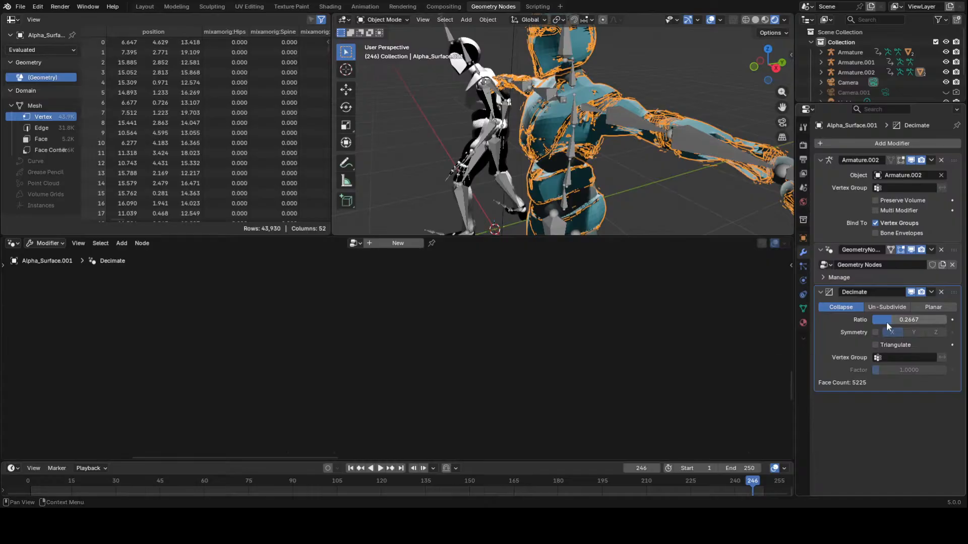
drag(889, 320, 901, 321)
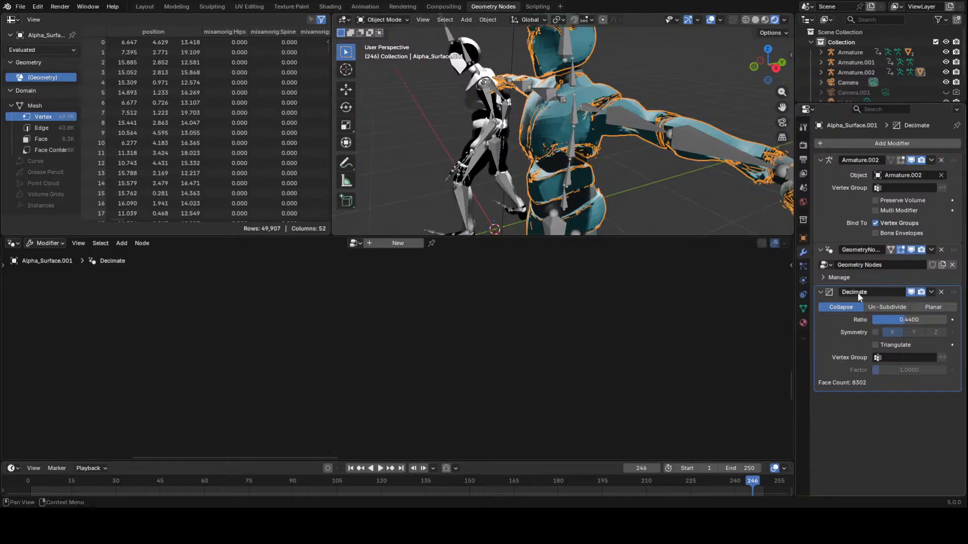
Replace the Decimate modifier on Alpha_Surface.001 with a fresh one set to a collapse ratio of 0.7133 and inspect the mesh
click(941, 292)
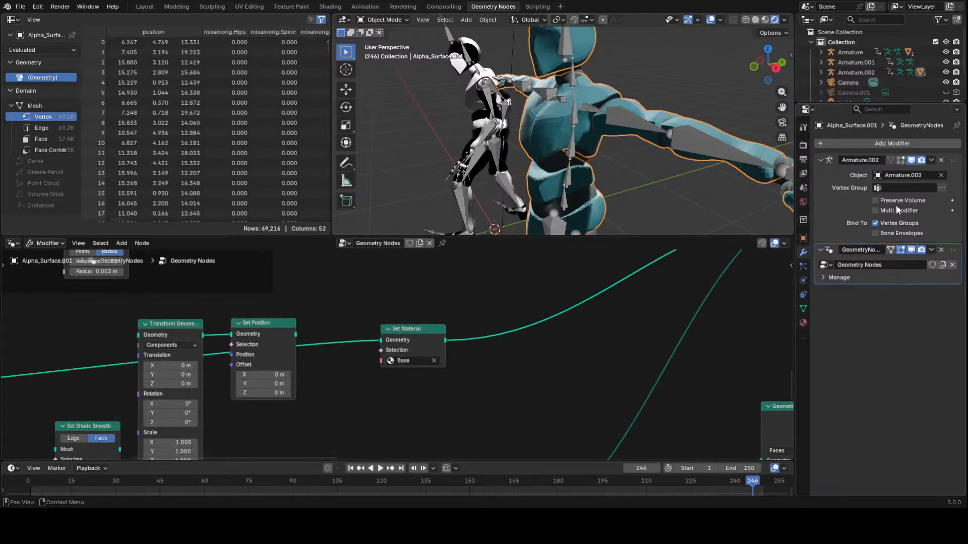
click(867, 146)
mouse_move(867, 147)
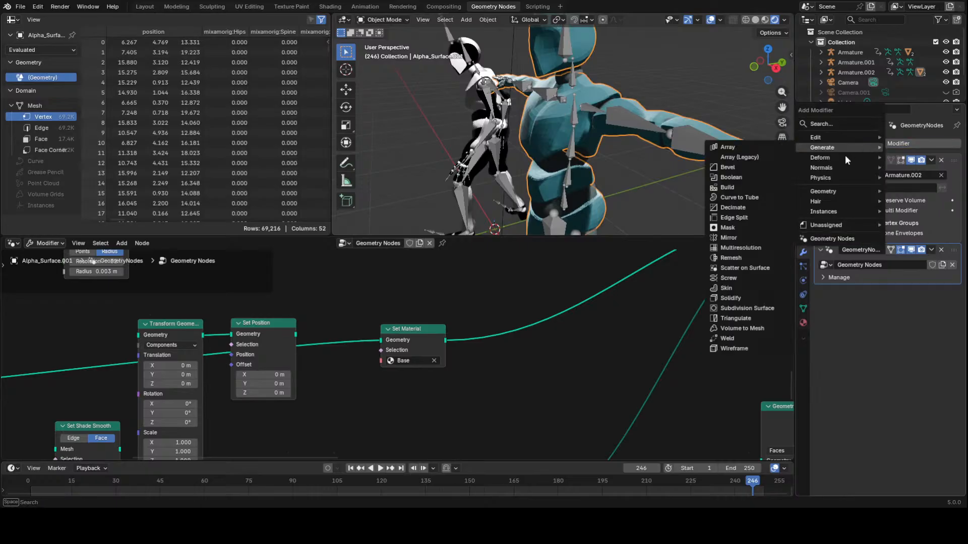
click(764, 208)
drag(928, 319, 924, 320)
scroll(610, 170, up, 6)
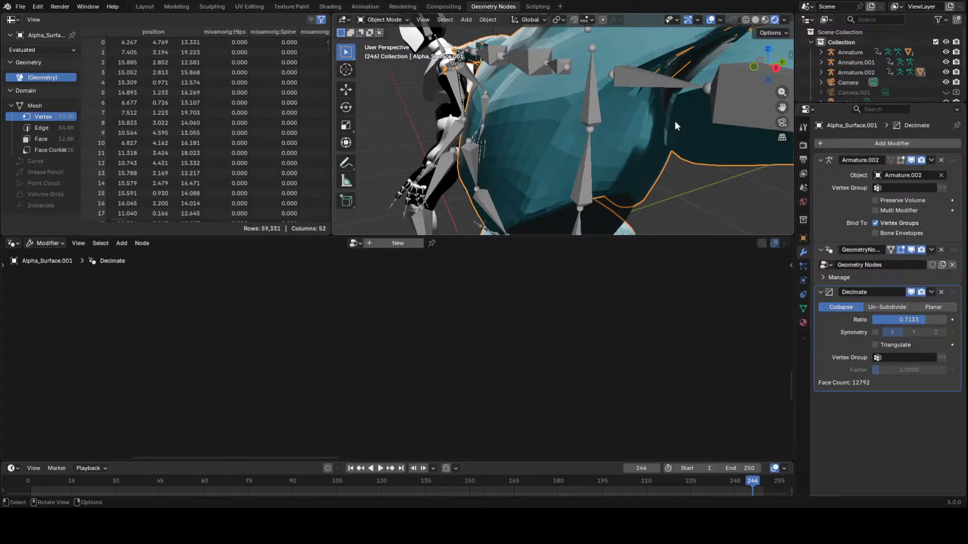
scroll(675, 120, down, 6)
middle_drag(631, 148, 622, 205)
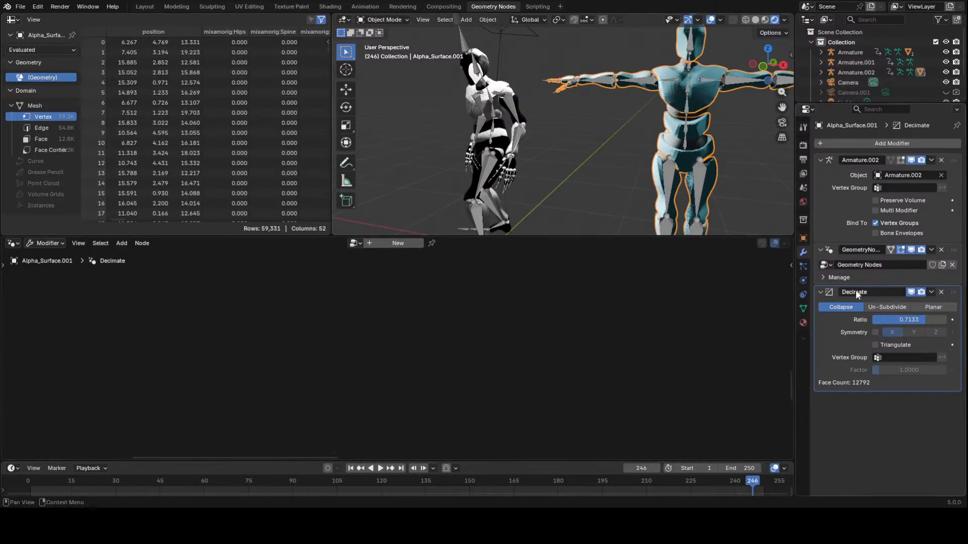
Remove the Alpha_Body_MAT material slot from Alpha_Surface.001, undoing and redoing the removal to compare
click(803, 322)
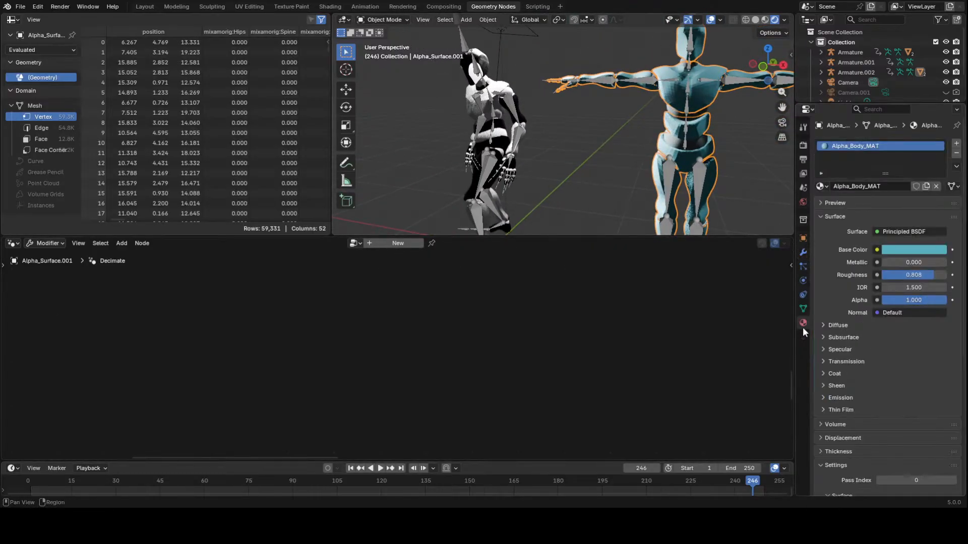
click(956, 154)
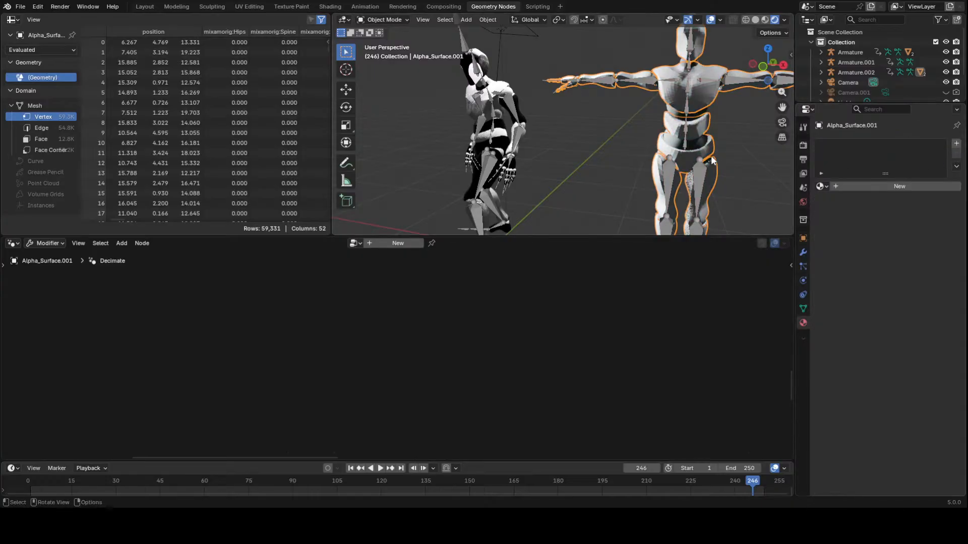
key(ctrl+z)
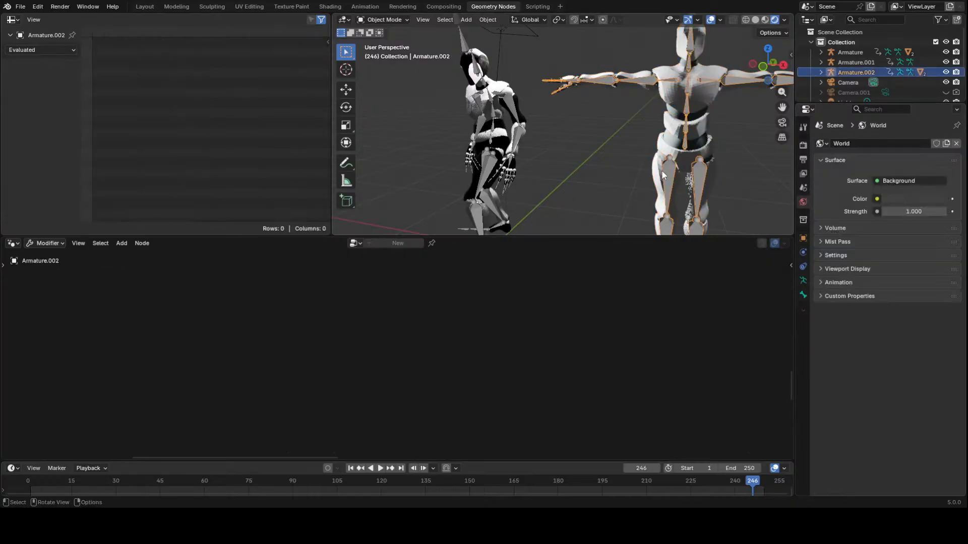
key(ctrl+shift+z)
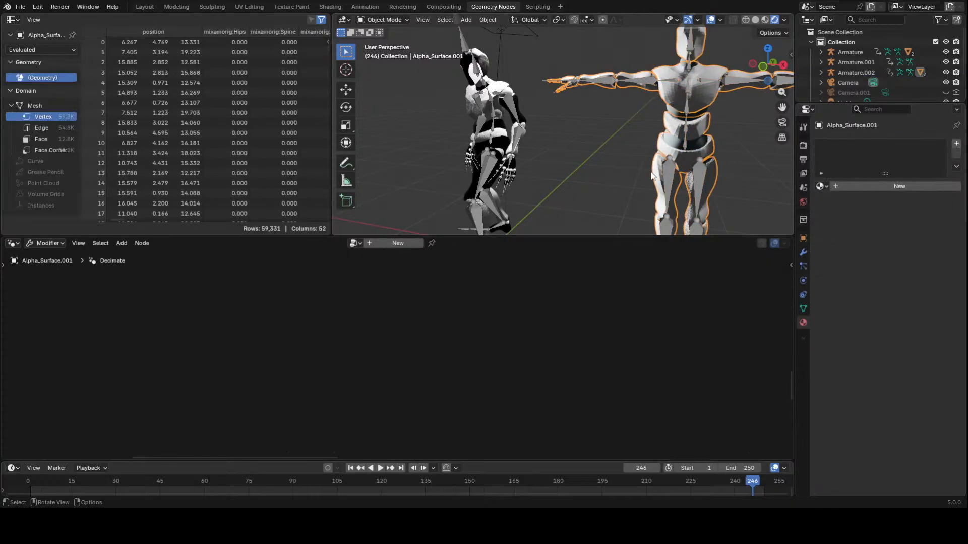
Add a geometry nodes modifier to Alpha_Surface.001 and assign it the existing node group named Geometry Nodes
click(380, 244)
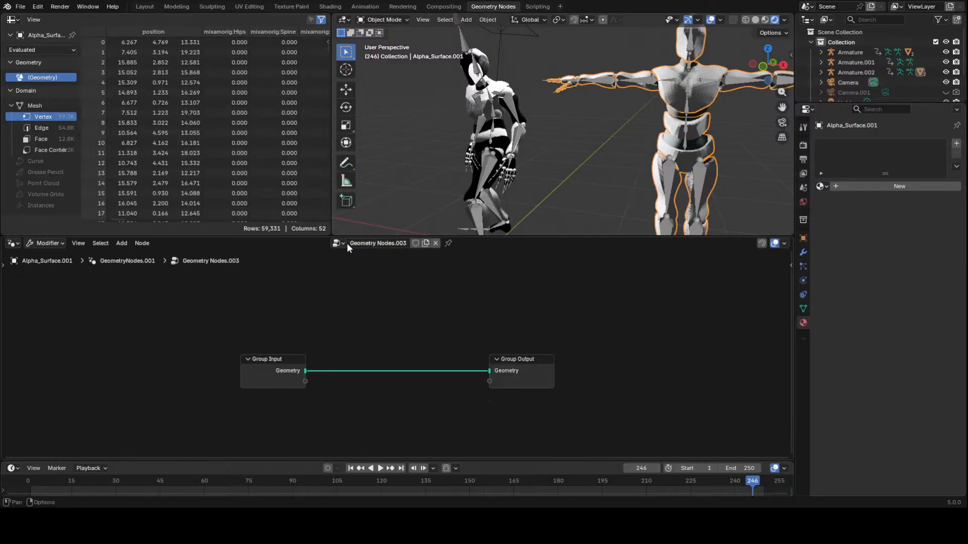
click(343, 244)
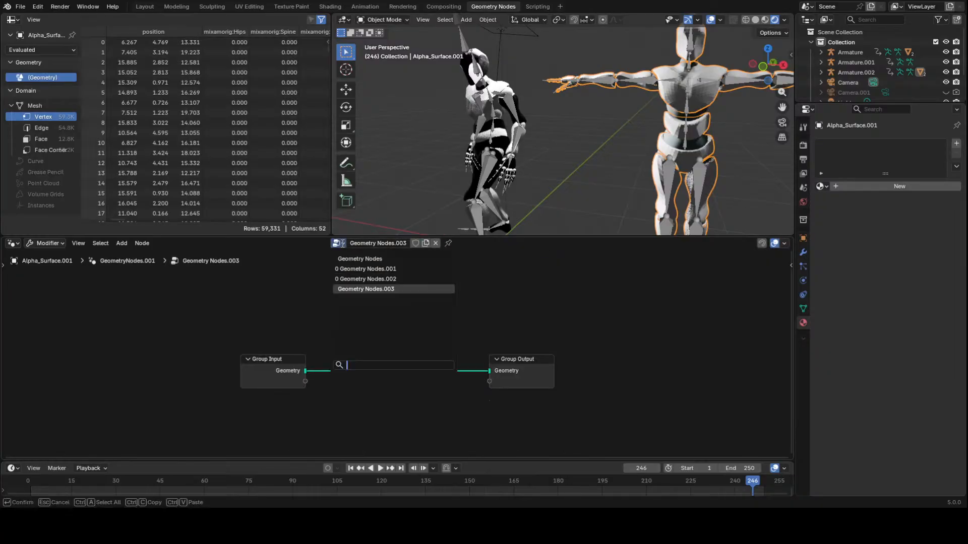
click(376, 269)
click(337, 243)
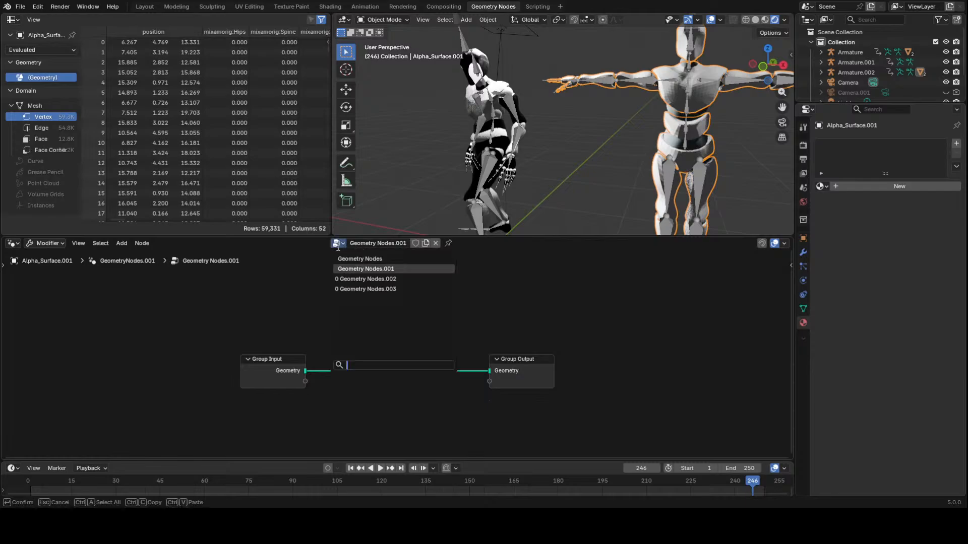
click(358, 279)
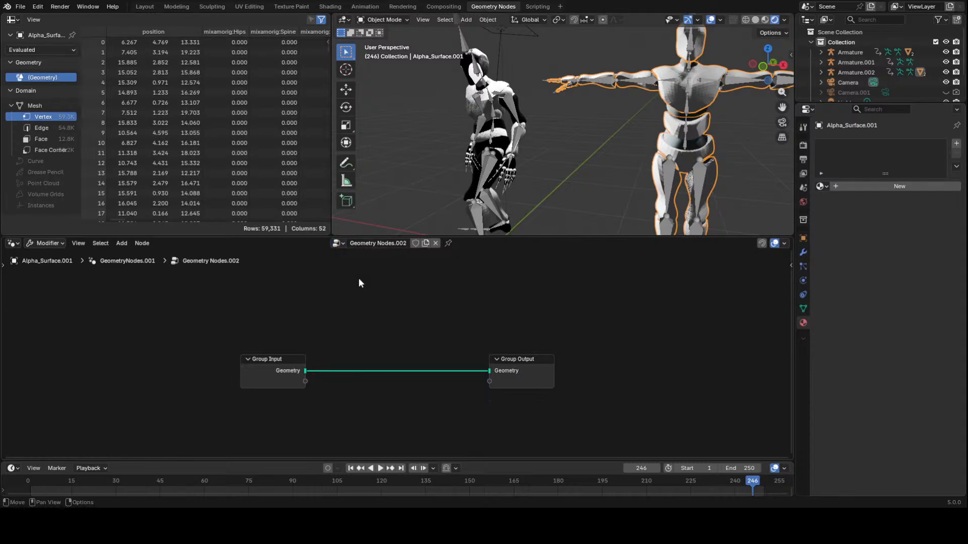
click(338, 244)
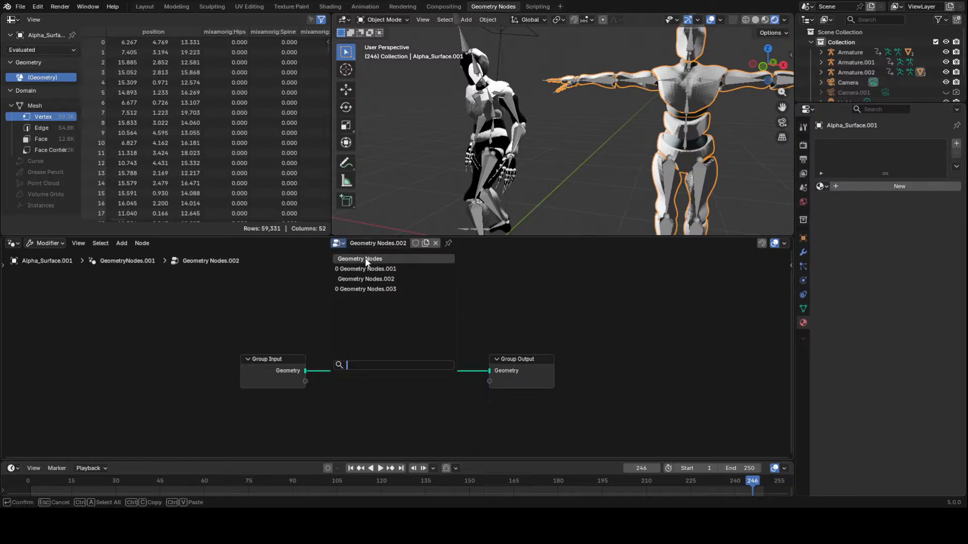
click(366, 260)
Duplicate the Group Input node, place the copy beside the original, and preview its geometry on the character's torso with a Viewer
scroll(438, 334, down, 6)
middle_drag(468, 340, 739, 403)
scroll(637, 404, up, 5)
middle_drag(463, 433, 476, 348)
middle_drag(418, 411, 422, 367)
click(145, 374)
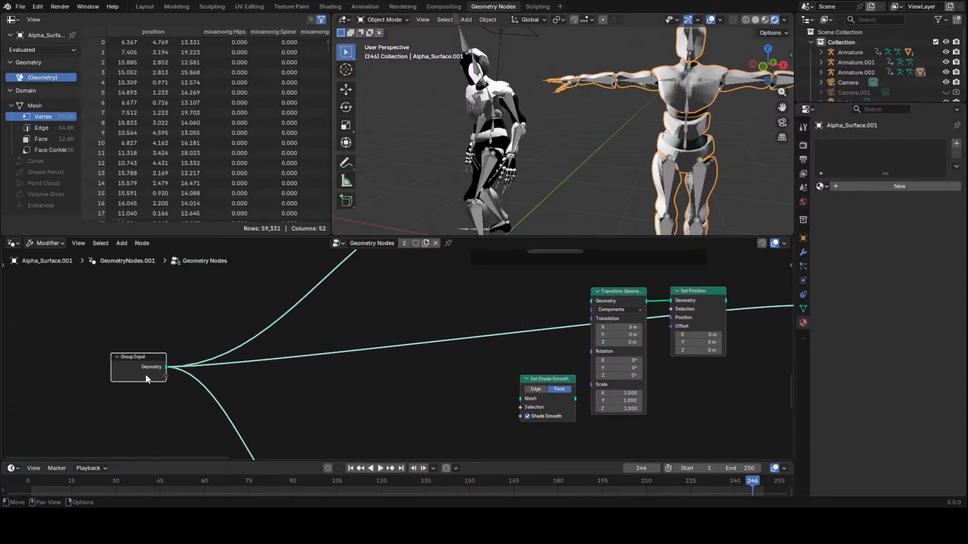
scroll(165, 343, down, 2)
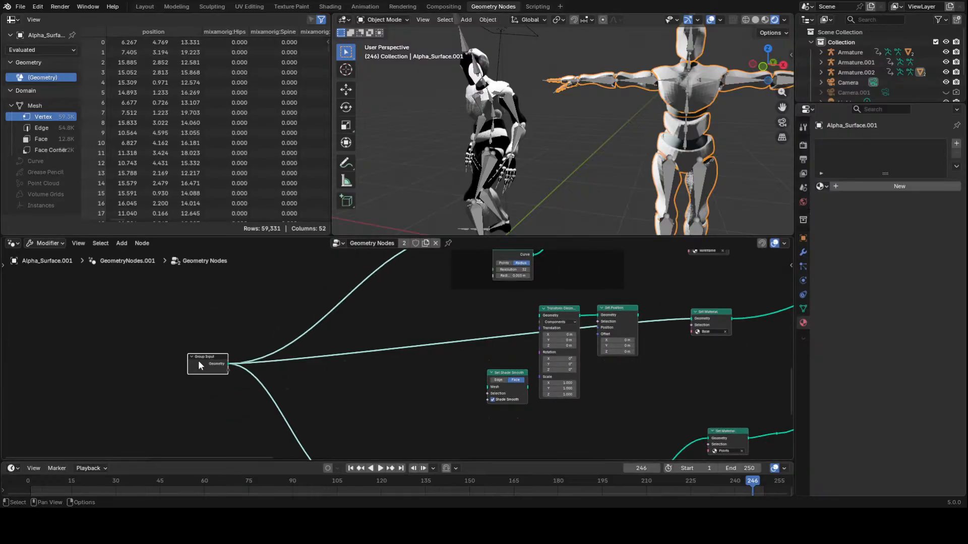
key(shift+d)
click(83, 356)
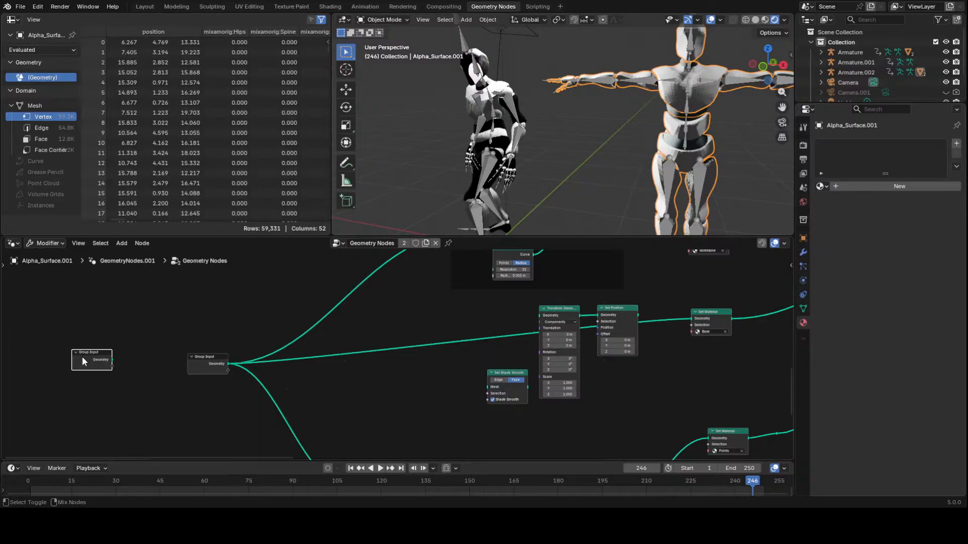
ctrl+shift+click(81, 356)
click(635, 123)
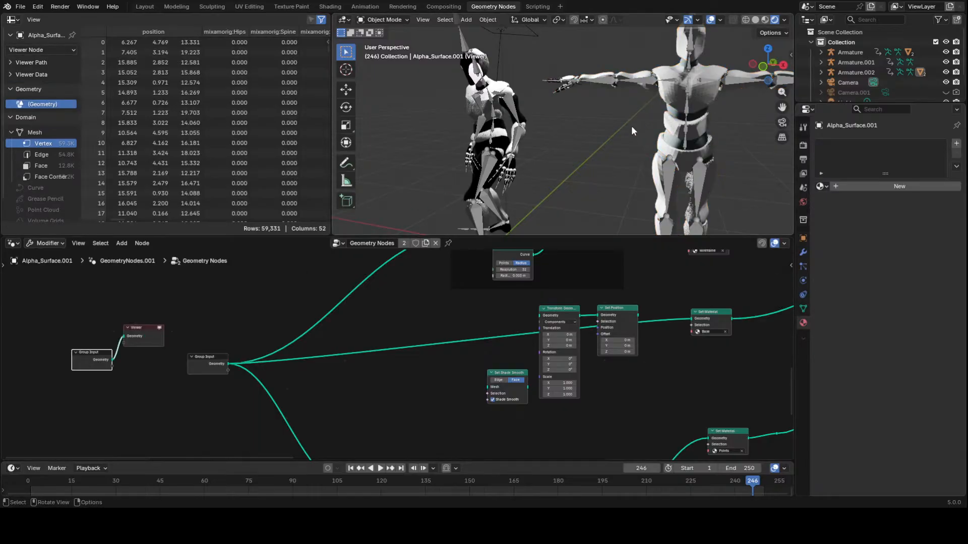
scroll(630, 128, up, 4)
middle_drag(625, 133, 572, 139)
scroll(573, 138, down, 3)
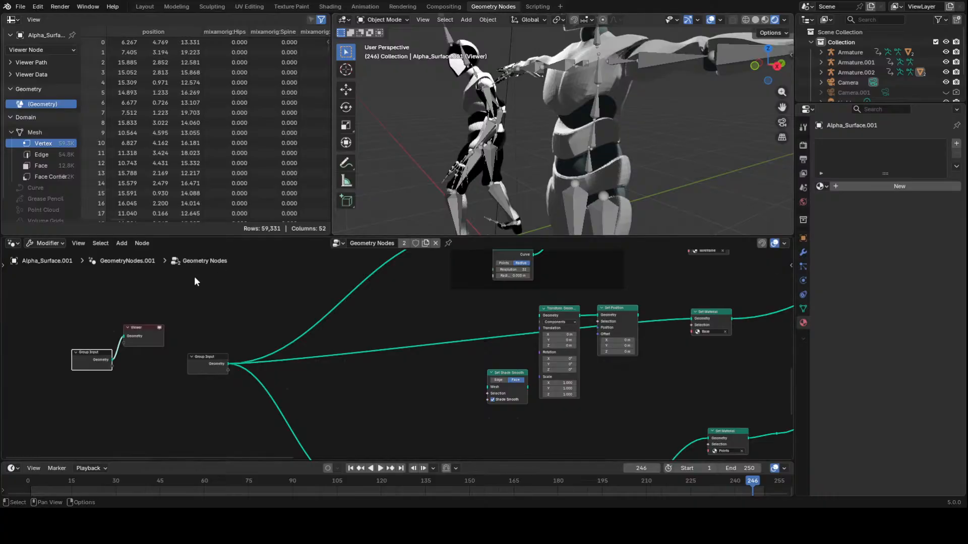
Preview the original Group Input and the Join Geometry output in the Viewer, and inspect the joined geometry on the character
ctrl+shift+click(196, 361)
scroll(455, 372, down, 3)
middle_drag(546, 389, 394, 408)
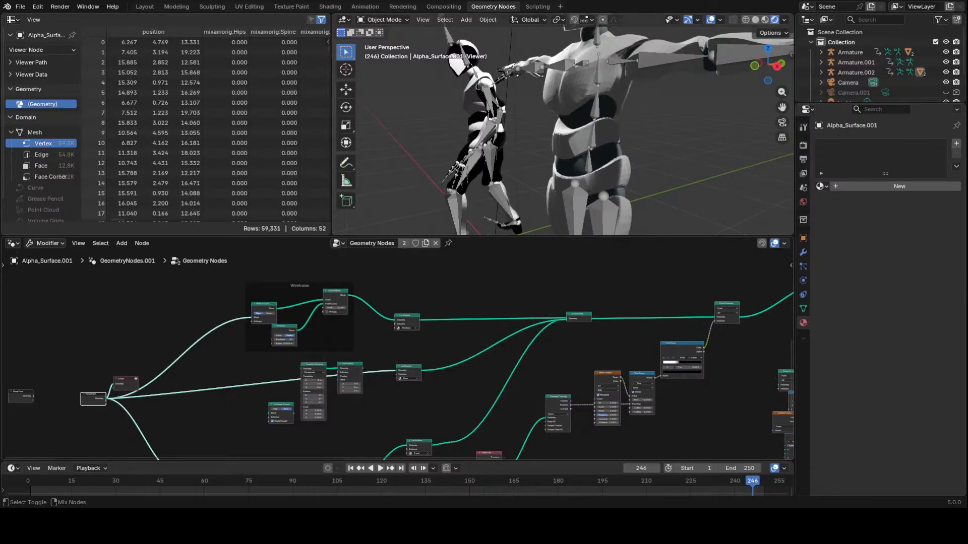
ctrl+shift+click(666, 328)
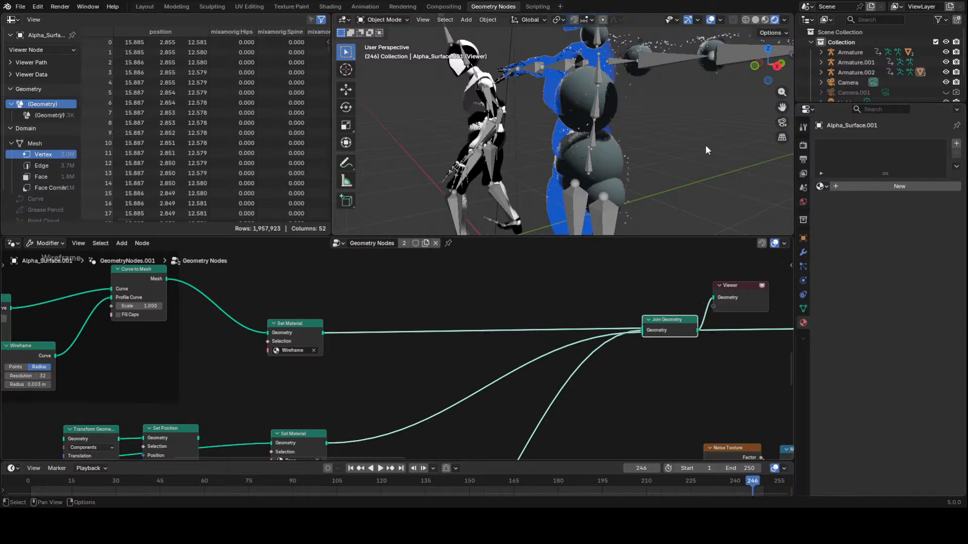
scroll(691, 368, down, 8)
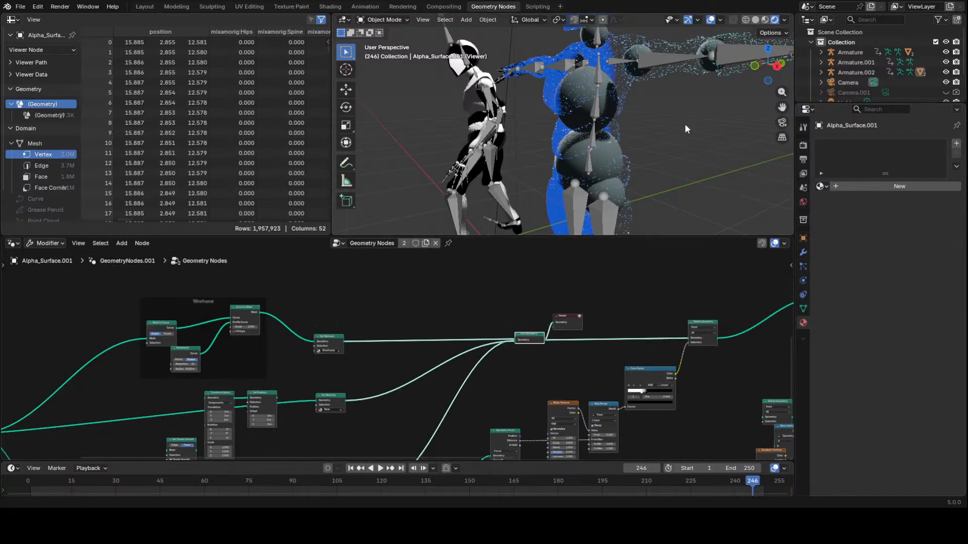
middle_drag(685, 123, 662, 162)
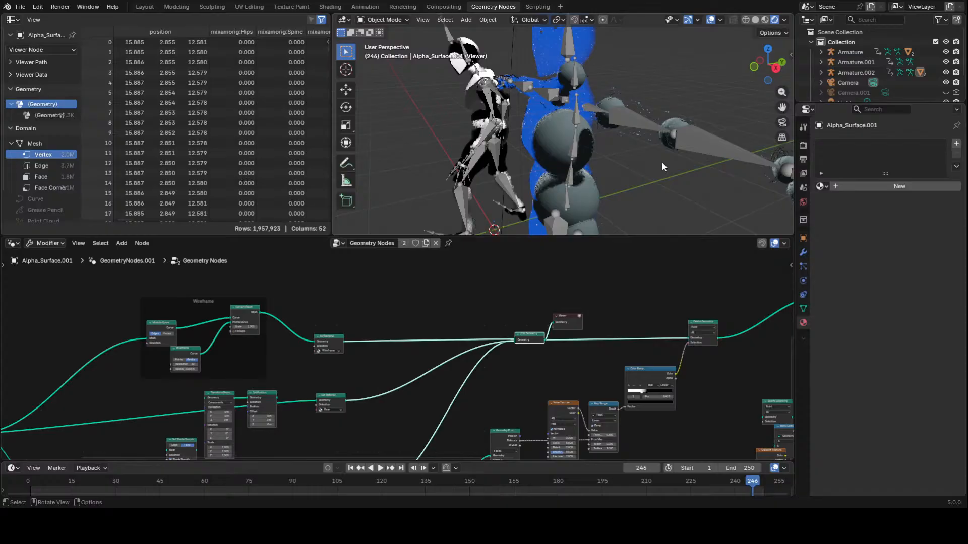
scroll(661, 161, up, 5)
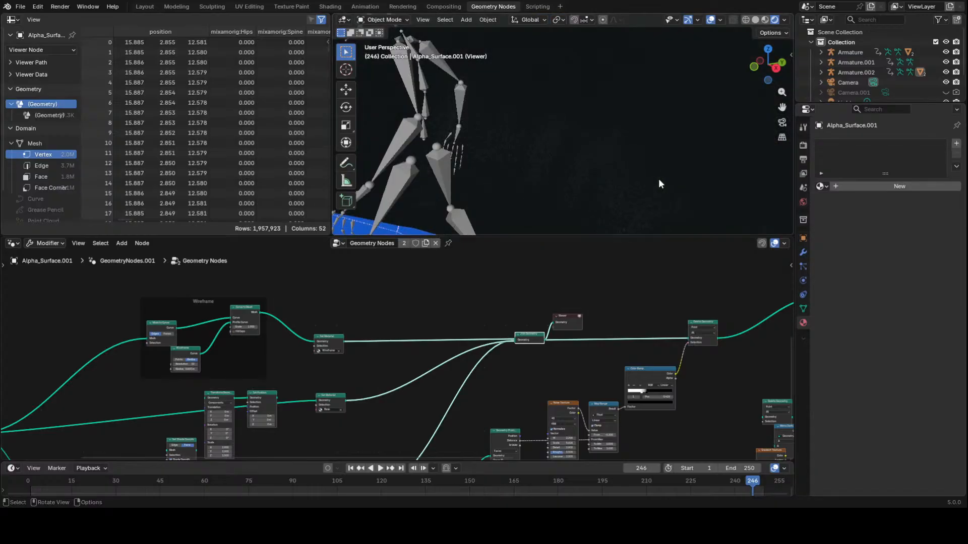
scroll(658, 184, down, 4)
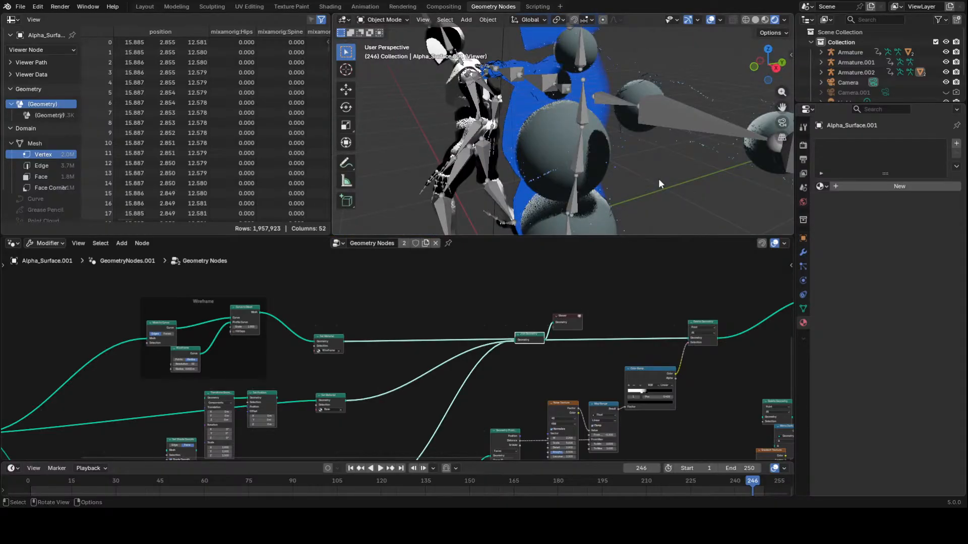
Preview the Set Position node's output in the Viewer and examine the Delete Geometry and Transform Geometry nodes feeding it
scroll(715, 351, down, 3)
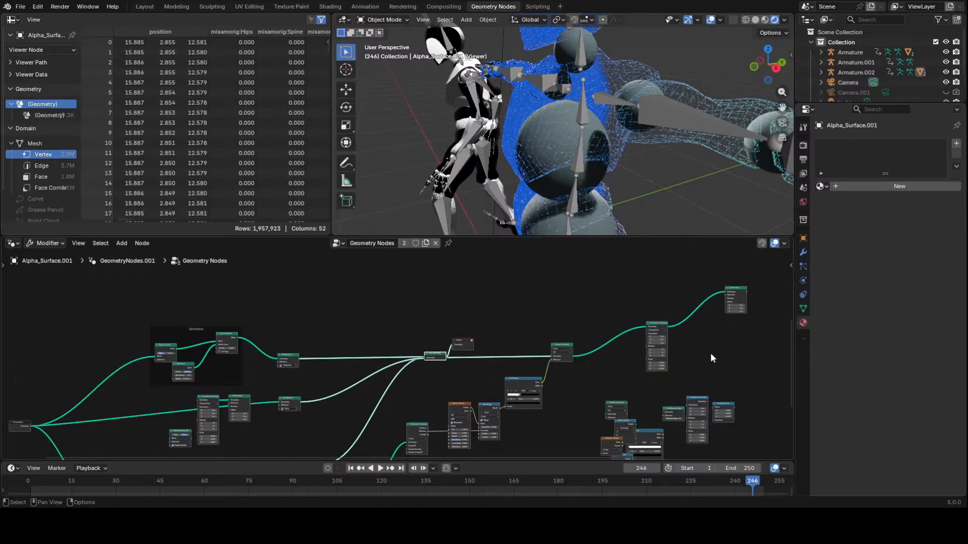
scroll(712, 358, down, 2)
middle_drag(712, 358, 662, 364)
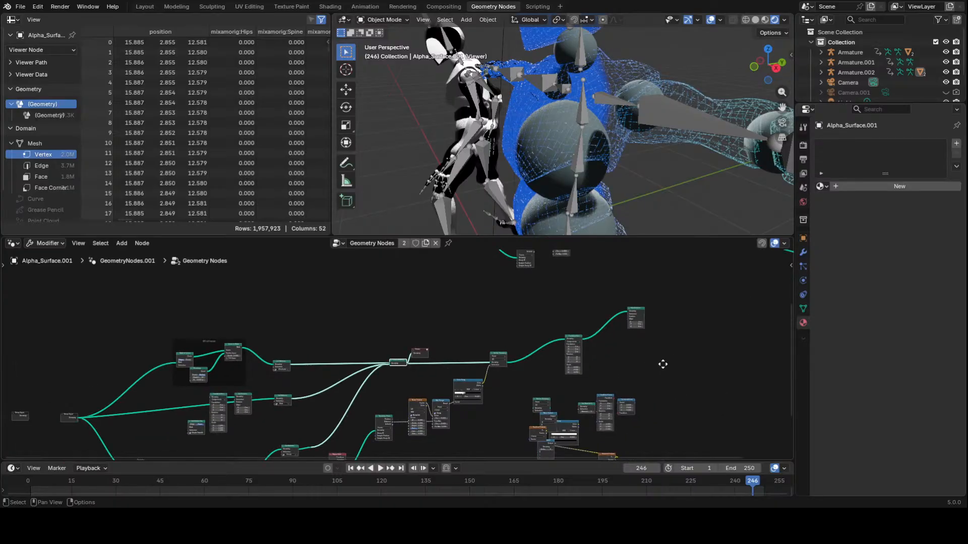
scroll(710, 332, up, 3)
middle_drag(769, 328, 558, 415)
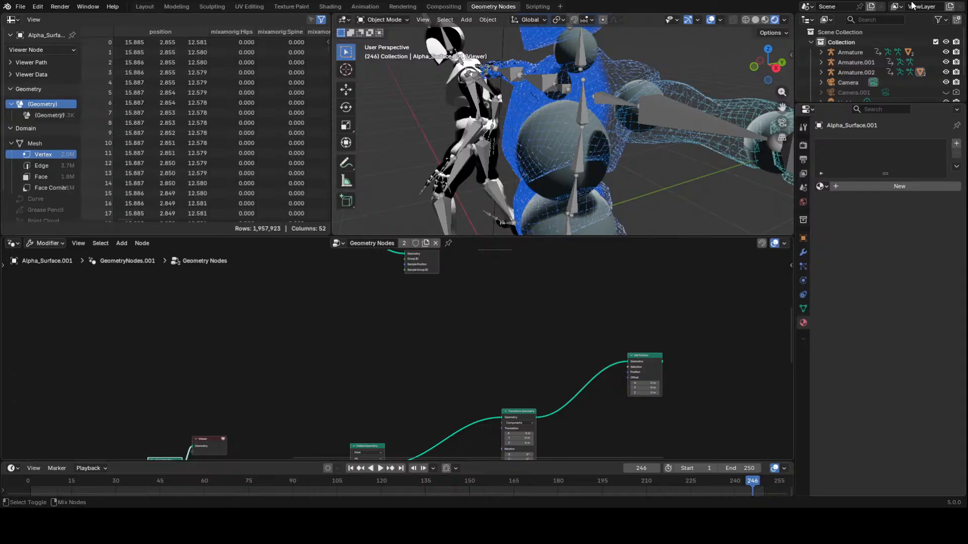
ctrl+shift+click(645, 363)
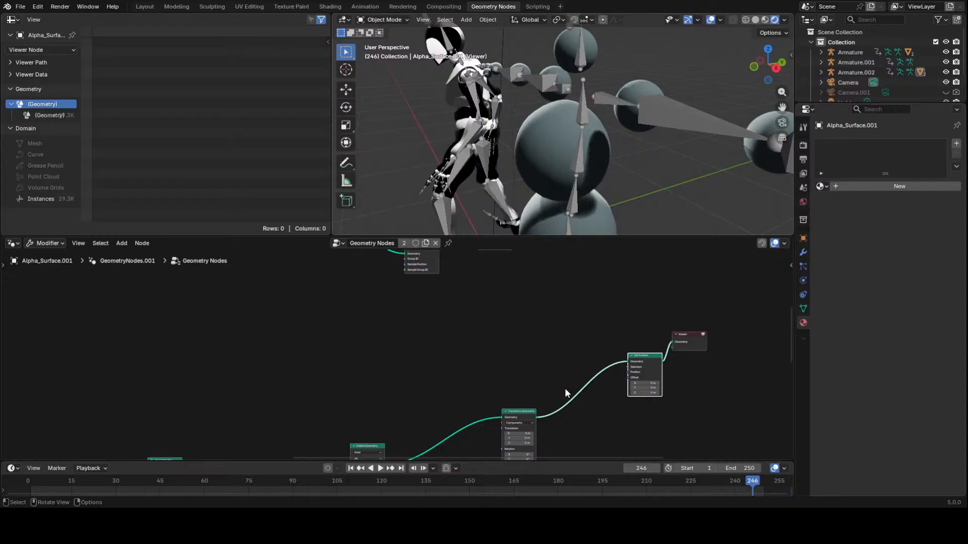
middle_drag(647, 395, 653, 364)
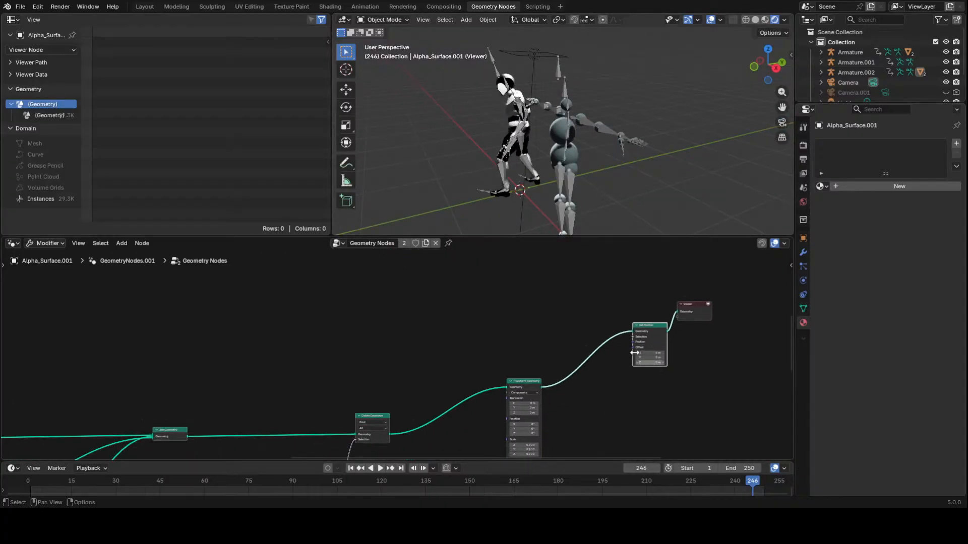
scroll(656, 332, down, 2)
scroll(627, 326, up, 1)
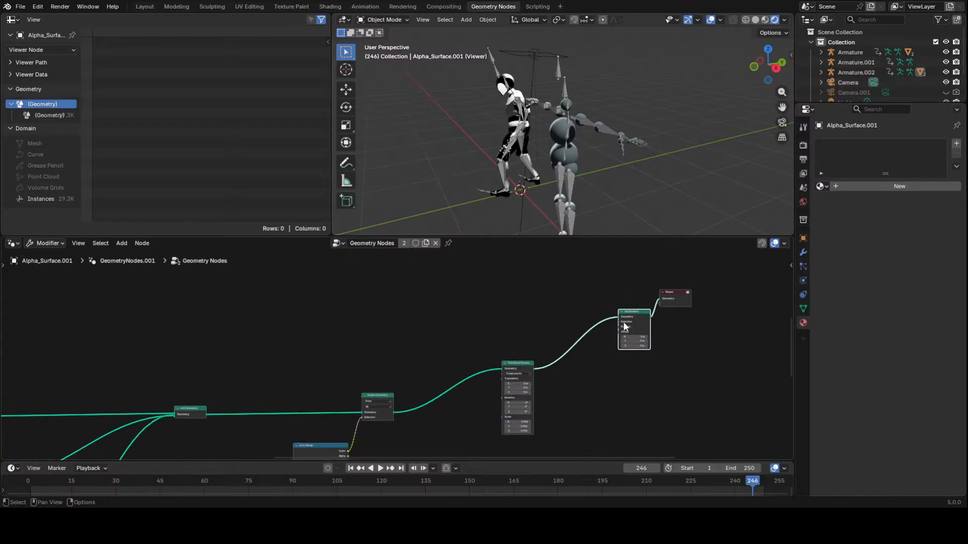
scroll(623, 325, up, 1)
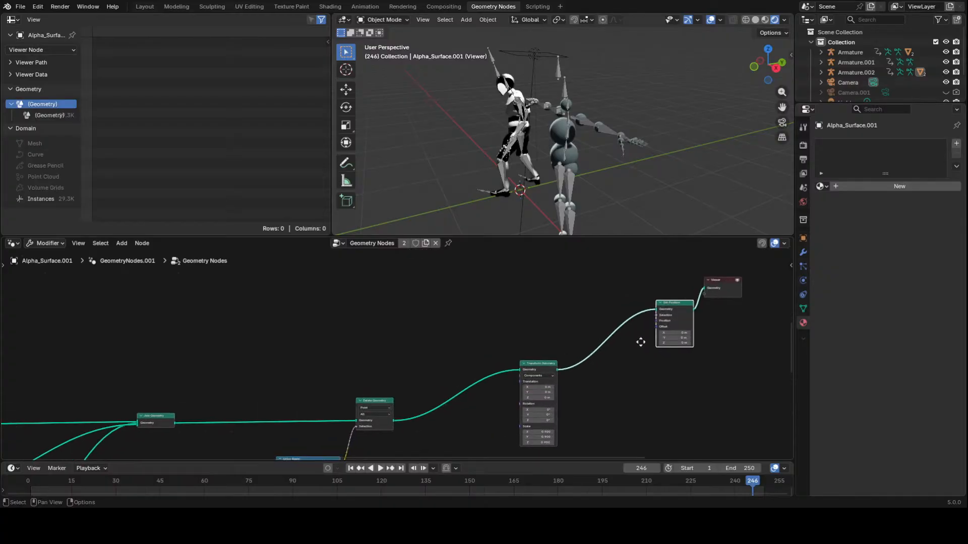
middle_drag(641, 339, 654, 315)
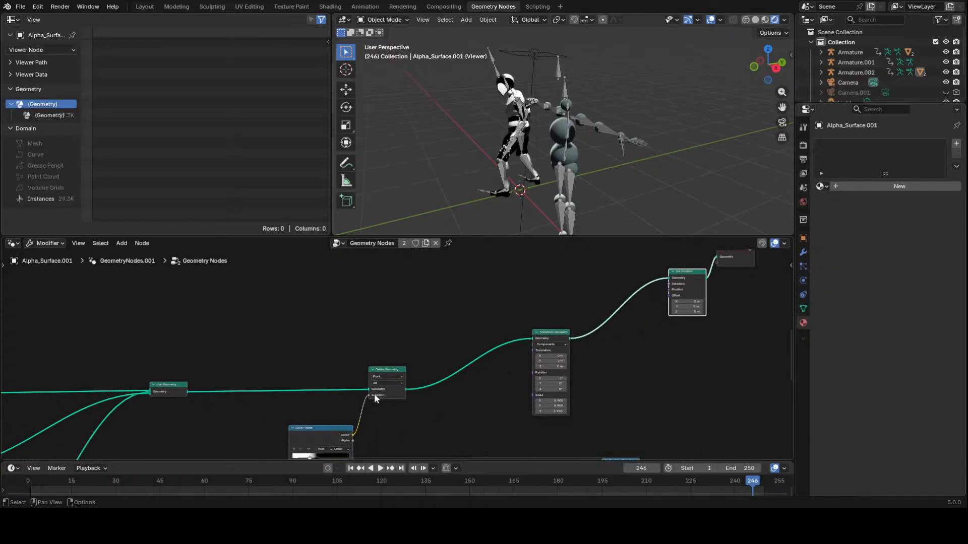
Reroute the Join Geometry output from the Delete Geometry node directly into the Viewer
mouse_move(368, 396)
mouse_down()
mouse_move(288, 362)
mouse_move(267, 363)
mouse_move(370, 402)
mouse_move(368, 393)
mouse_up()
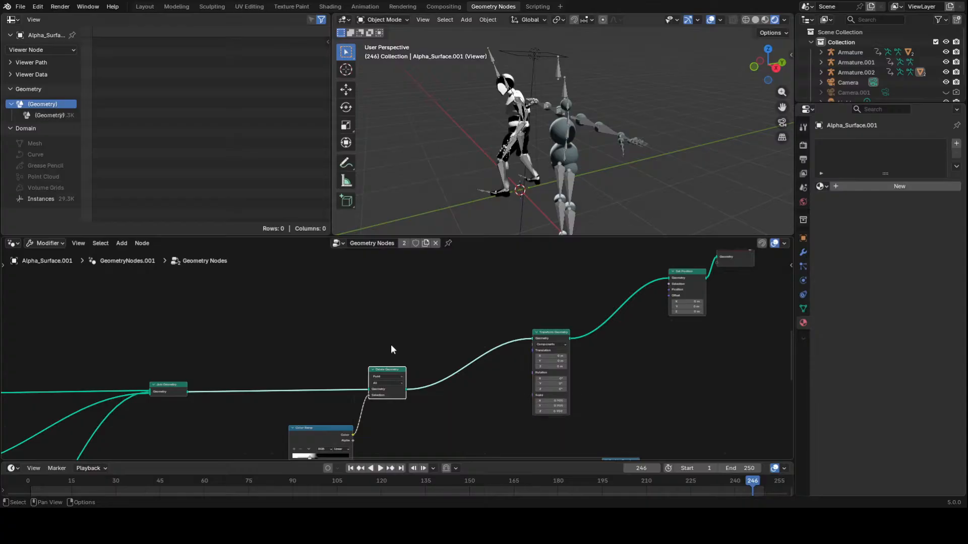
drag(370, 392, 715, 282)
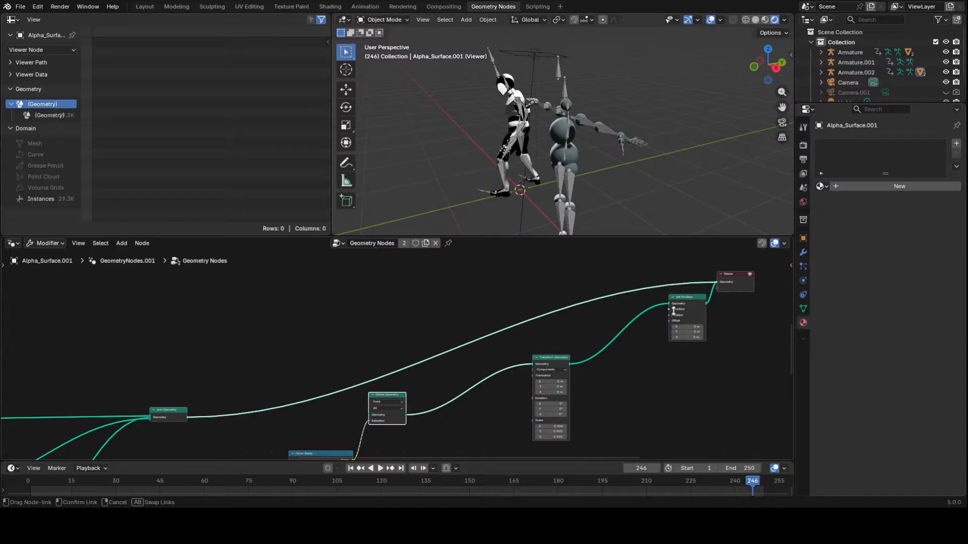
drag(679, 309, 688, 301)
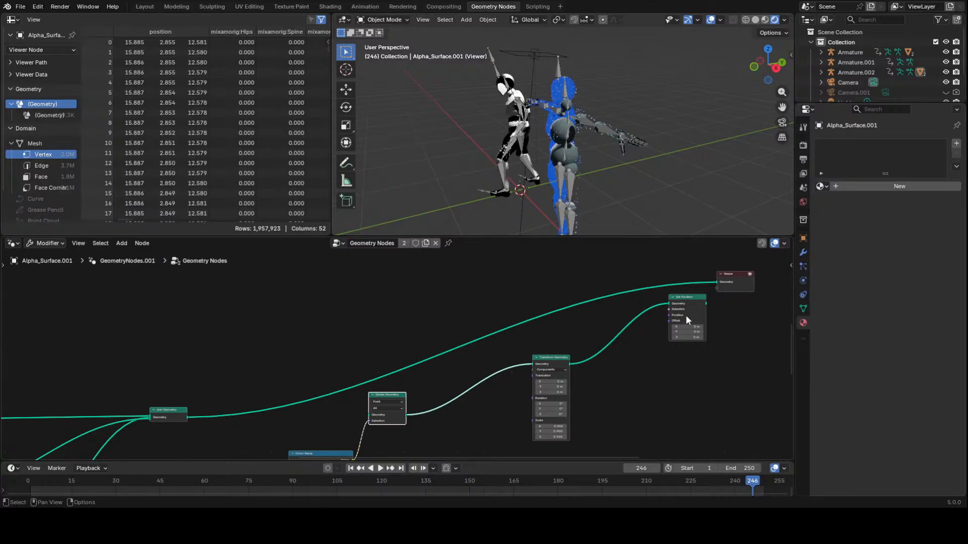
drag(605, 202, 591, 195)
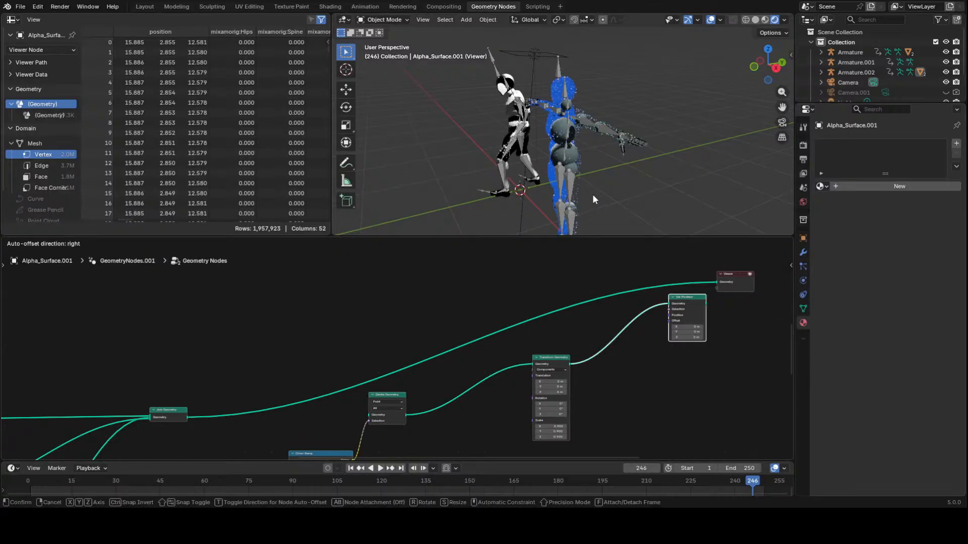
Inspect the previewed joined geometry on both characters up close, from the front and at the torso
scroll(592, 200, up, 7)
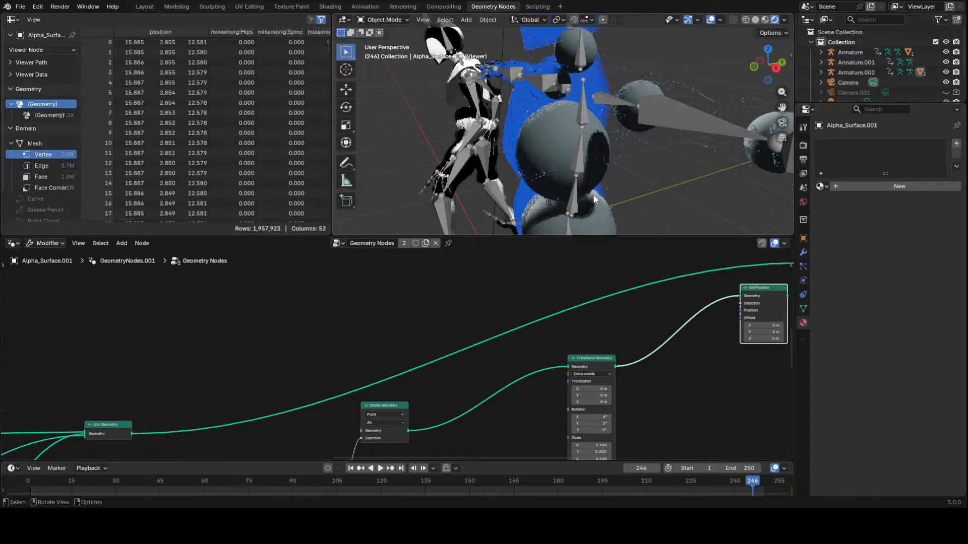
middle_drag(594, 199, 673, 188)
middle_drag(595, 198, 628, 146)
scroll(638, 200, down, 5)
scroll(629, 147, up, 6)
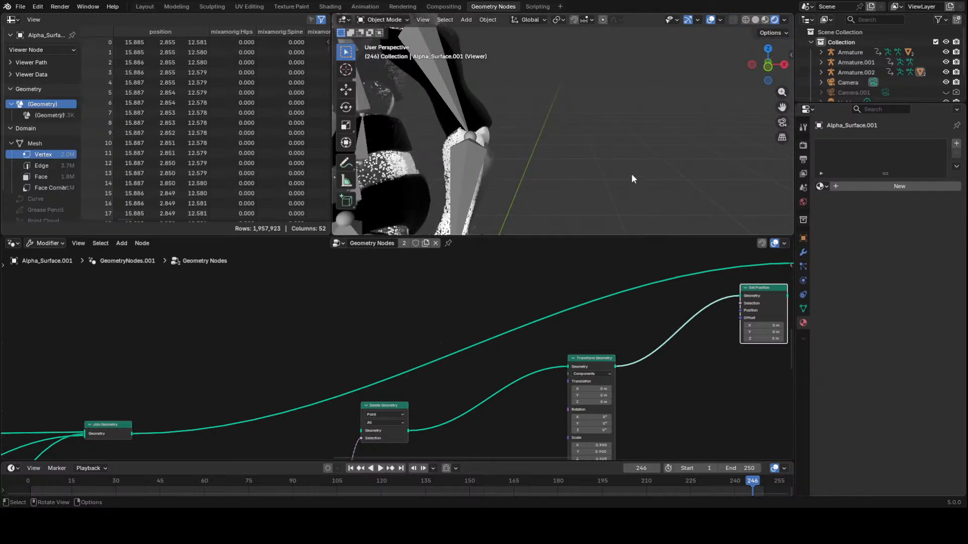
shift+middle_drag(594, 174, 494, 171)
scroll(591, 167, down, 4)
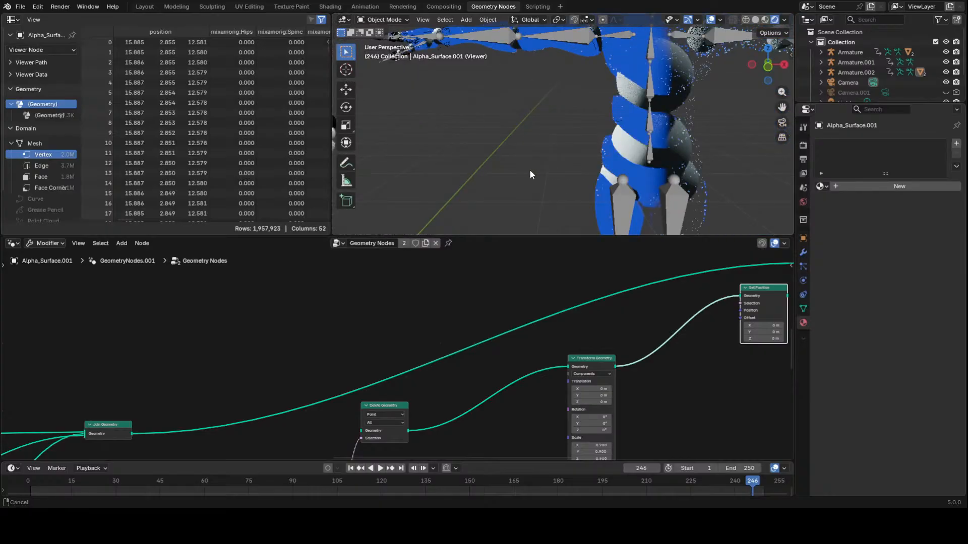
Review the modifiers on Alpha_Joints.001 and reselect Alpha_Surface.001 in the Layout workspace
scroll(530, 173, up, 5)
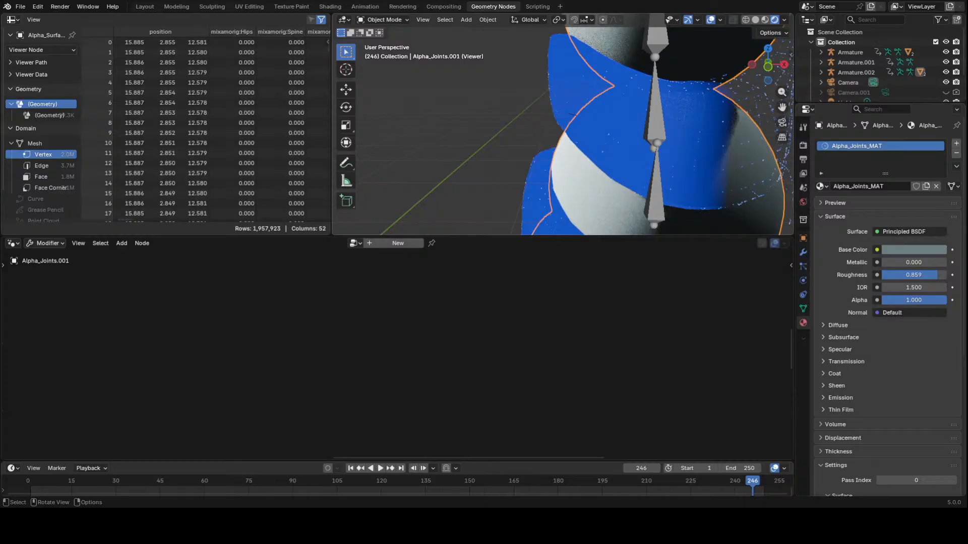
click(803, 252)
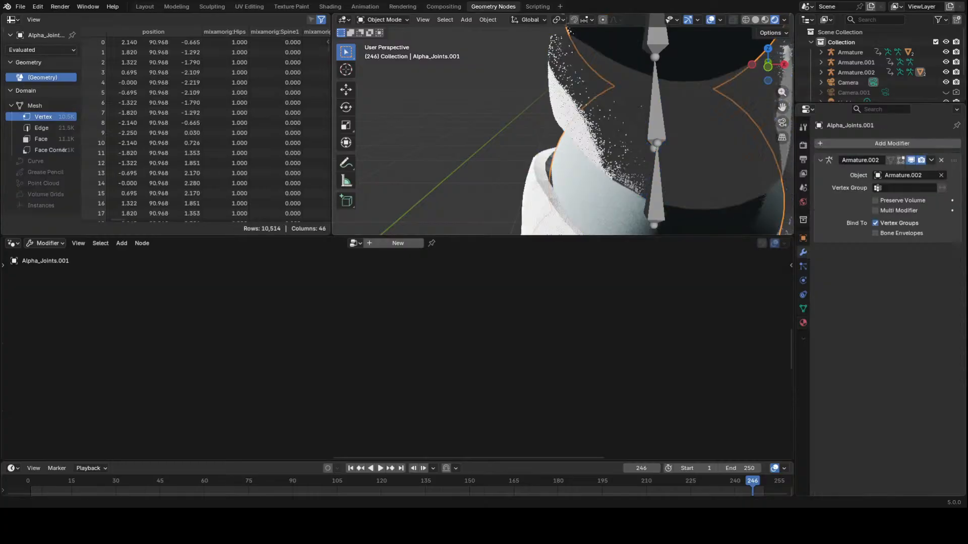
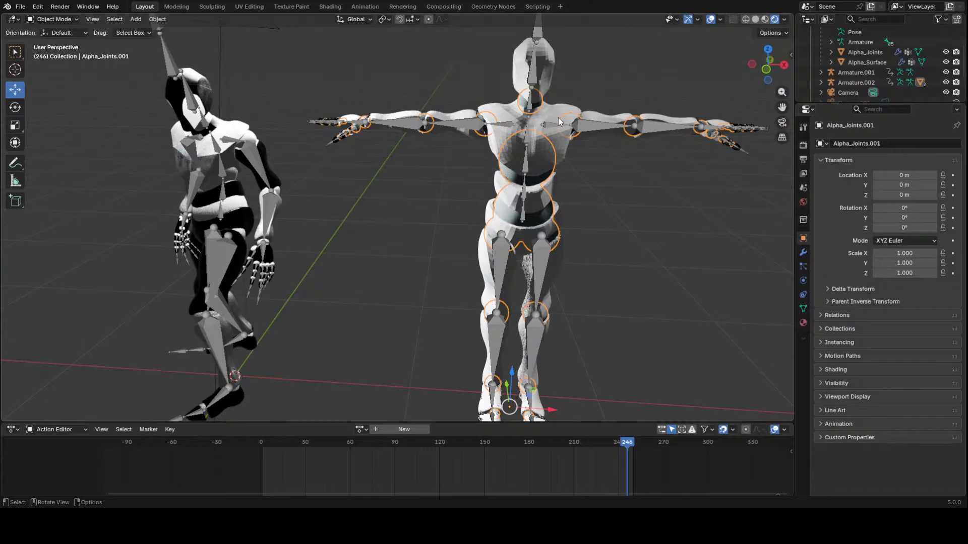
key(alt+a)
click(554, 104)
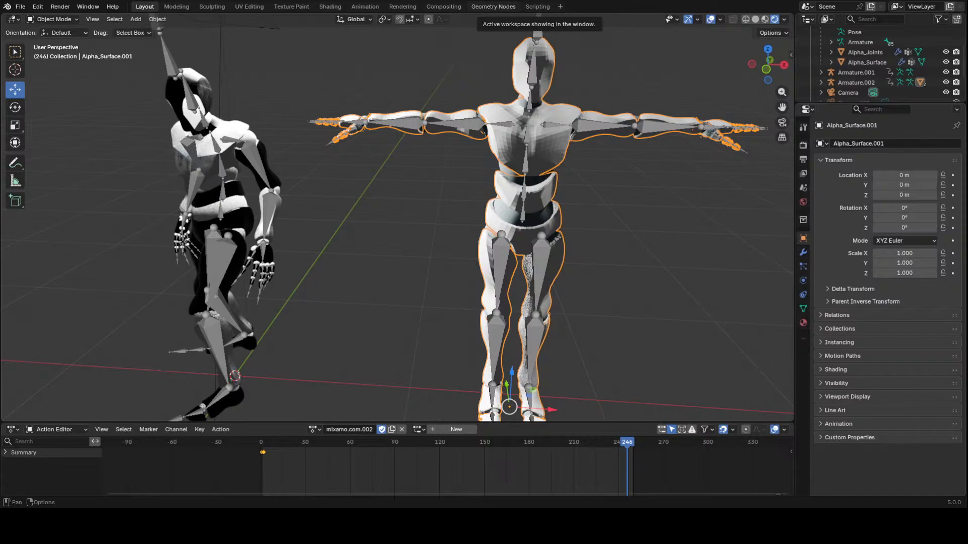
In the Geometry Nodes workspace, unlink the Geometry Nodes group from the last modifier of Alpha_Surface.001
click(497, 6)
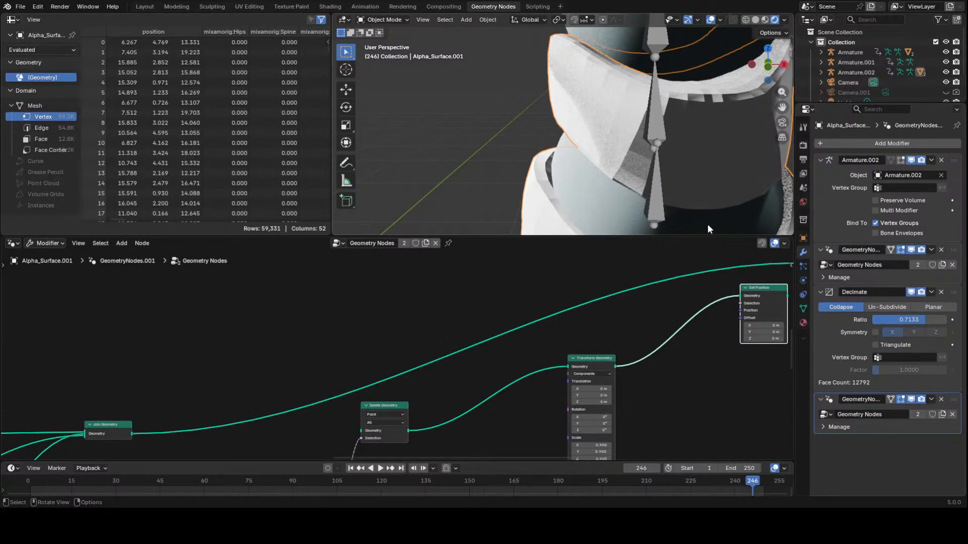
scroll(705, 222, down, 6)
scroll(663, 362, down, 2)
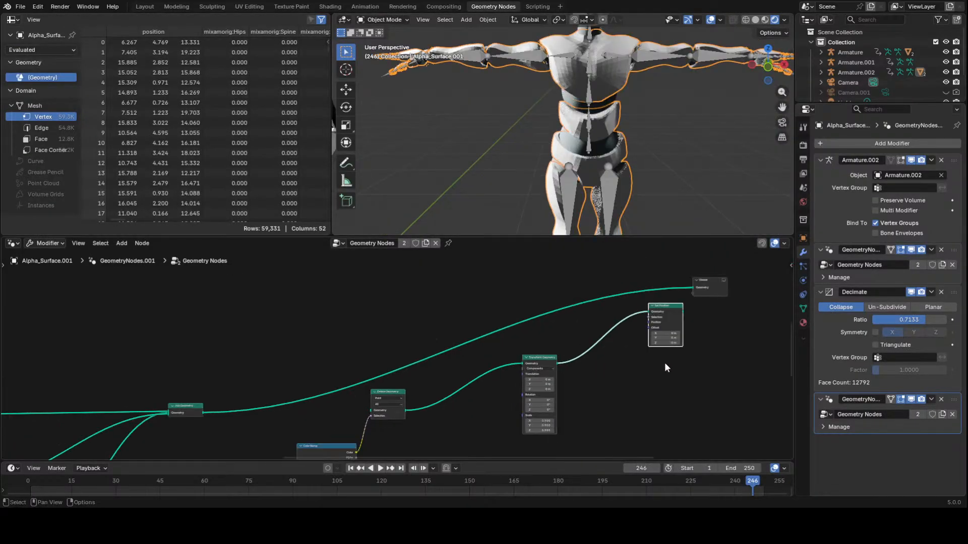
click(436, 243)
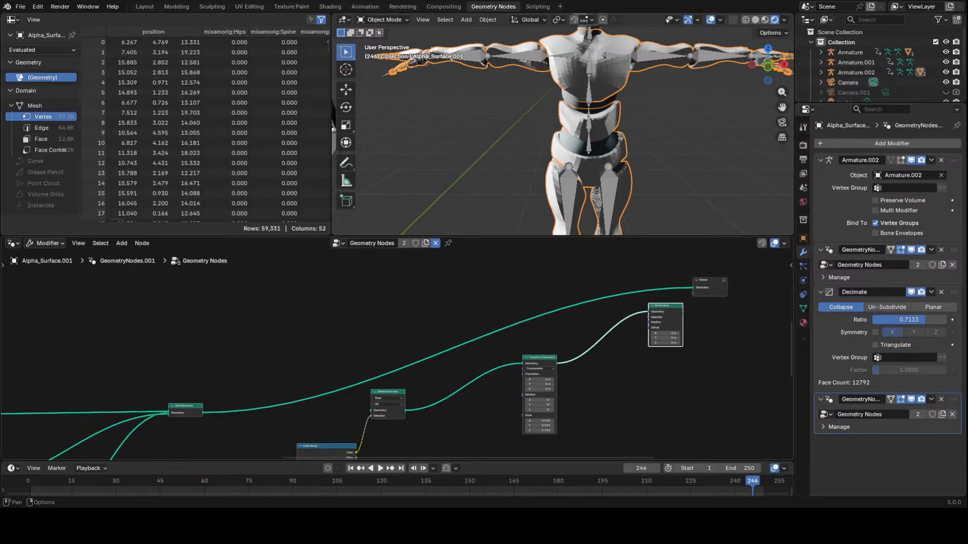
click(436, 243)
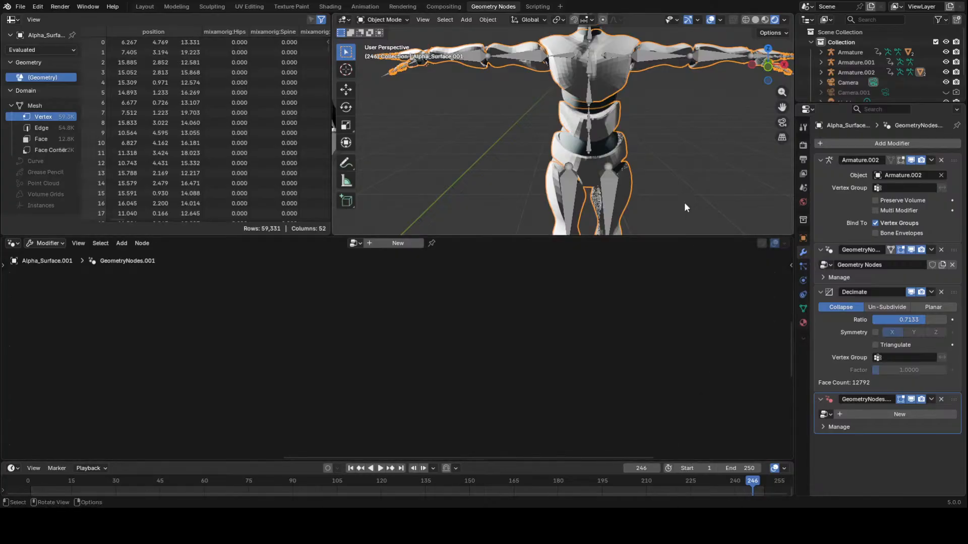
Deselect the mesh to inspect the second character's waist up close without its outline, and reselect Alpha_Surface.001
click(731, 207)
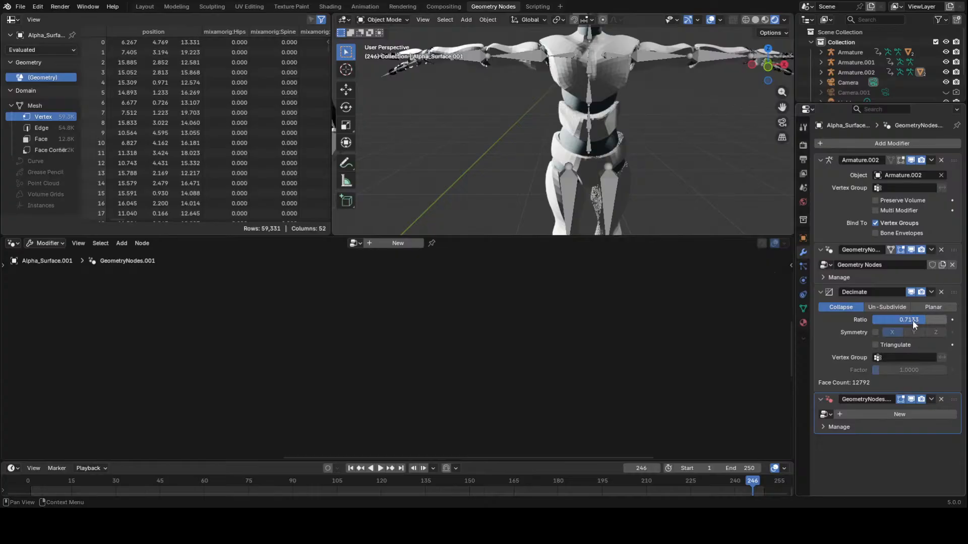
scroll(642, 158, up, 6)
click(637, 159)
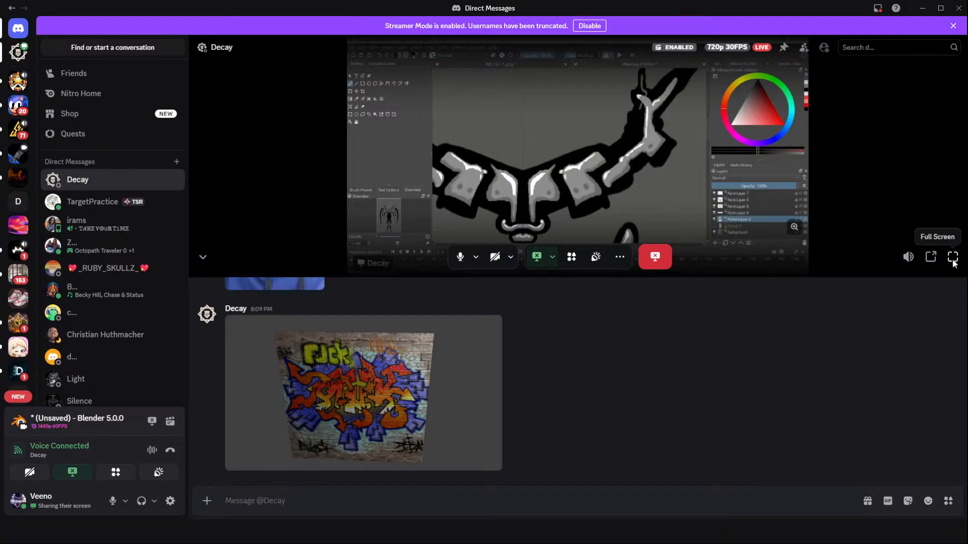
Watch the call partner's shared Krita drawing full screen in Discord
click(953, 258)
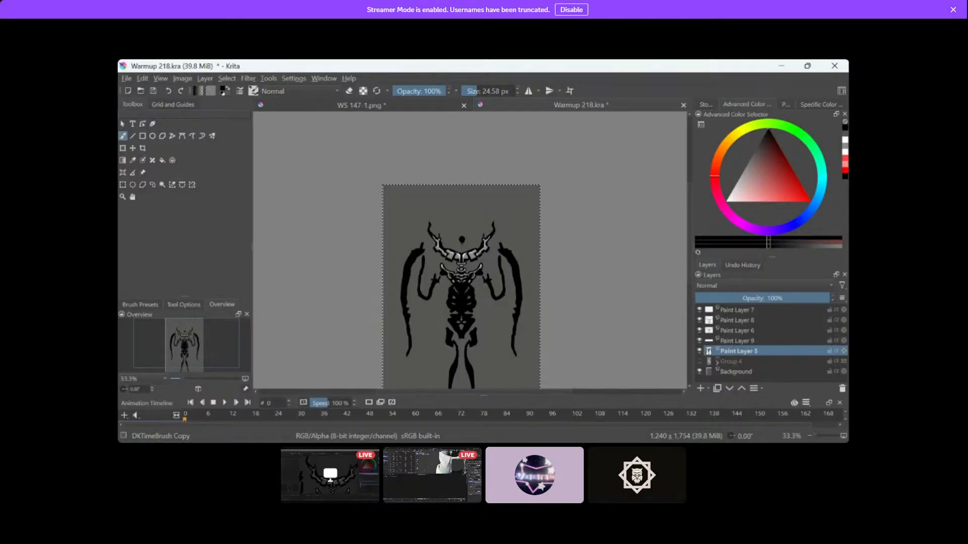
scroll(429, 264, up, 6)
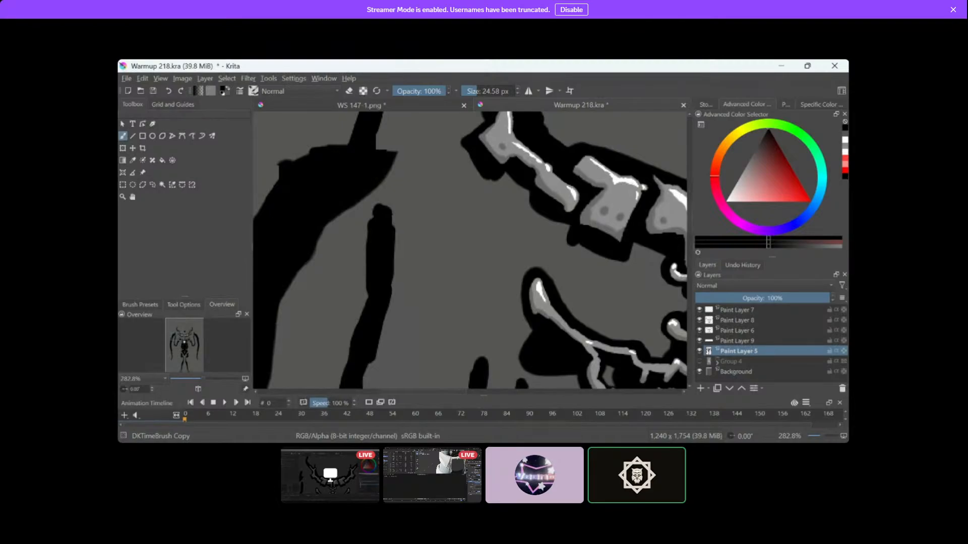
drag(189, 342, 190, 344)
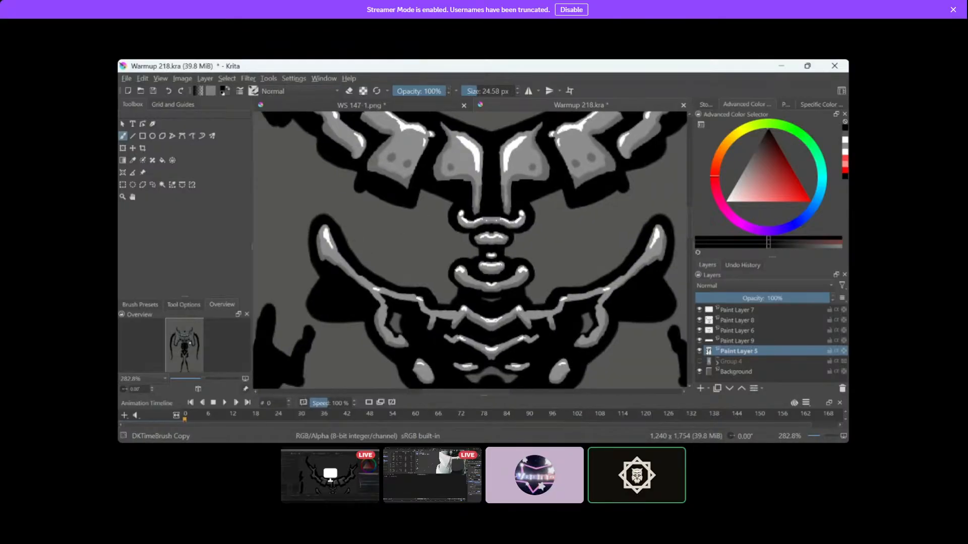
drag(190, 343, 189, 347)
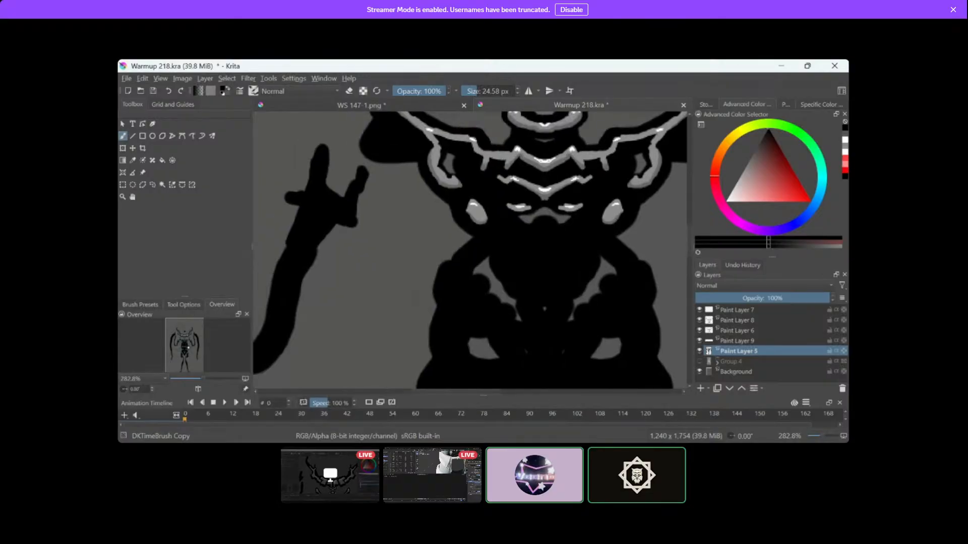
drag(188, 348, 189, 337)
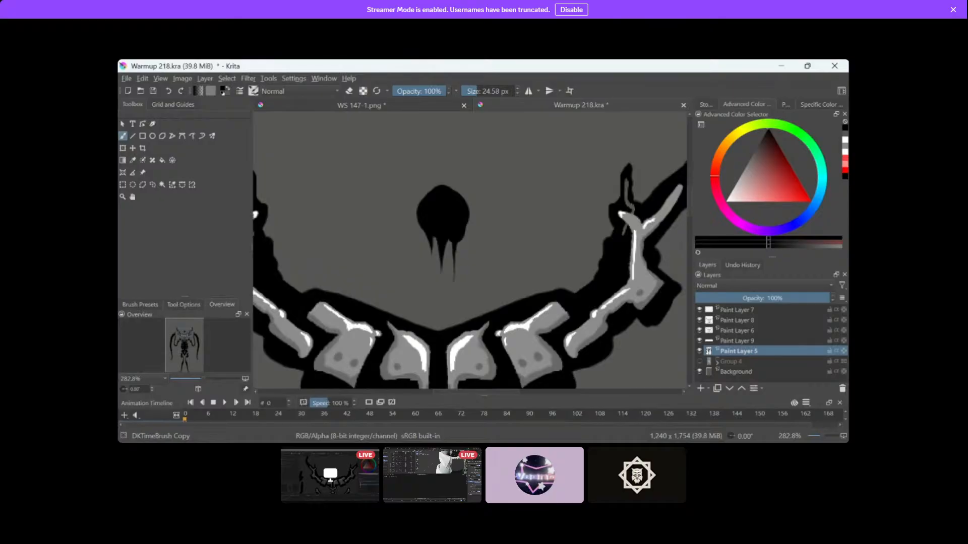
key(plus)
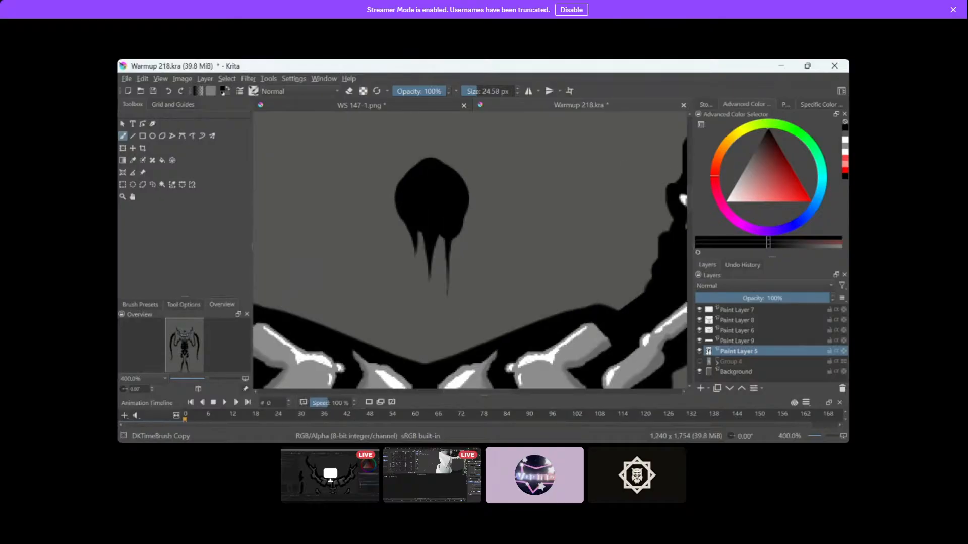
key(x)
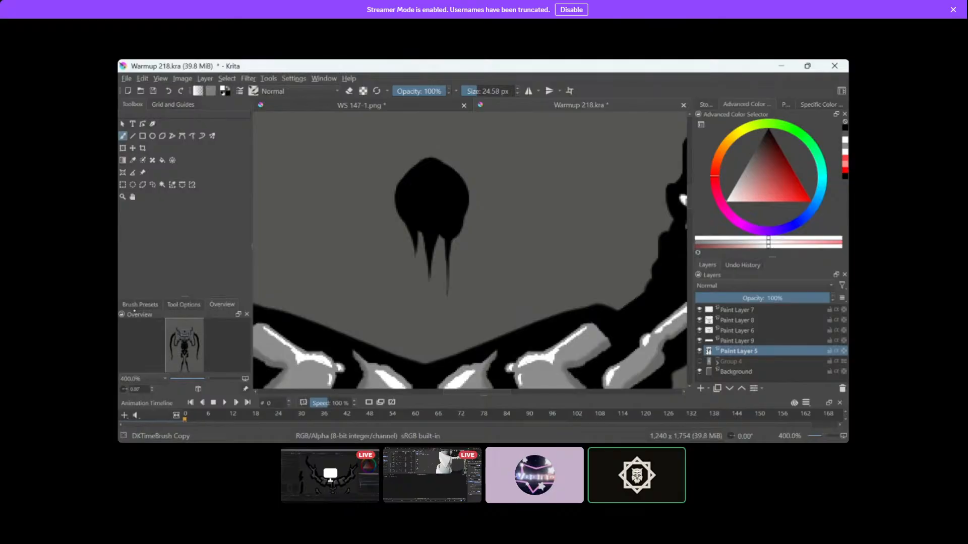
click(135, 306)
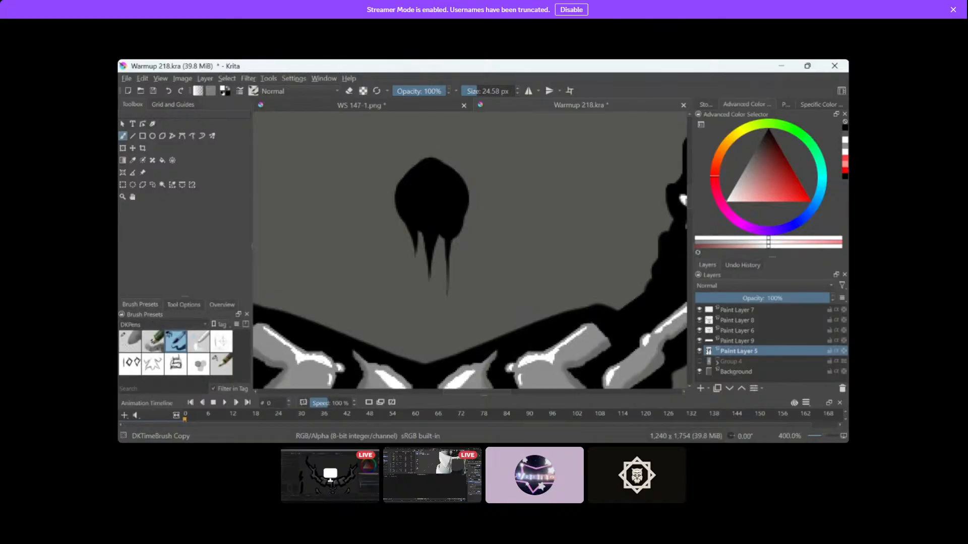
click(151, 325)
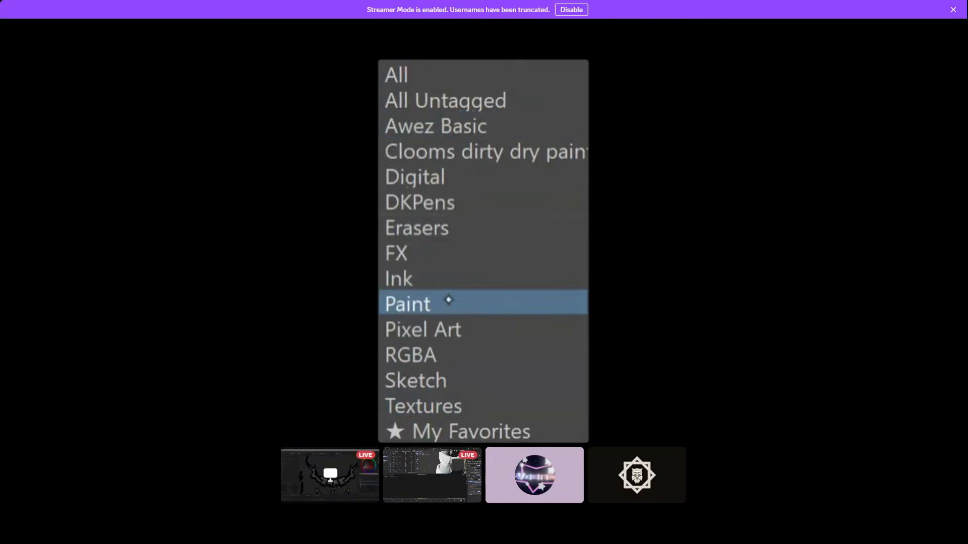
click(447, 300)
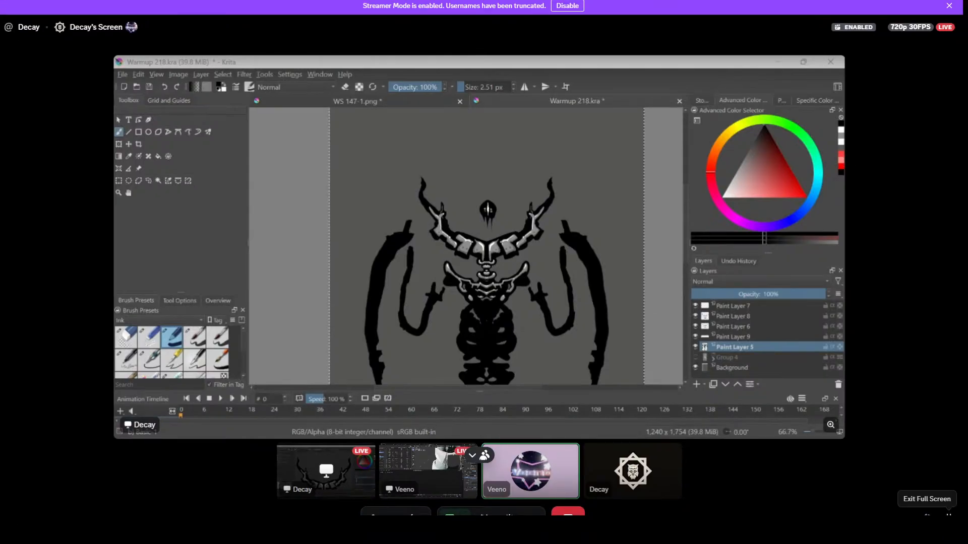
Leave the full-screen stream, switch back to Blender and return to the Layout workspace
click(948, 515)
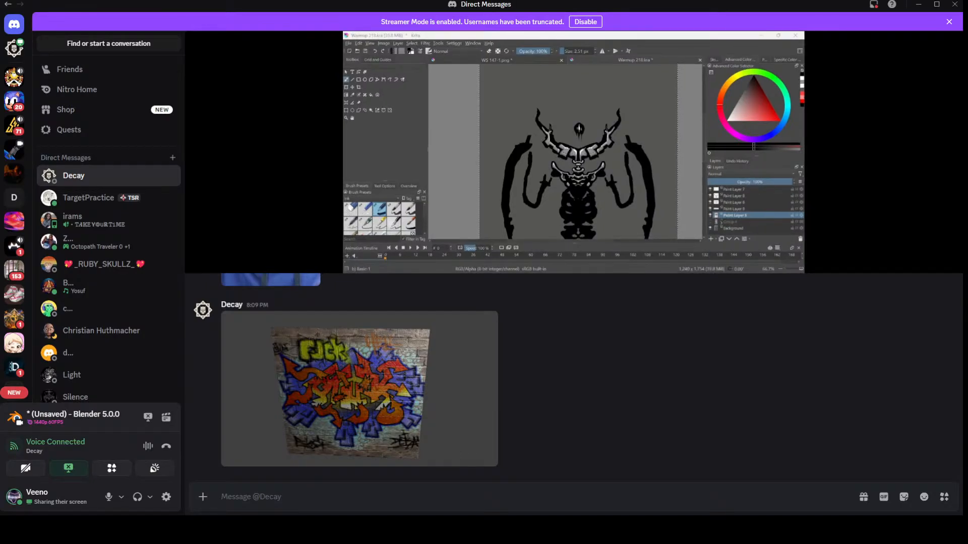
key(alt+Tab)
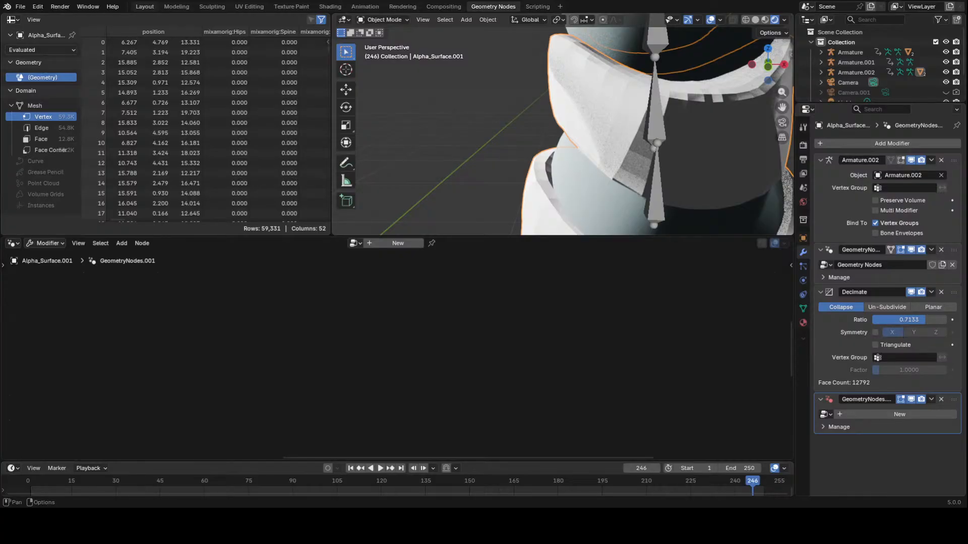
click(145, 7)
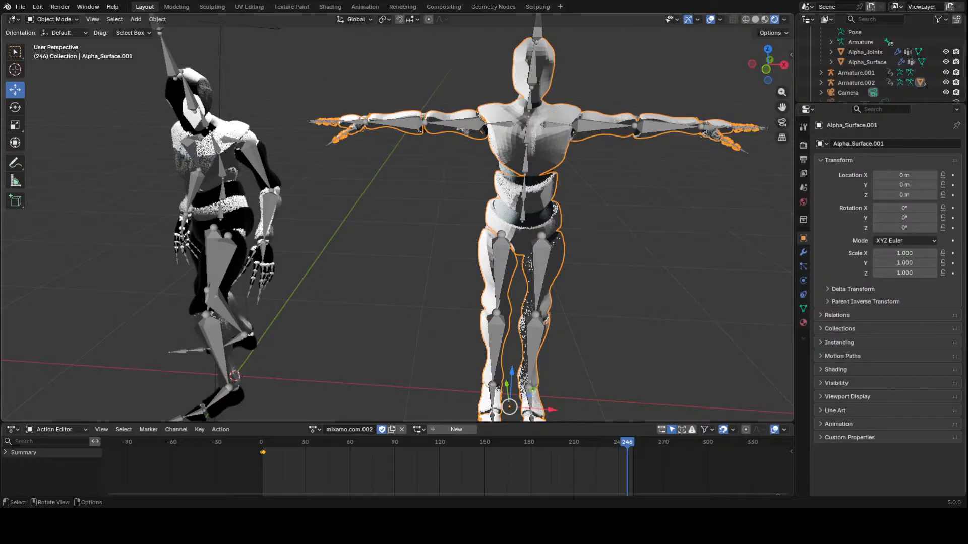